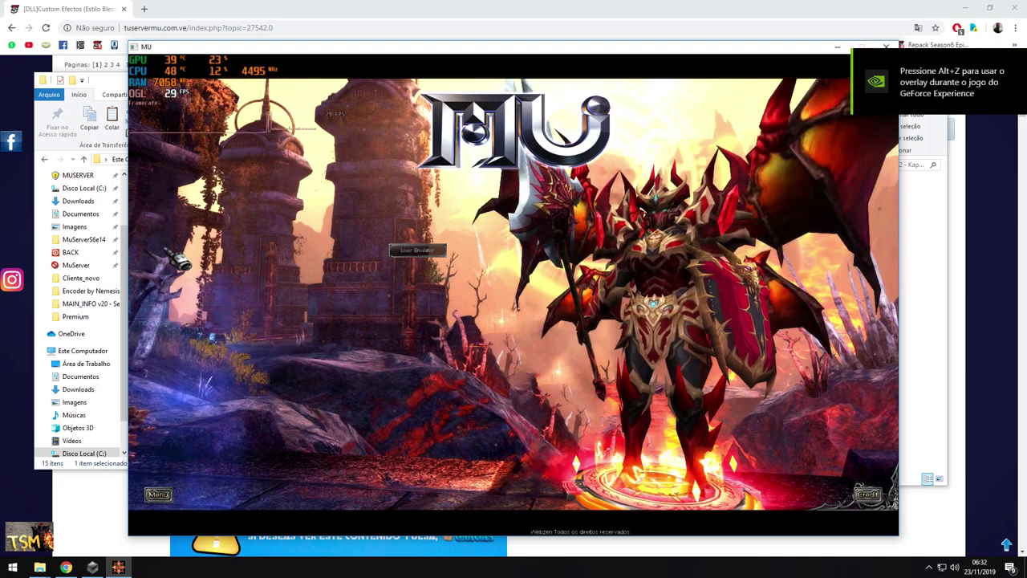
# Log into the PvP server, switch to another character and walk it across Lorencia
pyautogui.click(492, 254)
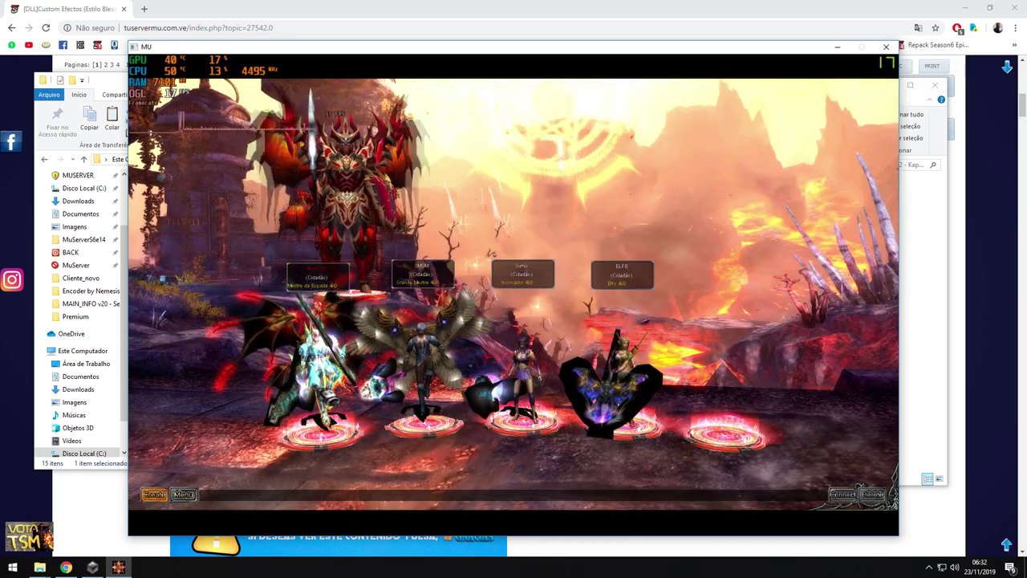
pyautogui.press('Return')
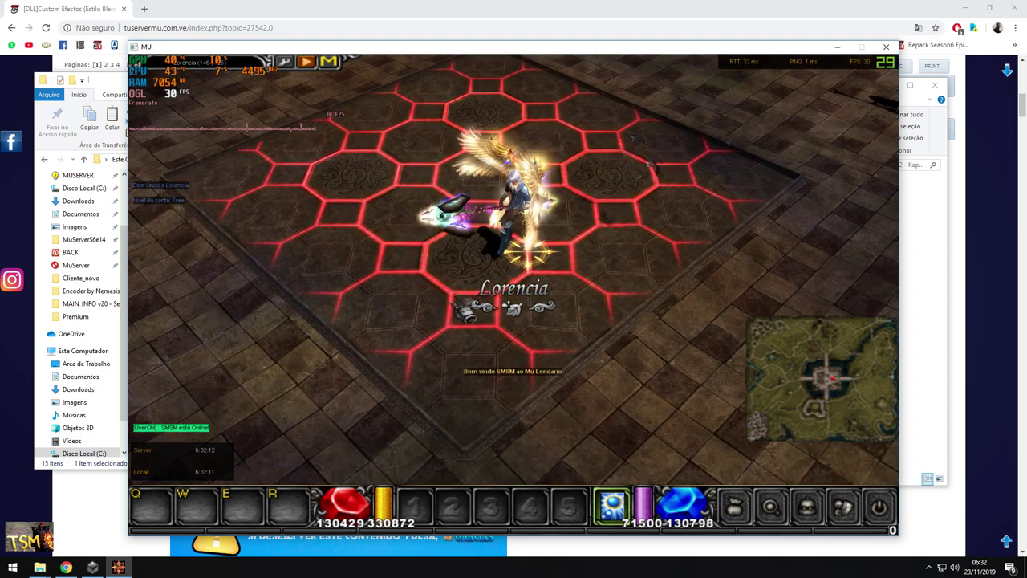
pyautogui.press('Escape')
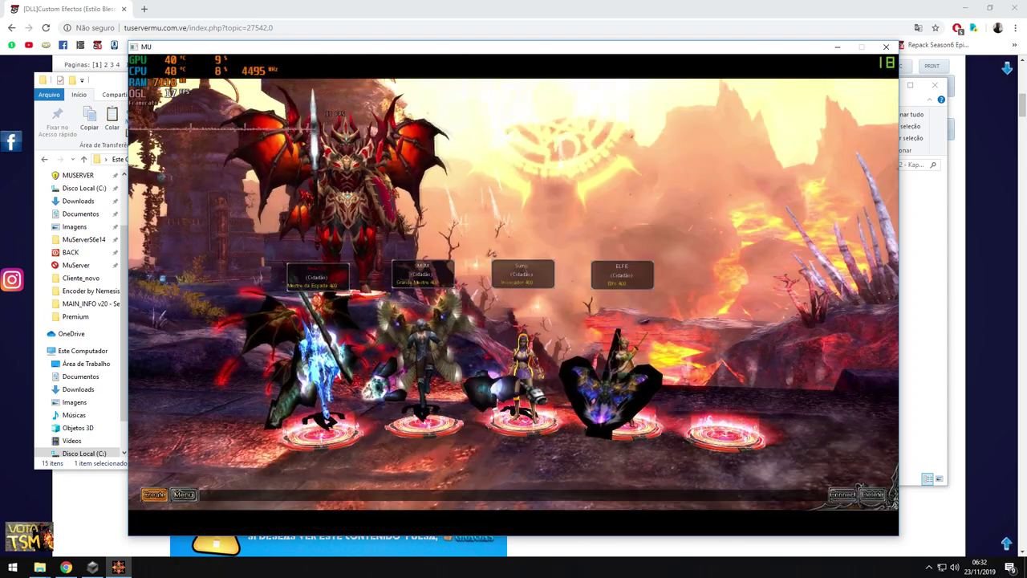
pyautogui.click(843, 494)
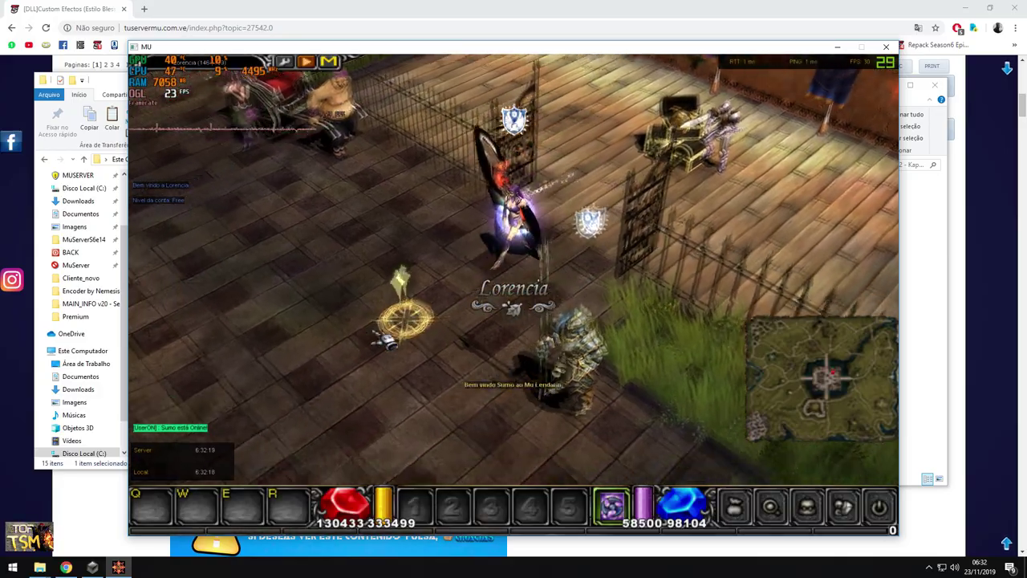
pyautogui.moveTo(384, 341)
pyautogui.mouseDown()
pyautogui.moveTo(374, 321)
pyautogui.moveTo(401, 298)
pyautogui.moveTo(419, 294)
pyautogui.moveTo(446, 309)
pyautogui.moveTo(406, 341)
pyautogui.moveTo(417, 283)
pyautogui.moveTo(457, 319)
pyautogui.moveTo(577, 254)
pyautogui.moveTo(576, 210)
pyautogui.mouseUp()
# Close the game and check PluginName1 in the MainInfo file of MAIN_INFO v20 - Season 6
pyautogui.hotkey('alt', 'F4')
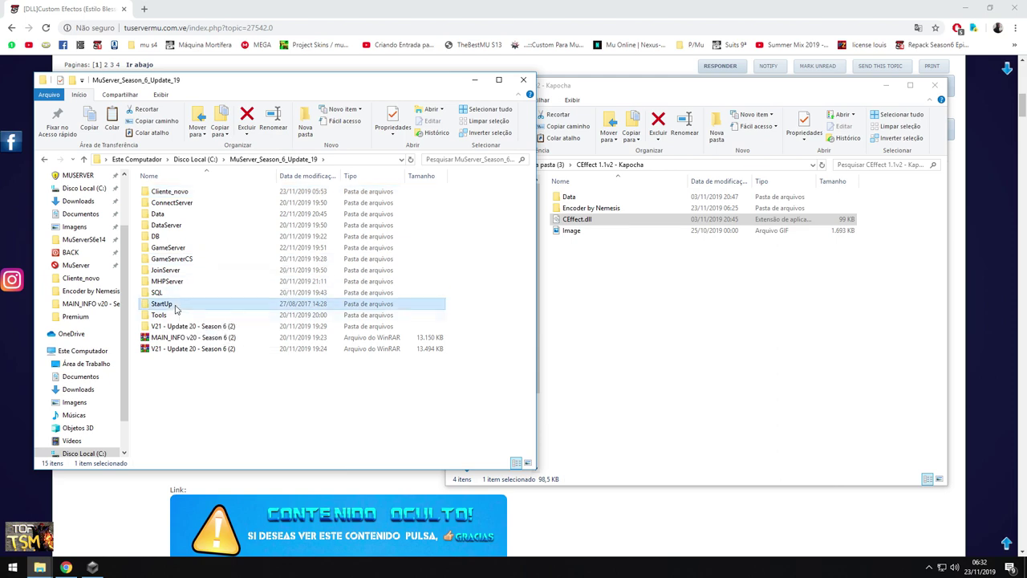
pyautogui.doubleClick(166, 304)
pyautogui.doubleClick(191, 226)
pyautogui.doubleClick(169, 430)
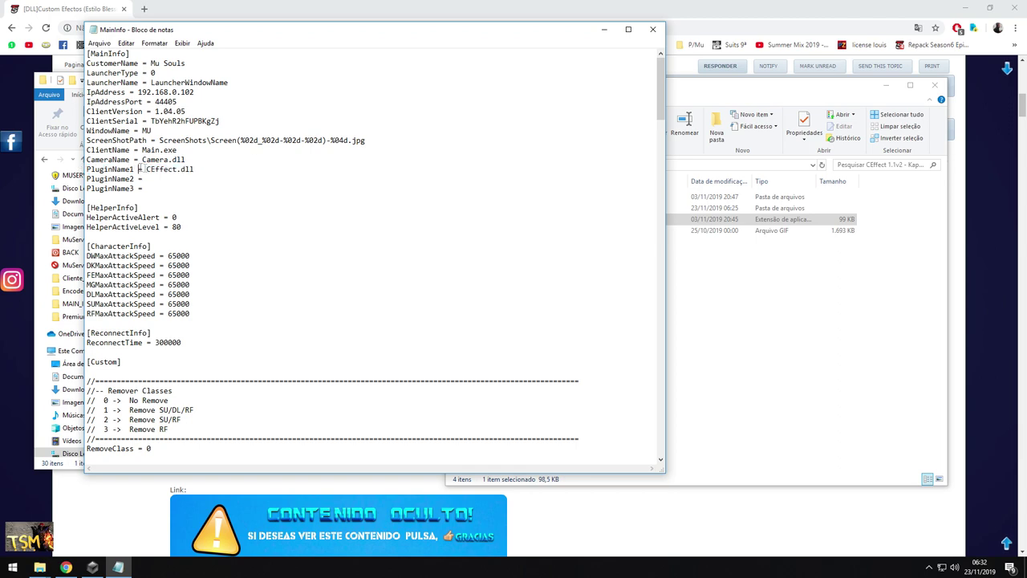
pyautogui.click(654, 30)
# In Cliente_novo, select the client files Camera.dll through wzAudio.dll
pyautogui.scroll(3, 265, 258)
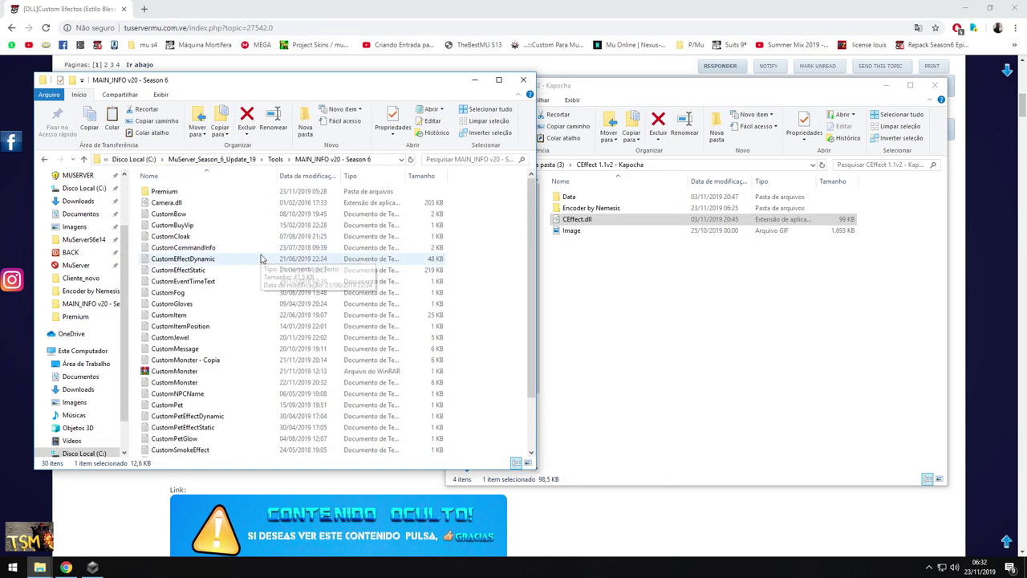
pyautogui.click(214, 159)
pyautogui.doubleClick(165, 191)
pyautogui.click(190, 348)
pyautogui.moveTo(191, 348); pyautogui.dragTo(177, 384)
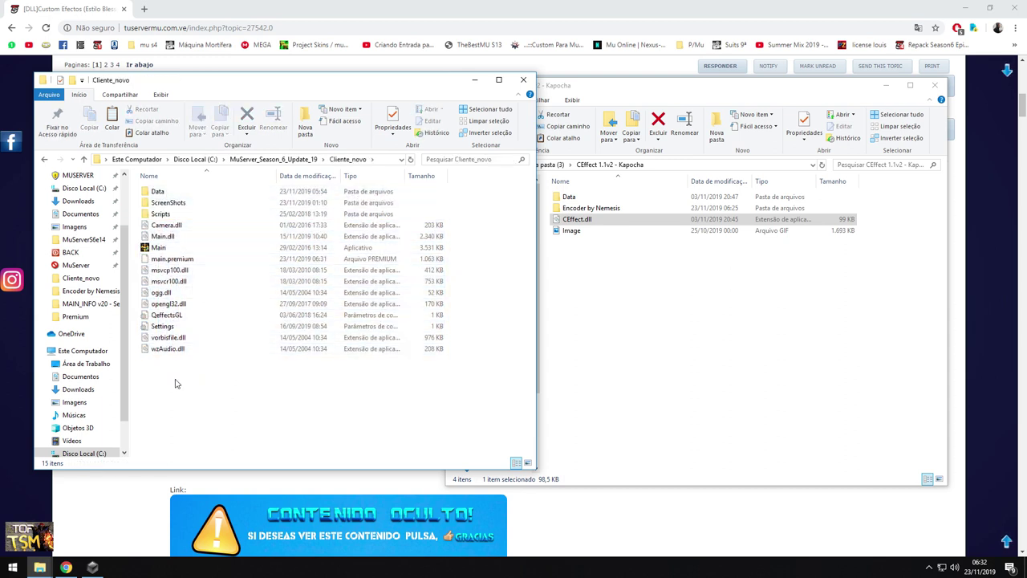
# Copy CEffect.dll into MAIN_INFO v20 - Season 6 and run GetMainInfo-Premium.exe
pyautogui.click(243, 159)
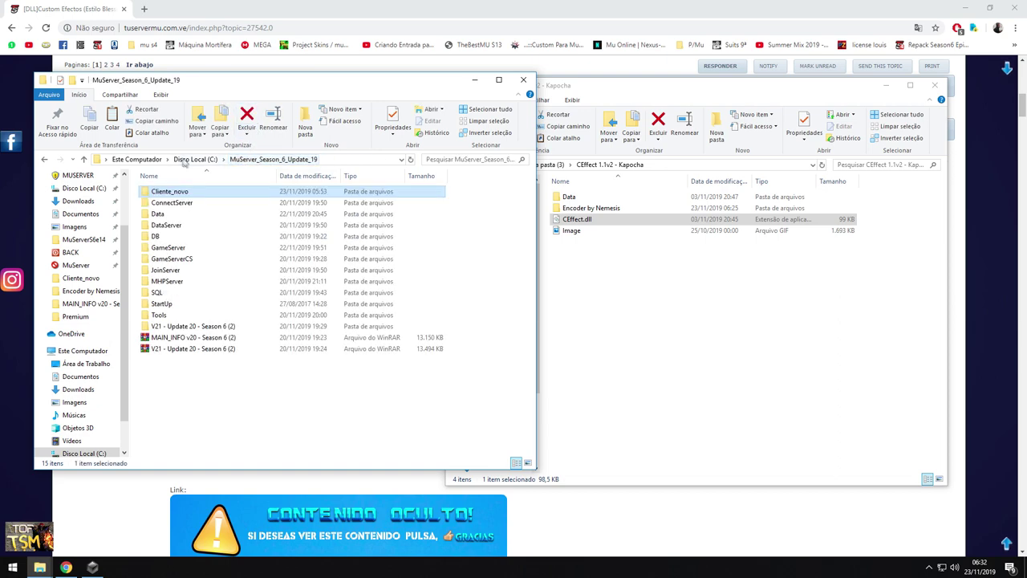
pyautogui.doubleClick(169, 315)
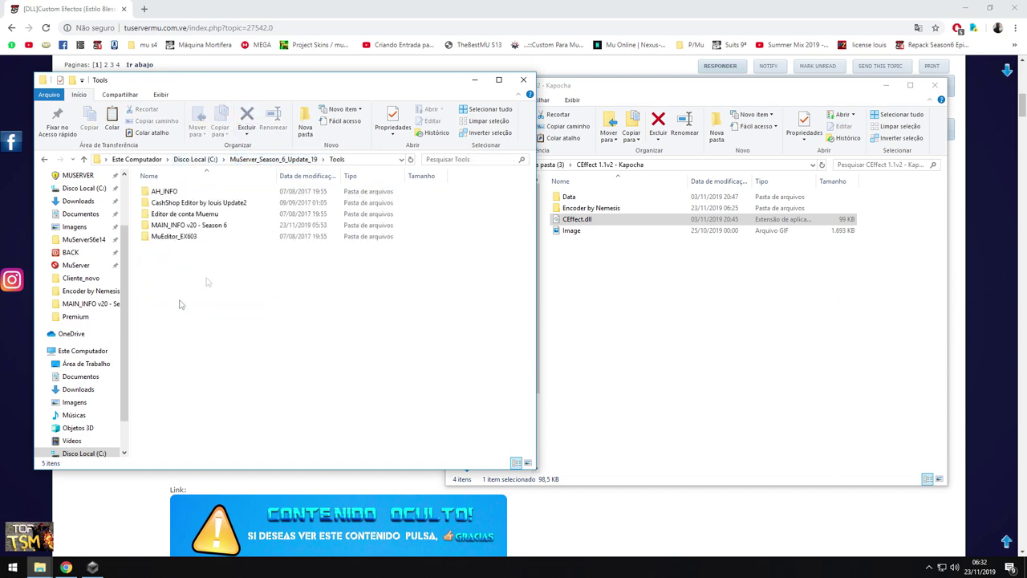
pyautogui.doubleClick(200, 225)
pyautogui.click(560, 222)
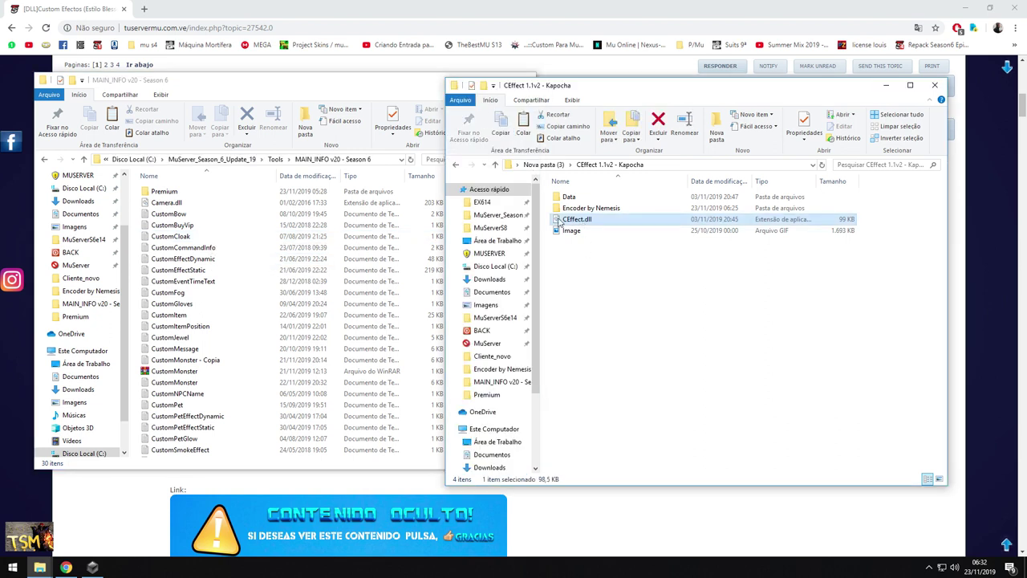
pyautogui.rightClick(573, 222)
pyautogui.click(598, 384)
pyautogui.click(362, 327)
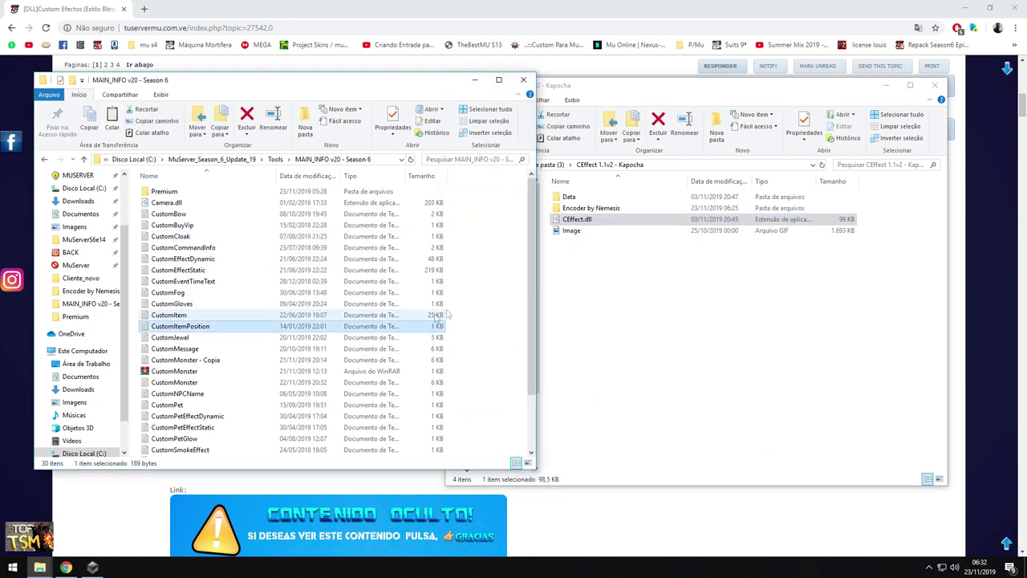
pyautogui.rightClick(478, 305)
pyautogui.click(503, 375)
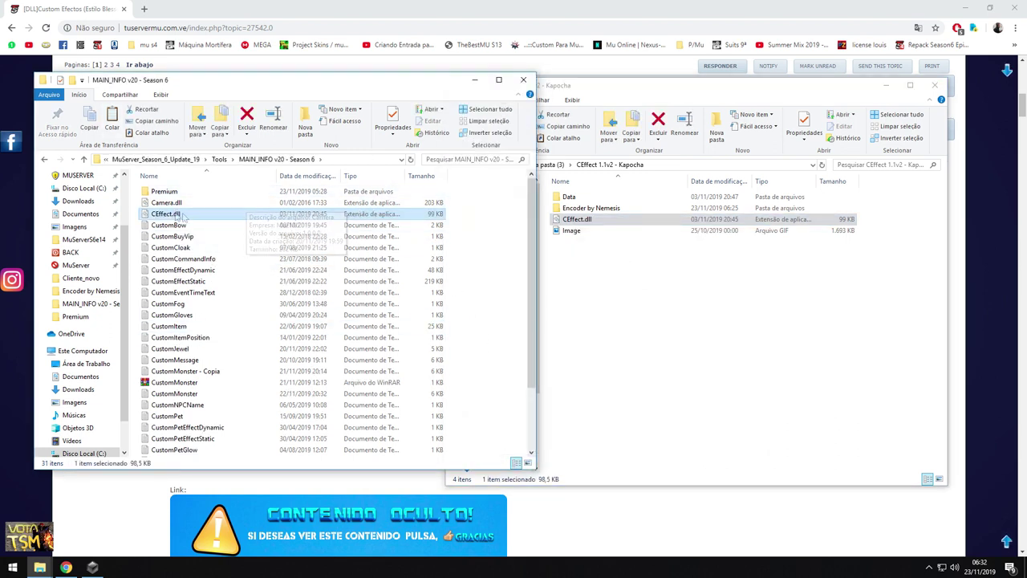
pyautogui.scroll(-2, 213, 329)
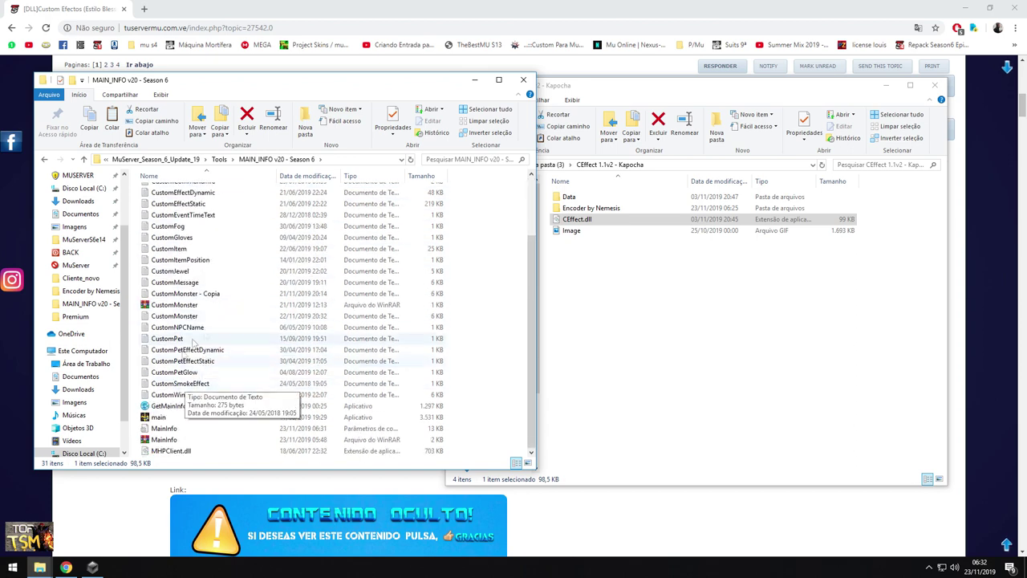
pyautogui.doubleClick(189, 406)
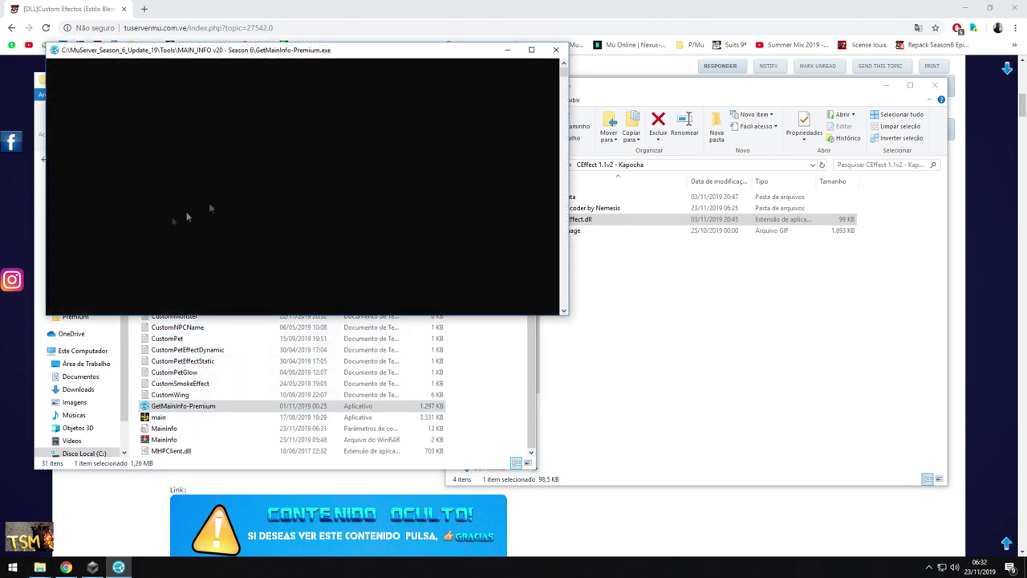
# Replace Cliente_novo's main.premium with the newly generated one and launch Main
pyautogui.scroll(3, 172, 213)
pyautogui.doubleClick(160, 192)
pyautogui.click(169, 215)
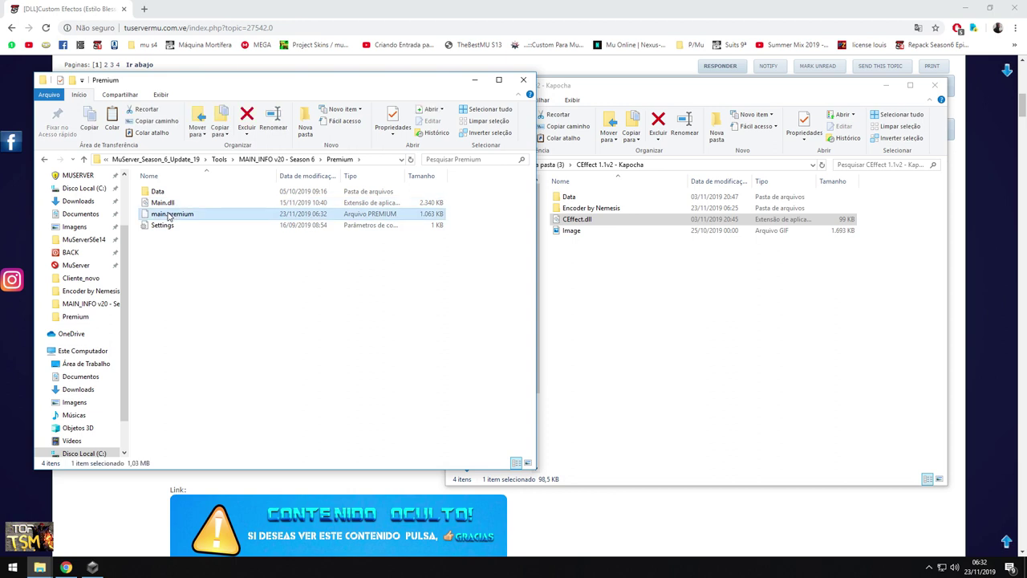
pyautogui.click(156, 159)
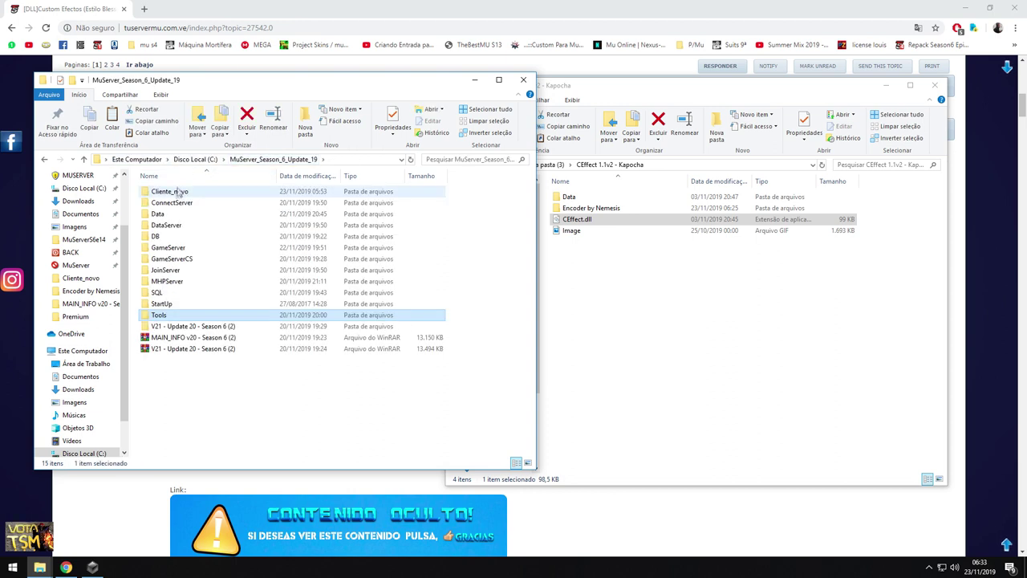
pyautogui.doubleClick(172, 192)
pyautogui.hotkey('ctrl', 'v')
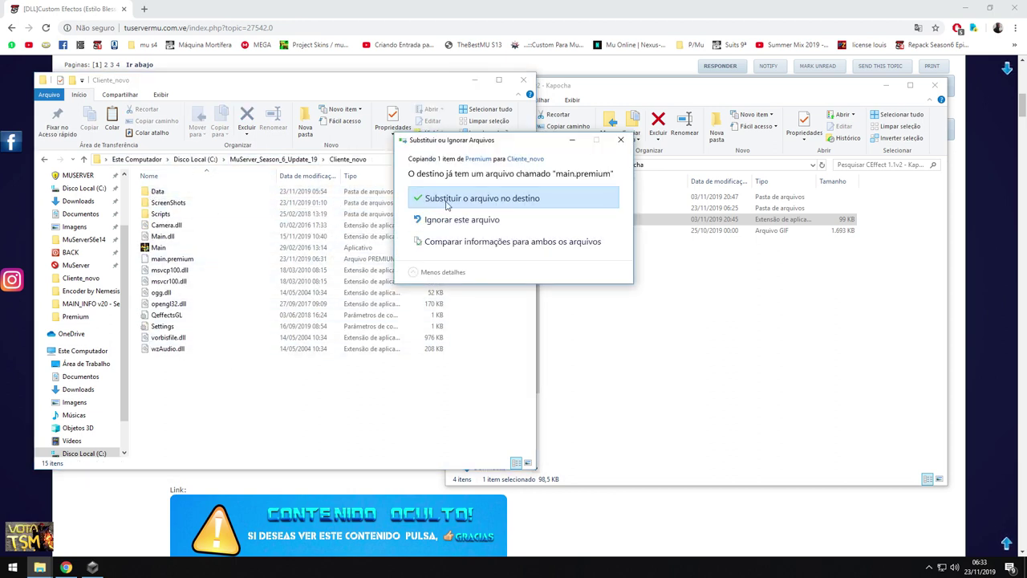
pyautogui.click(457, 200)
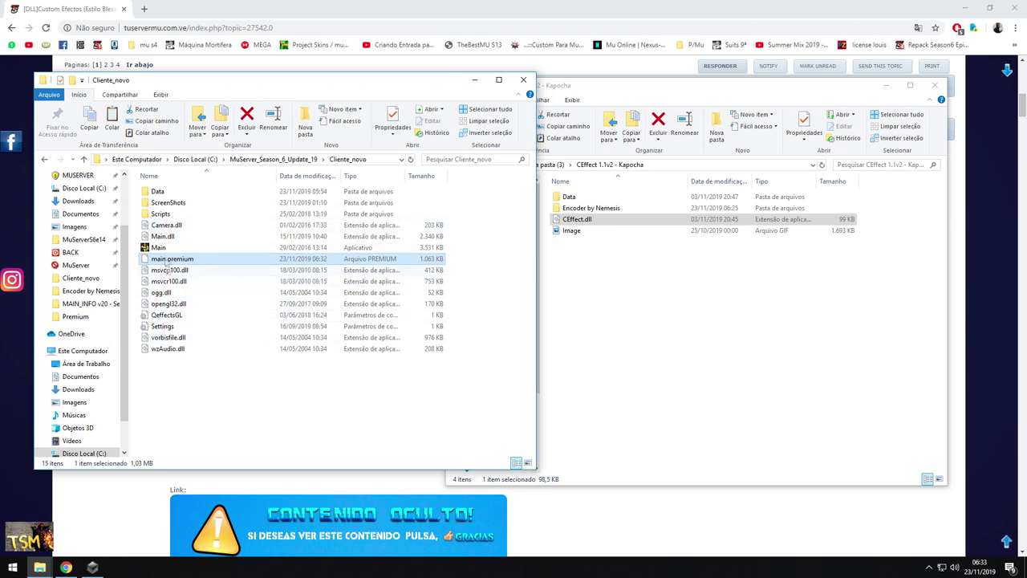
pyautogui.doubleClick(158, 248)
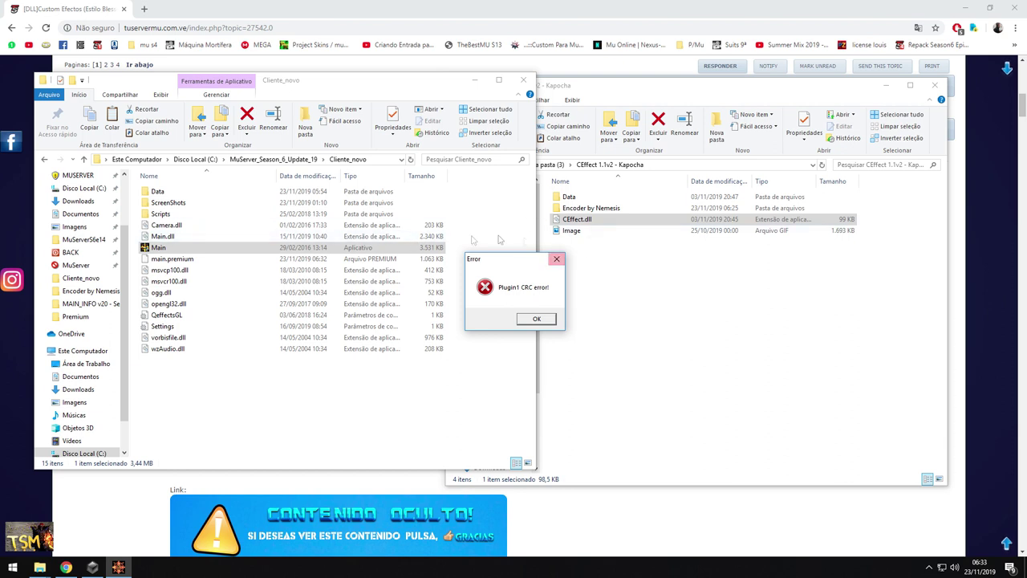
# Dismiss the Plugin1 CRC error and copy CEffect.dll into Cliente_novo
pyautogui.click(535, 320)
pyautogui.rightClick(578, 221)
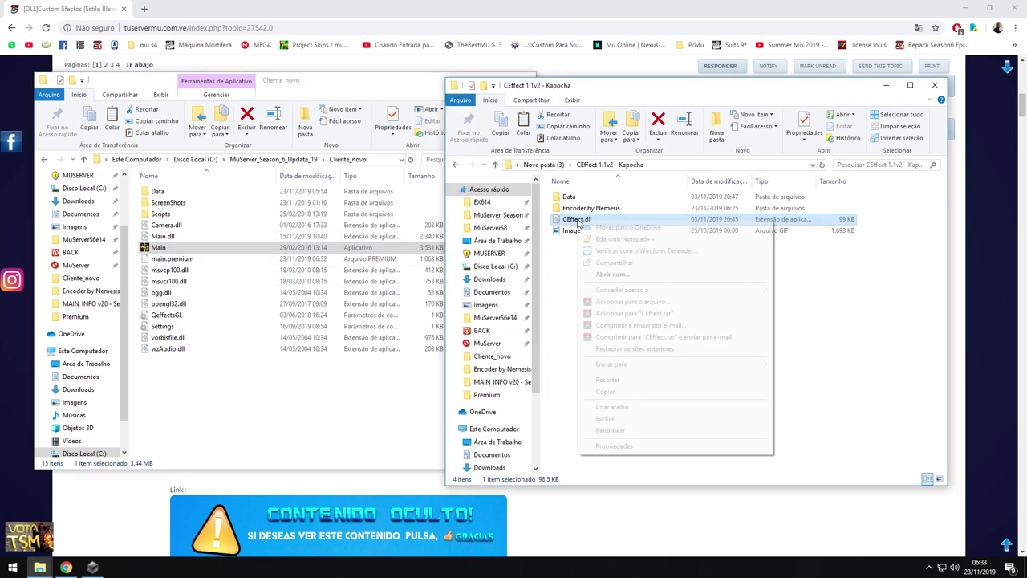
pyautogui.click(602, 391)
pyautogui.click(199, 390)
pyautogui.rightClick(200, 389)
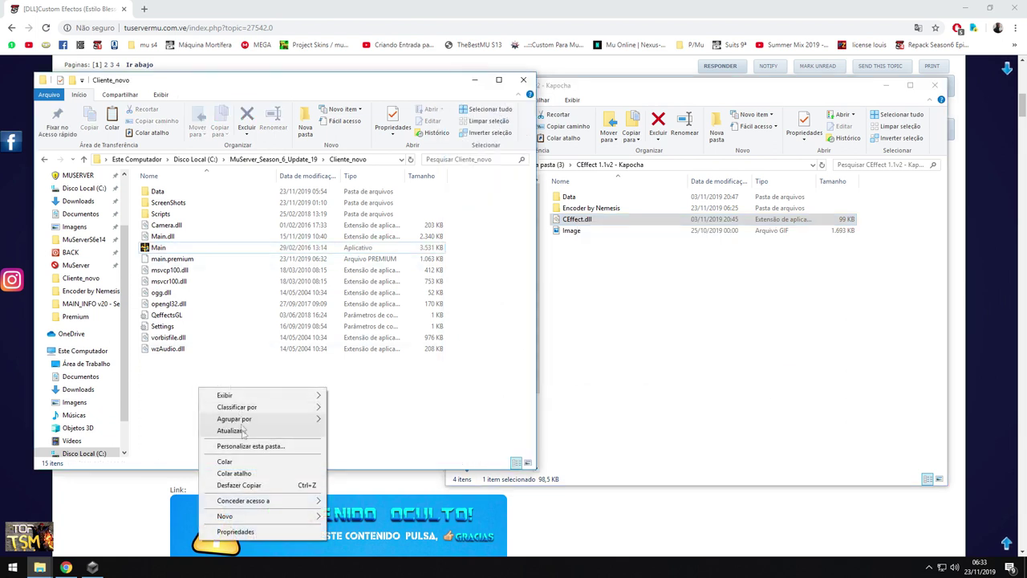
pyautogui.click(225, 462)
# Relaunch Main, dismiss the missing CEffect.bmd error, and open the CEffect text file in Encoder by Nemesis
pyautogui.doubleClick(164, 259)
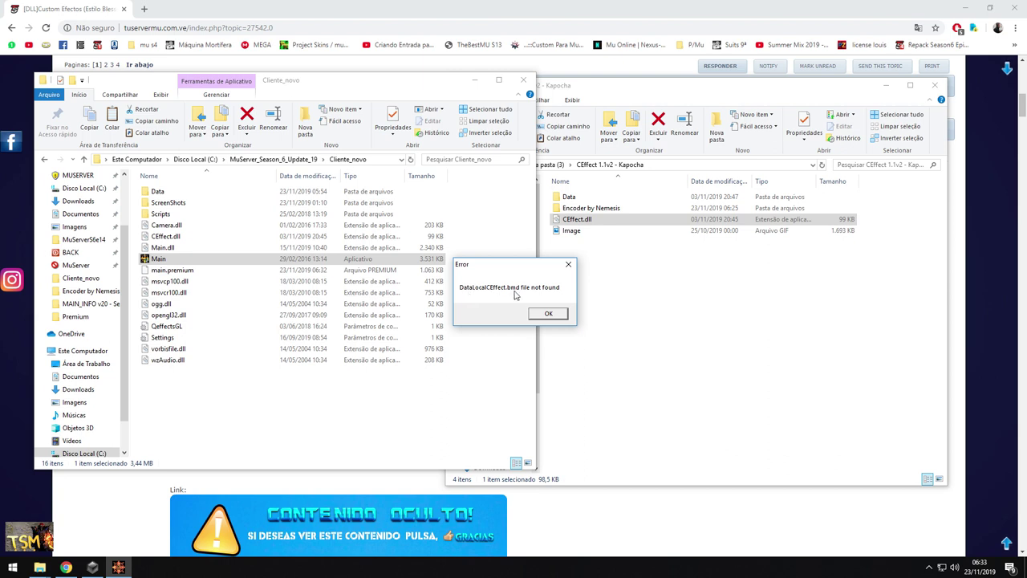
pyautogui.click(549, 313)
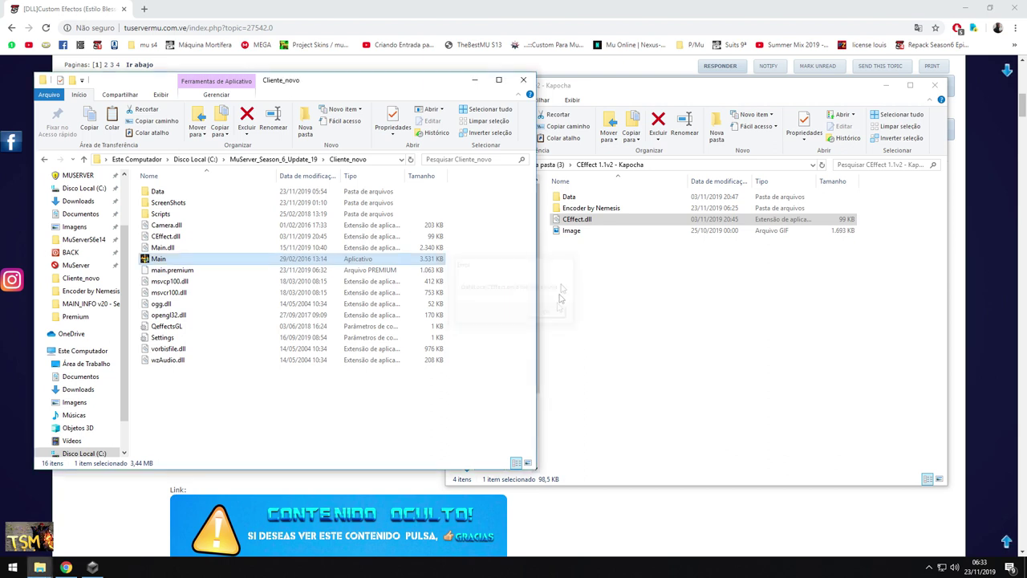
pyautogui.doubleClick(591, 207)
pyautogui.doubleClick(572, 208)
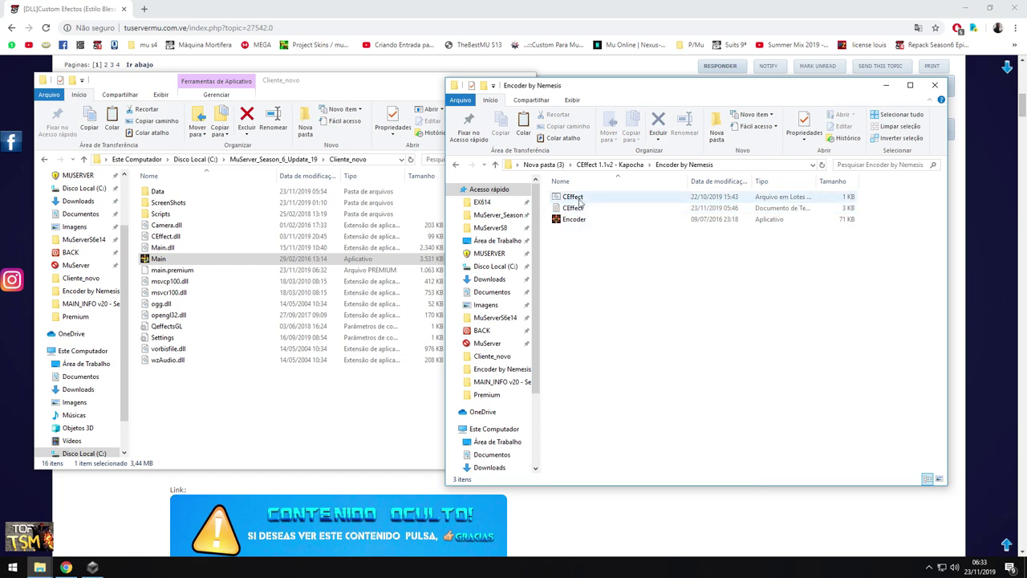
# Delete every effect row, including sample 0 398 21, from the CEffect list, then save and close it
pyautogui.scroll(-4, 340, 350)
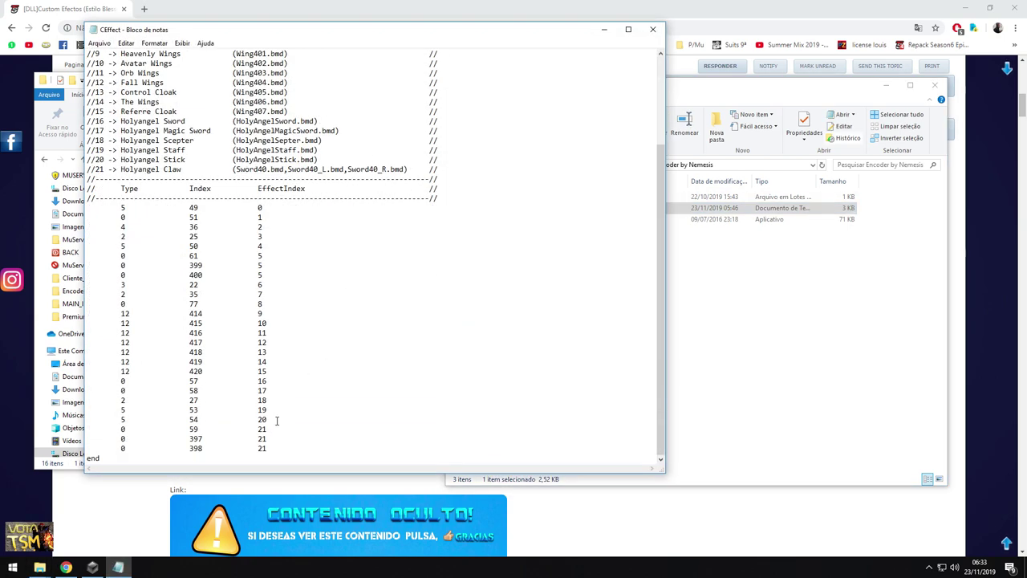
pyautogui.moveTo(269, 443); pyautogui.dragTo(86, 207)
pyautogui.press('Delete')
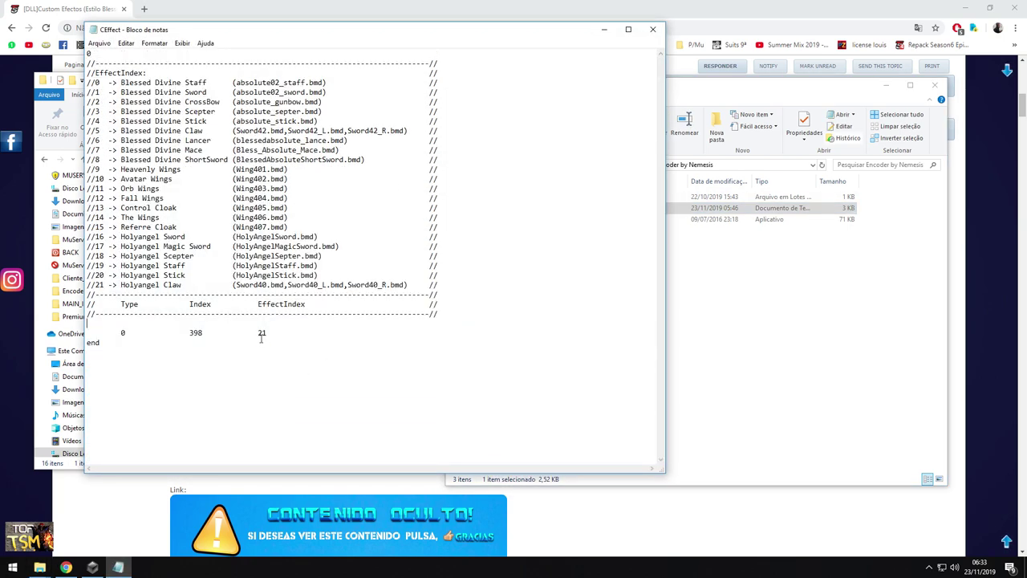
pyautogui.press('Delete')
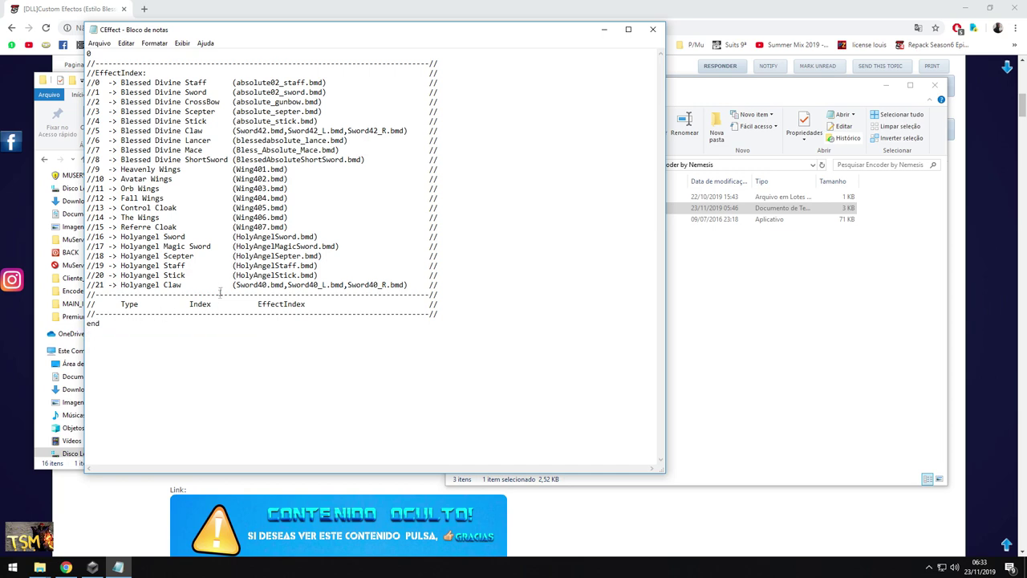
pyautogui.click(100, 43)
pyautogui.click(121, 78)
pyautogui.click(653, 29)
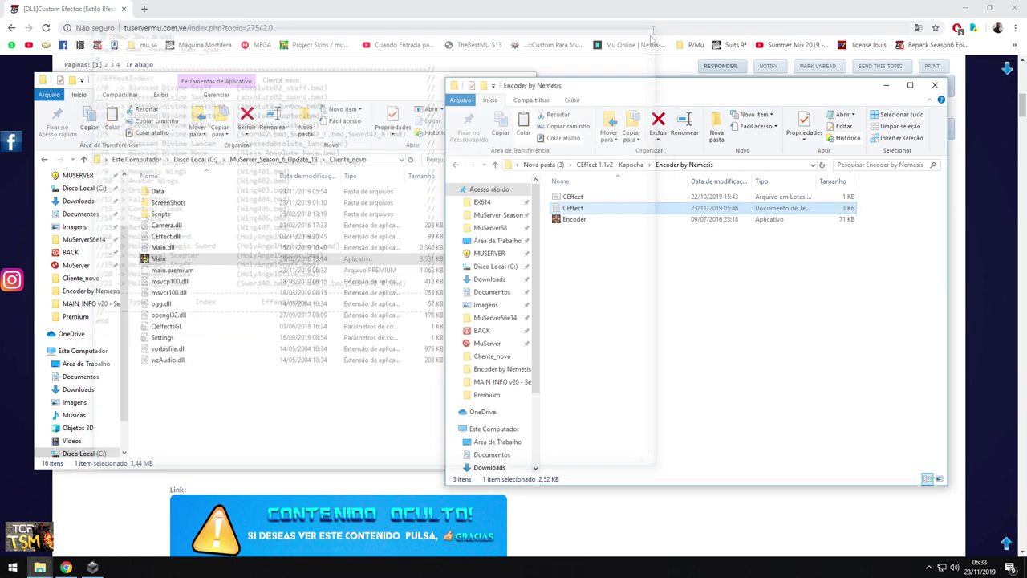
# Run the encoder batch file to build CEffect.bmd and copy it
pyautogui.click(584, 197)
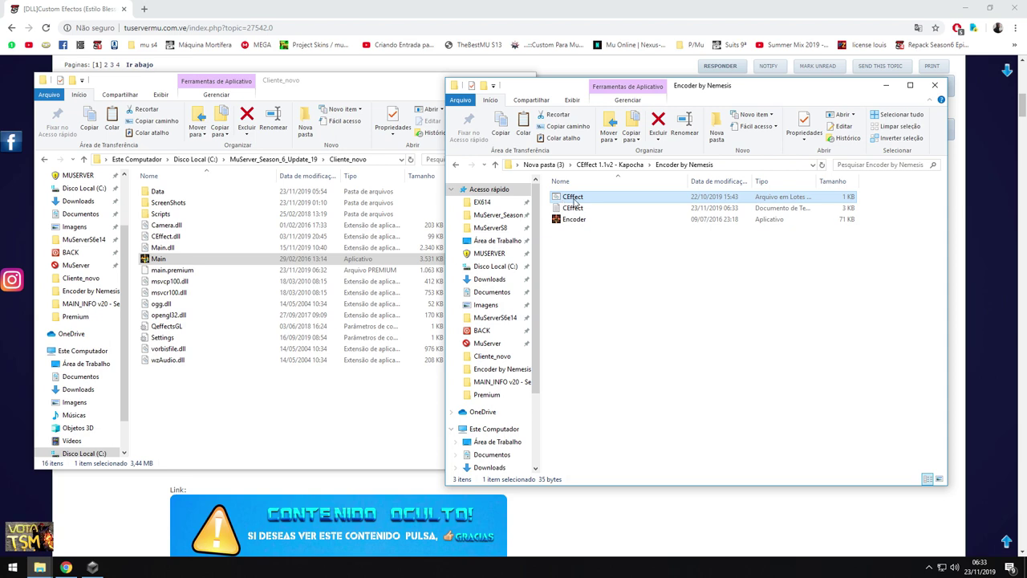
pyautogui.doubleClick(575, 201)
pyautogui.click(582, 211)
pyautogui.rightClick(577, 210)
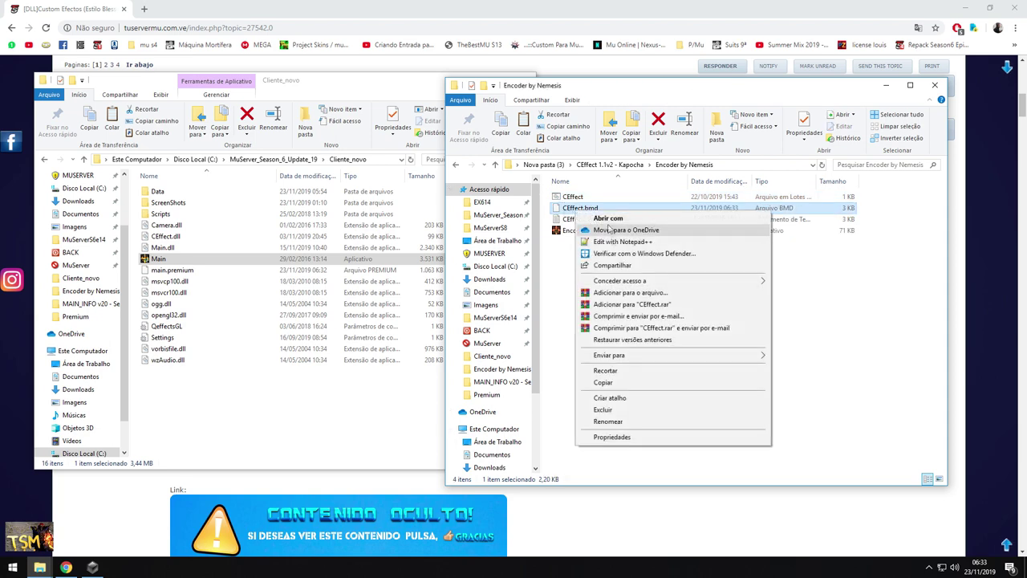
pyautogui.click(602, 383)
# Paste CEffect.bmd into Cliente_novo\Data\Local and launch Main
pyautogui.click(180, 193)
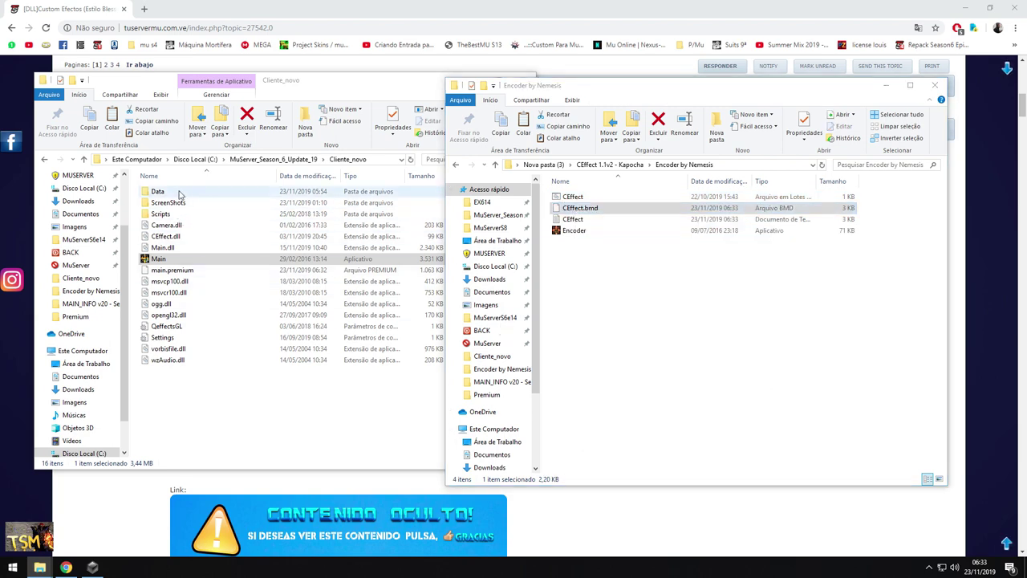
pyautogui.doubleClick(180, 194)
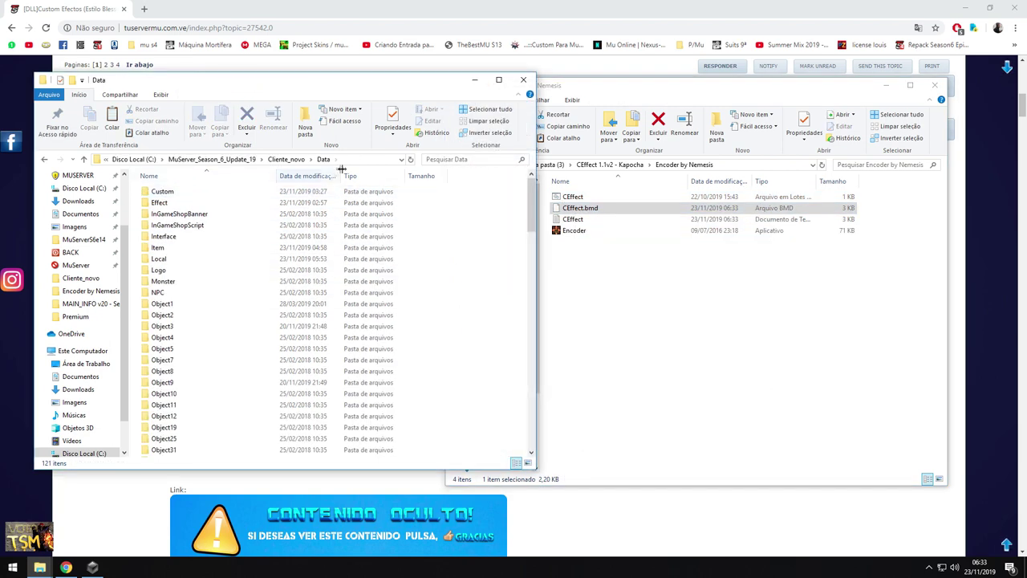
pyautogui.doubleClick(160, 260)
pyautogui.rightClick(247, 276)
pyautogui.click(281, 350)
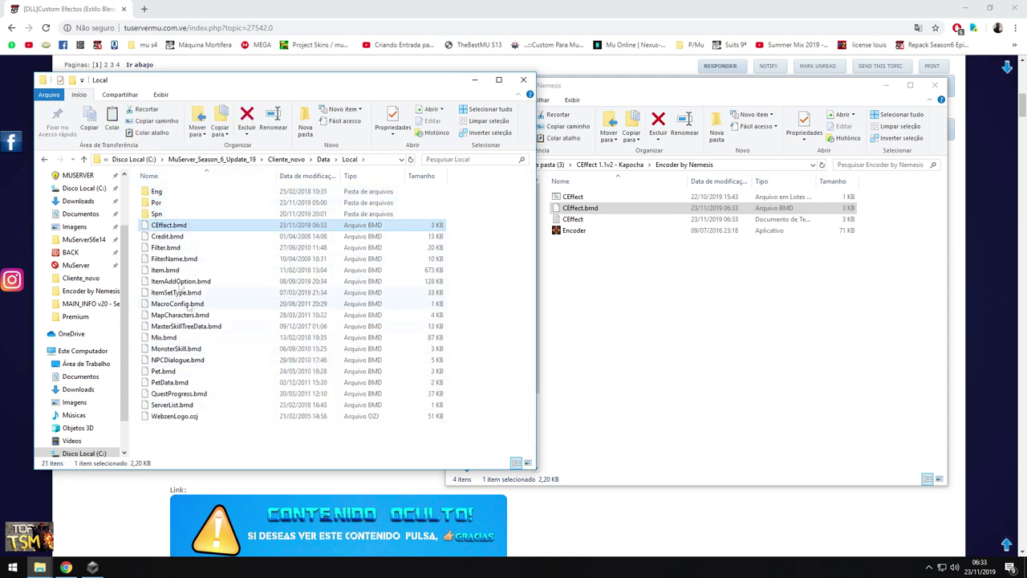
pyautogui.press('BackSpace')
pyautogui.press('BackSpace')
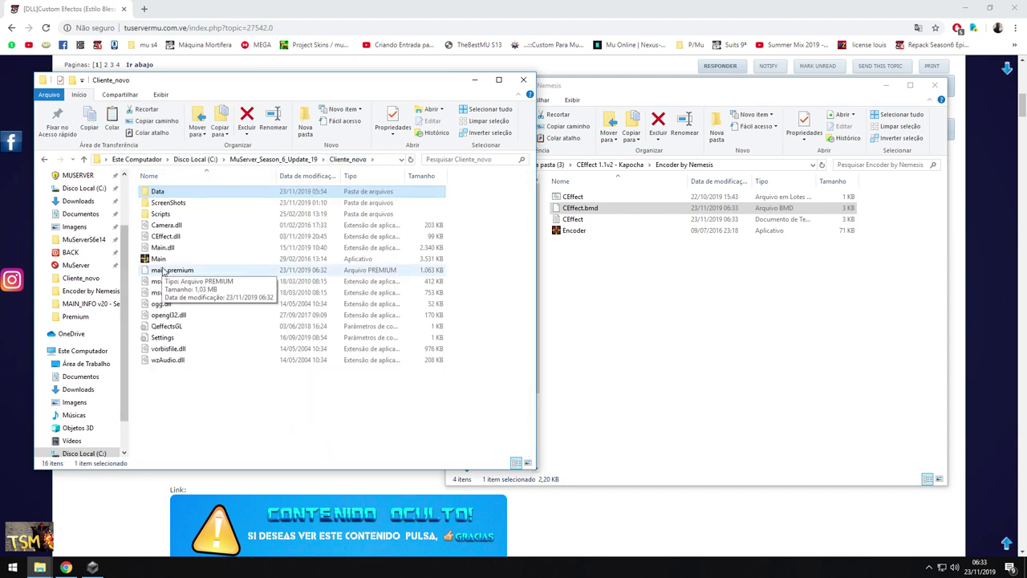
pyautogui.doubleClick(172, 259)
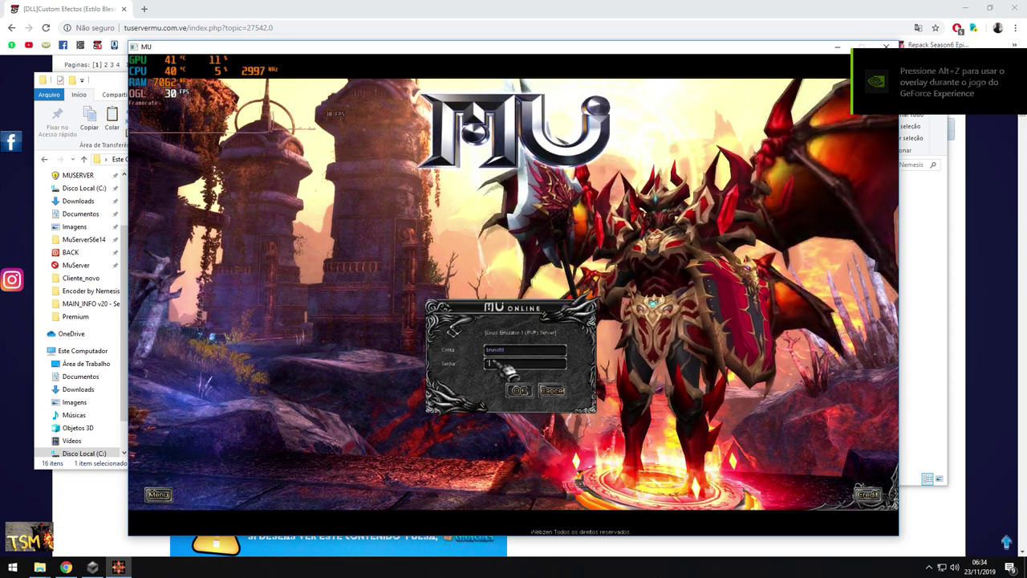
# Log in, enter Lorencia with the first character, return to character selection, and close MU
pyautogui.click(518, 390)
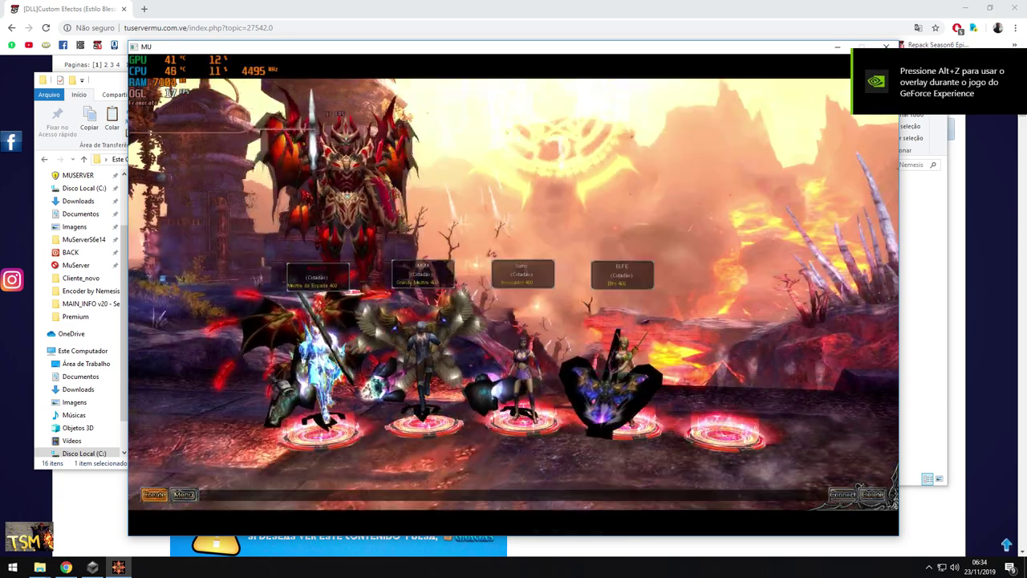
pyautogui.press('Return')
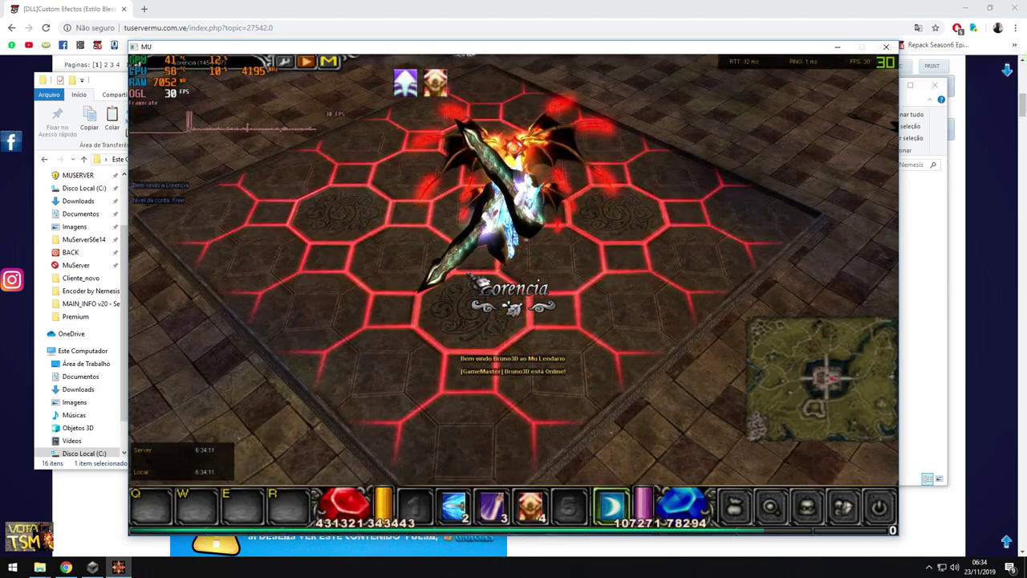
pyautogui.press('Escape')
pyautogui.press('Escape')
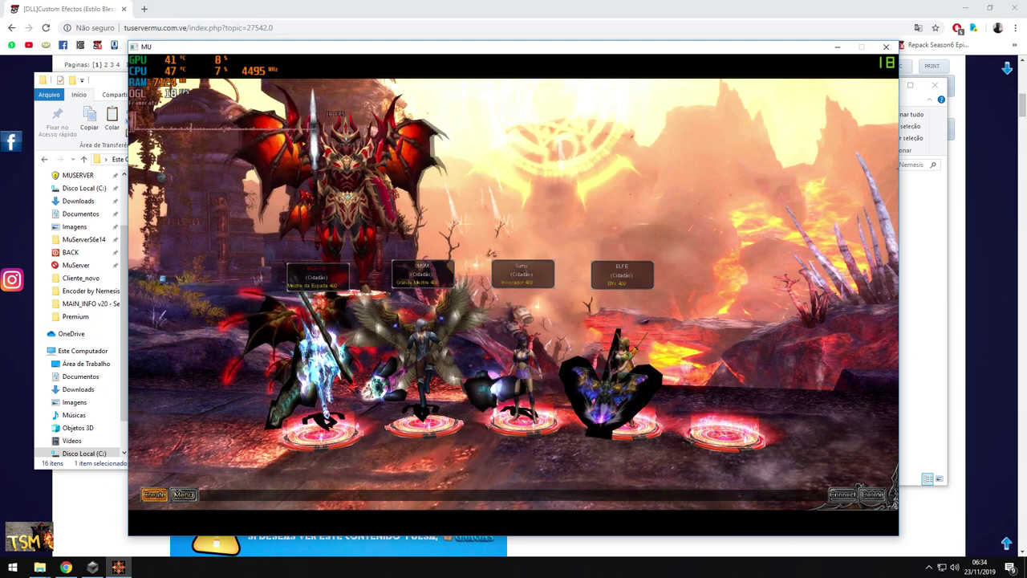
pyautogui.press('Return')
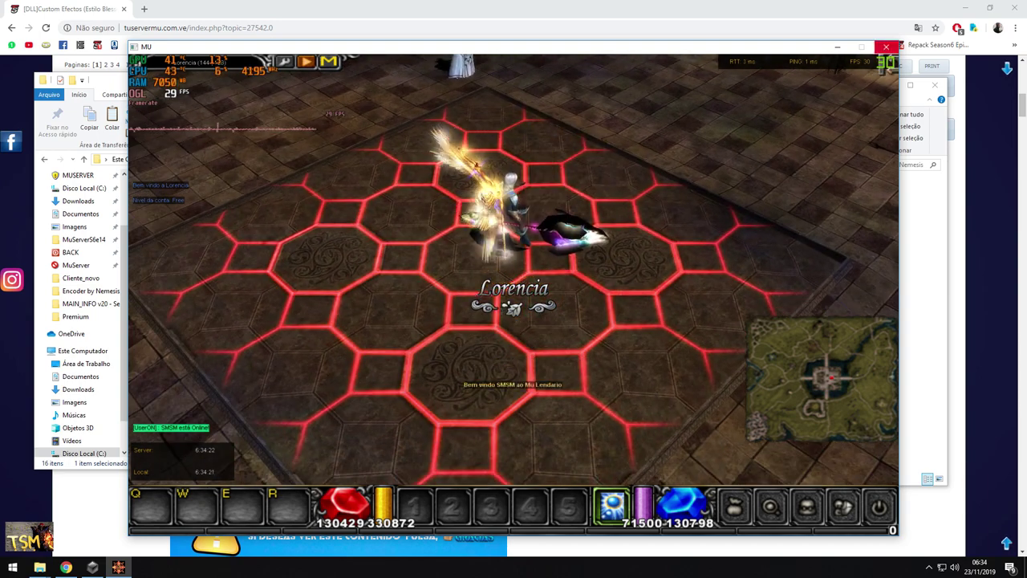
pyautogui.click(886, 47)
# Reopen the CEffect text list in Notepad and return to the Cliente_novo window
pyautogui.click(612, 288)
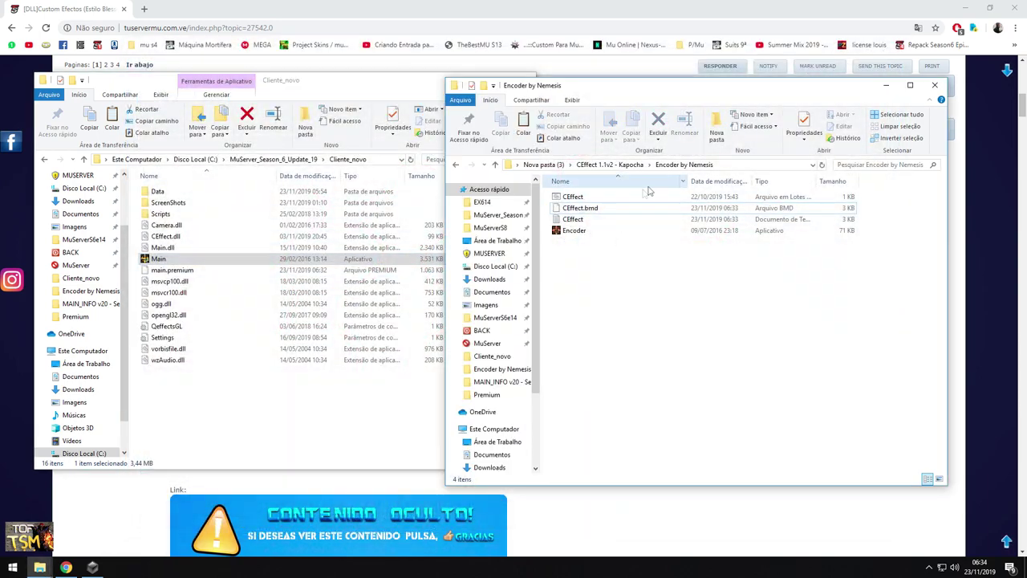
pyautogui.doubleClick(573, 219)
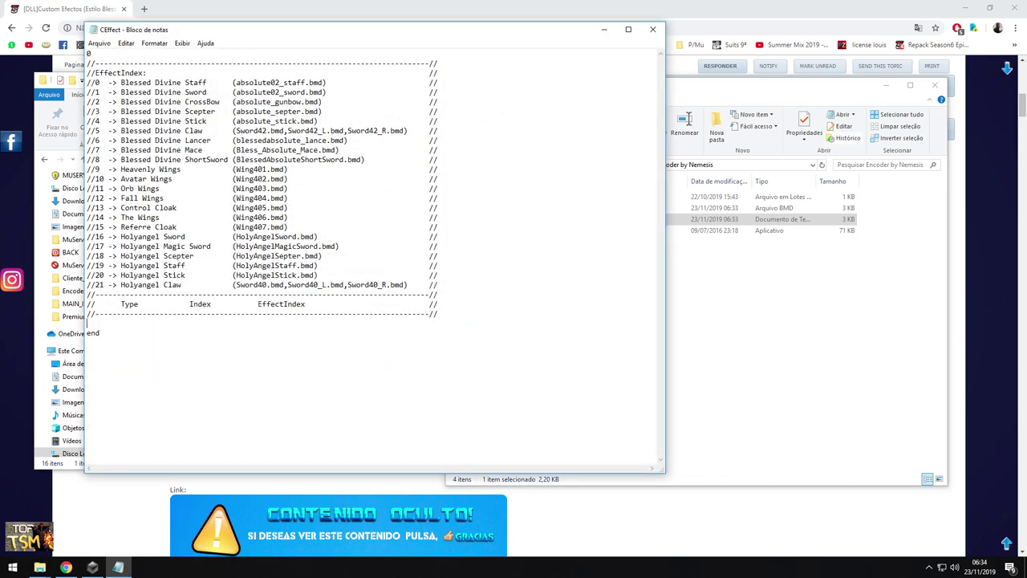
pyautogui.click(707, 302)
pyautogui.click(69, 464)
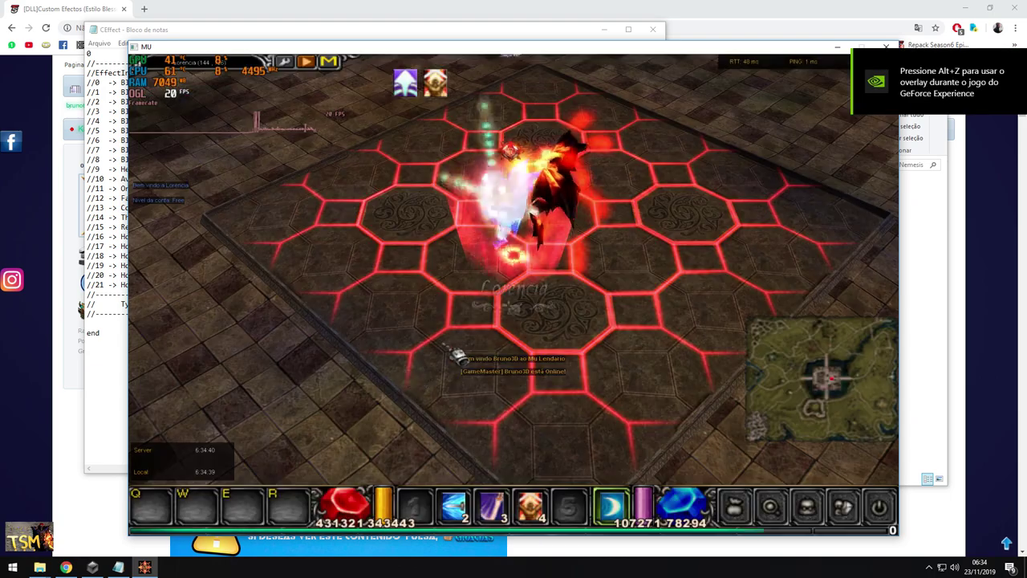
# Open the inventory, spawn the 0 51 sword twice via /make 0 51, and place it
pyautogui.press('v')
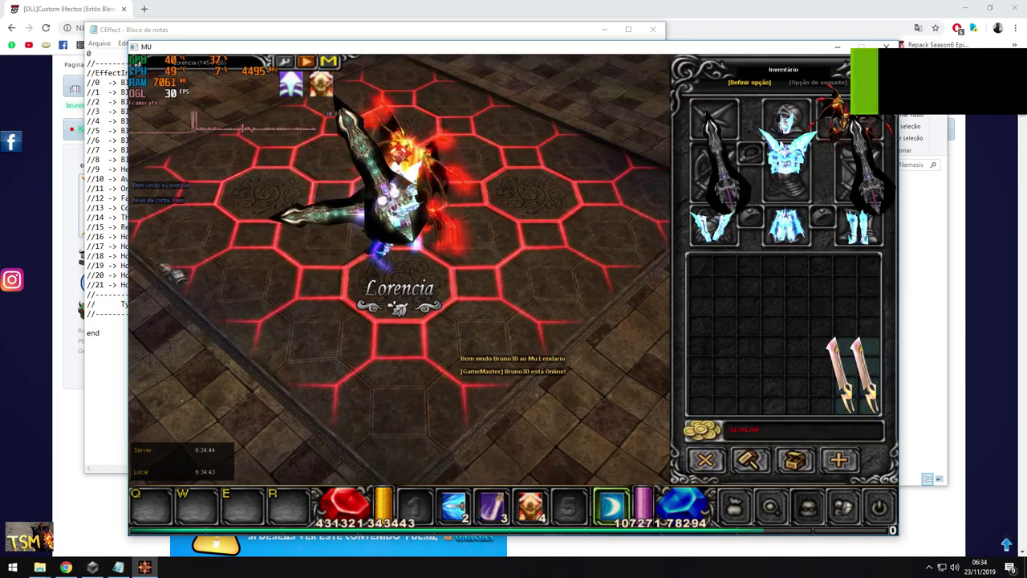
pyautogui.hotkey('alt', 'Tab')
pyautogui.click(711, 305)
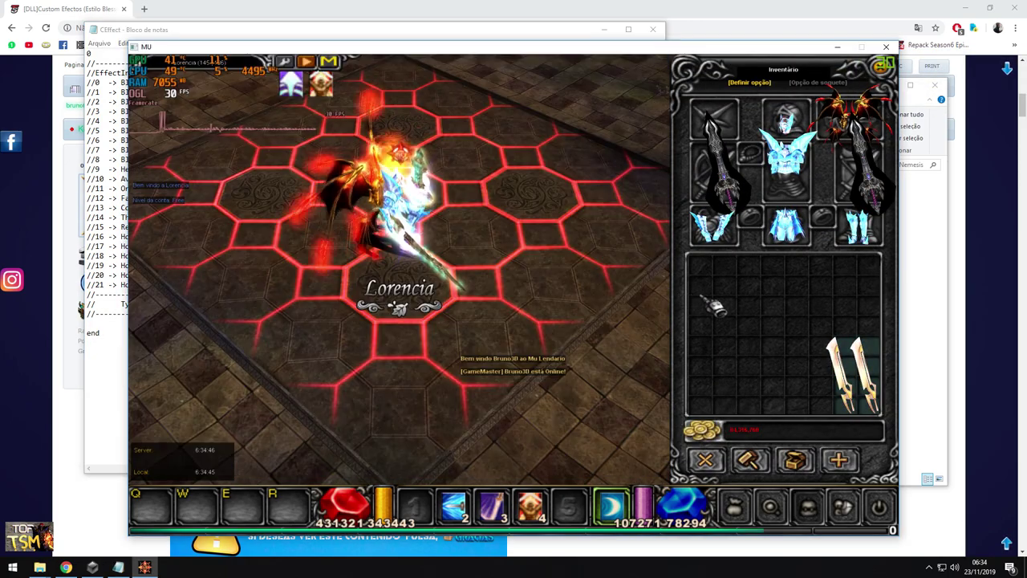
pyautogui.press('Return')
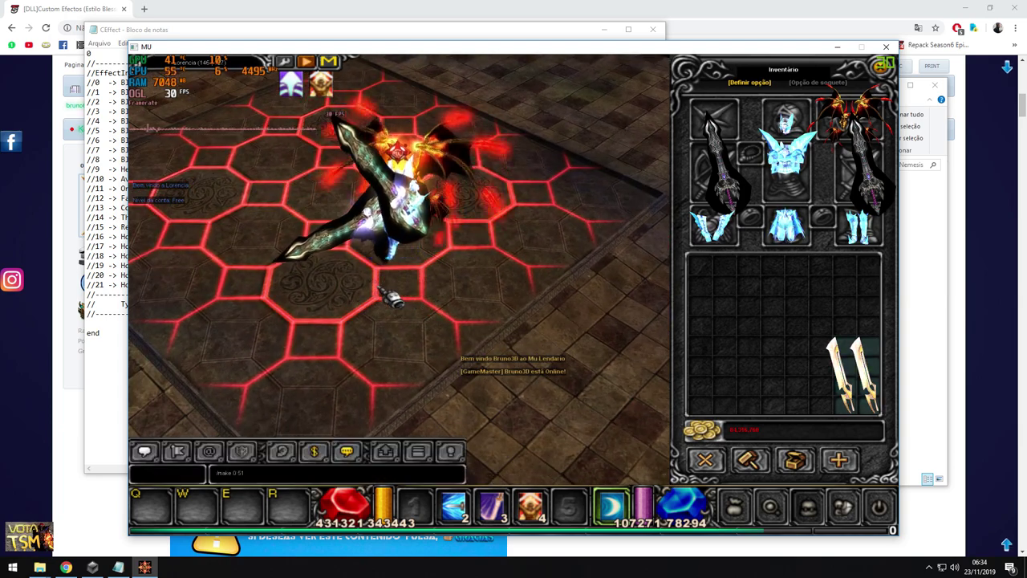
pyautogui.press('Return')
pyautogui.press('Return')
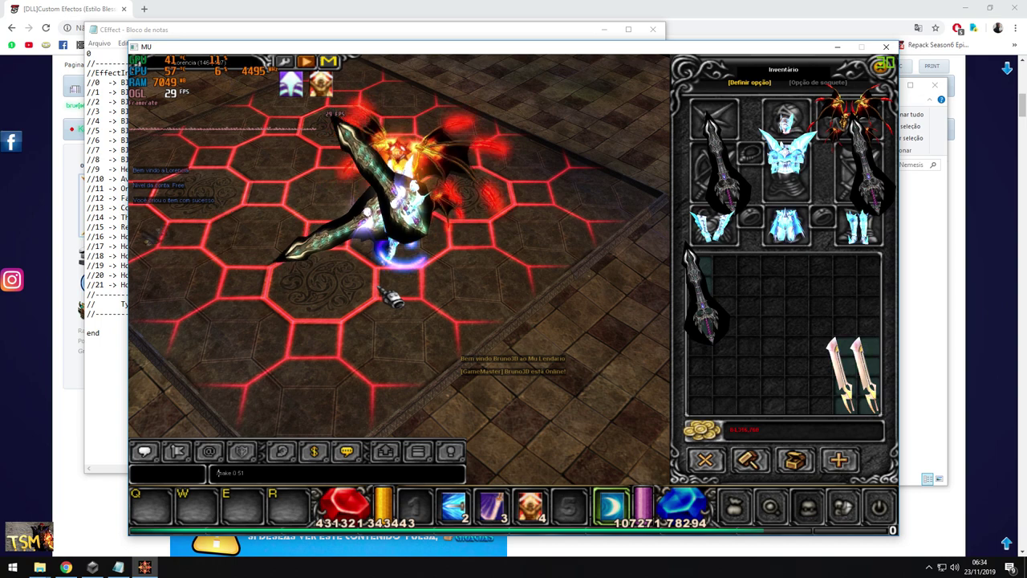
pyautogui.press('Return')
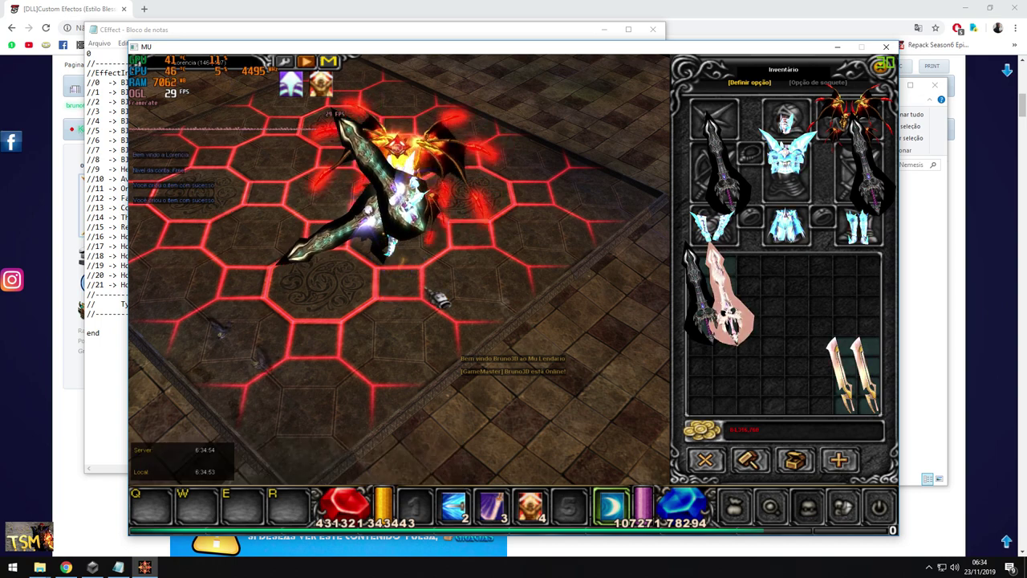
pyautogui.click(717, 303)
pyautogui.click(779, 313)
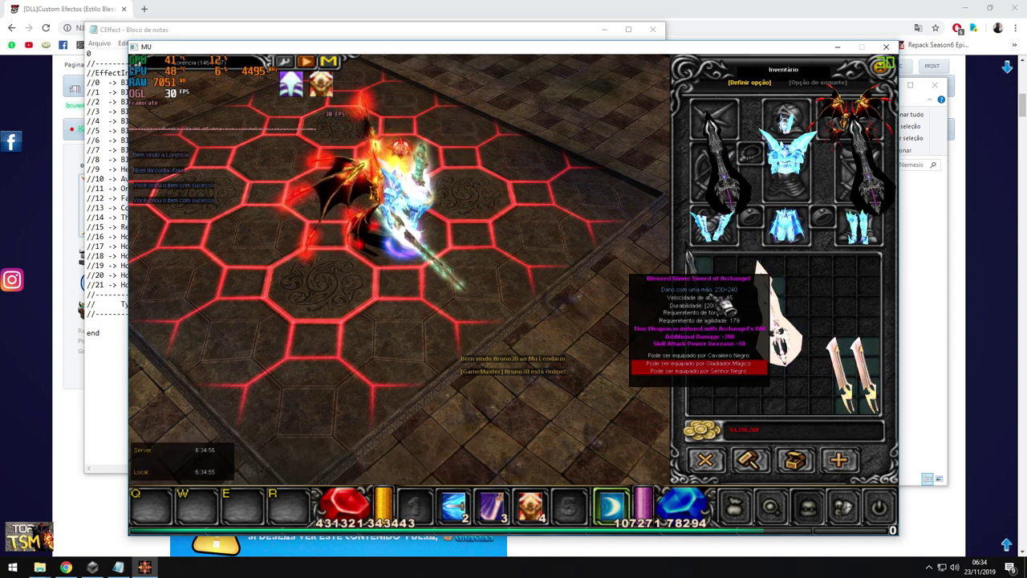
pyautogui.click(369, 273)
pyautogui.click(115, 218)
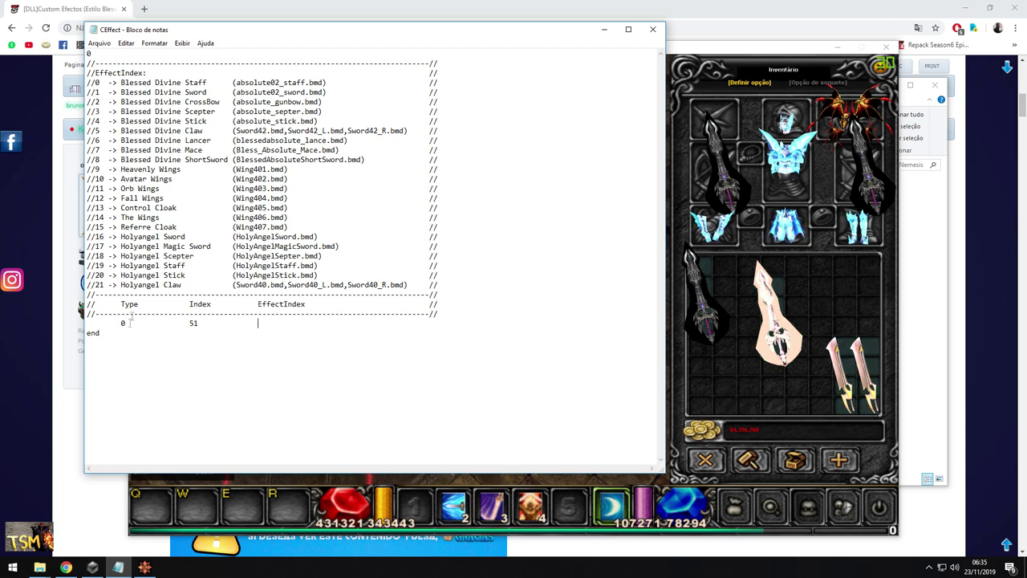
# Give item 0 51 effect index 1 in the CEffect list and save it
pyautogui.moveTo(119, 92); pyautogui.dragTo(276, 93)
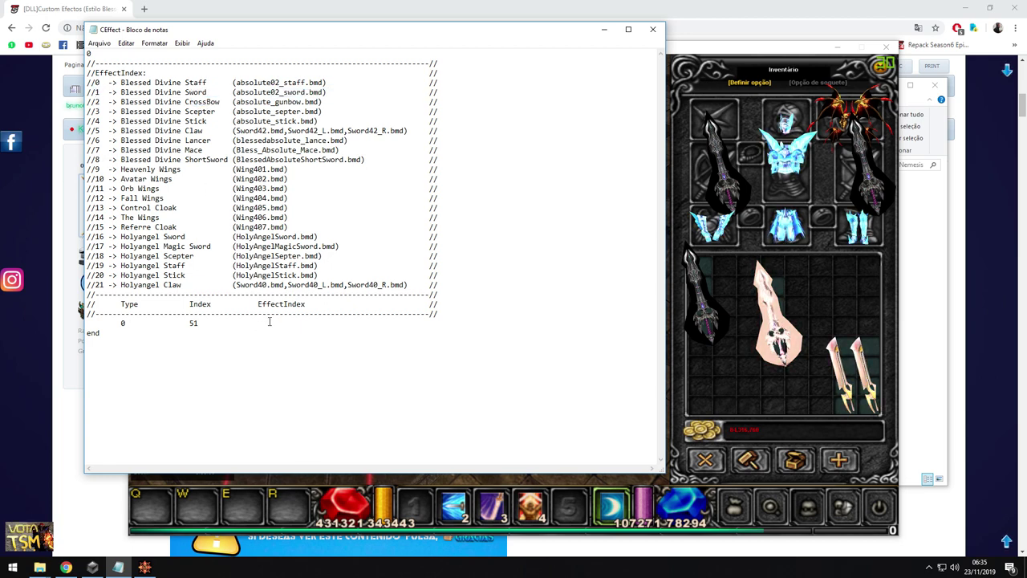
pyautogui.click(100, 43)
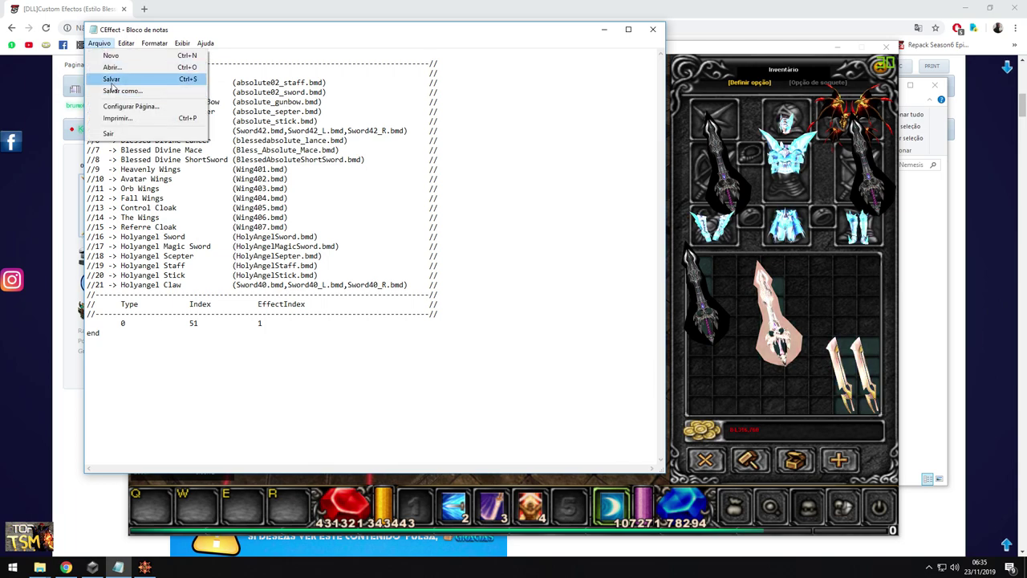
pyautogui.click(116, 80)
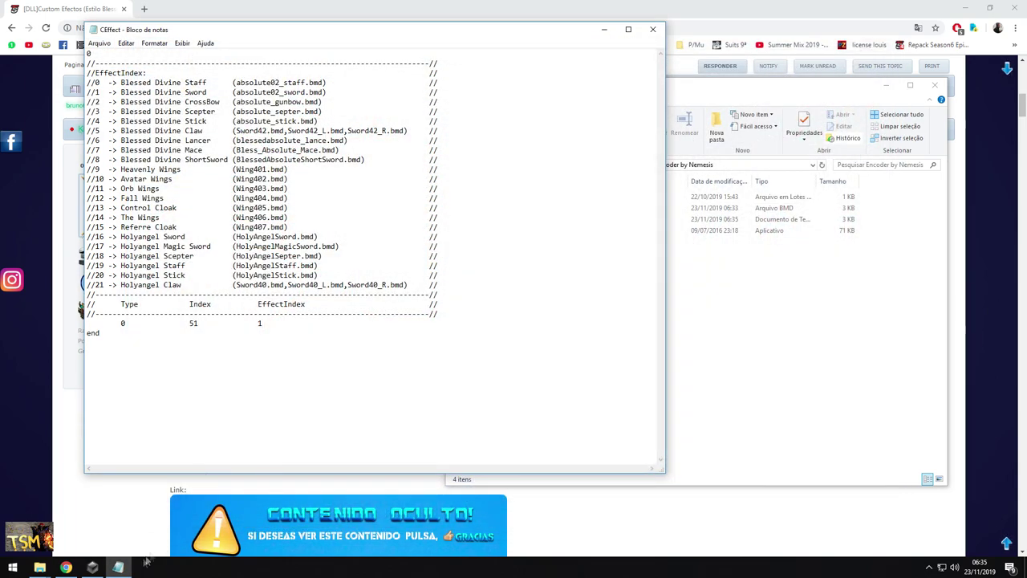
# Copy the encoded CEffect.bmd from the encoder folder
pyautogui.moveTo(39, 568)
pyautogui.click(71, 540)
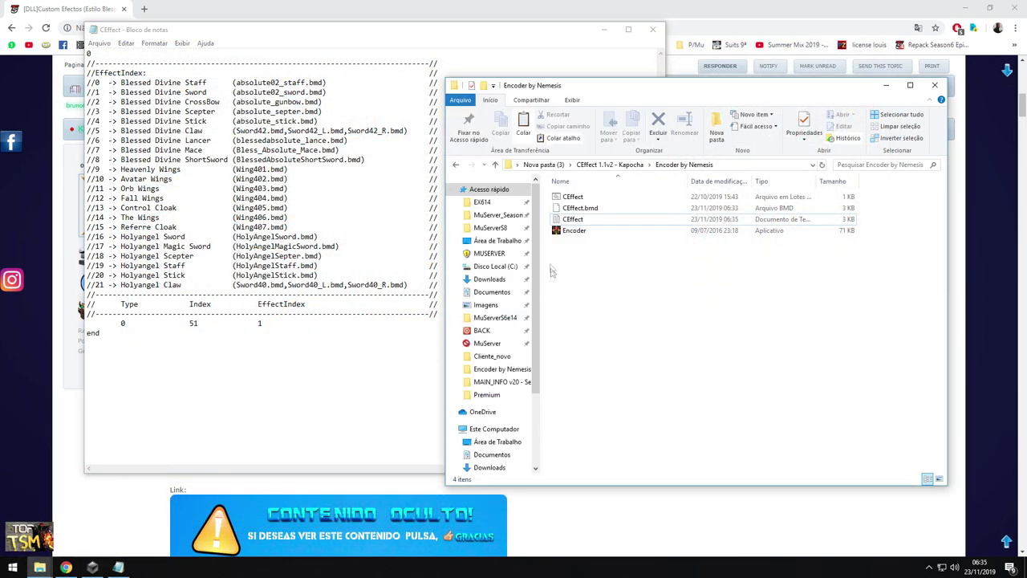
pyautogui.click(573, 197)
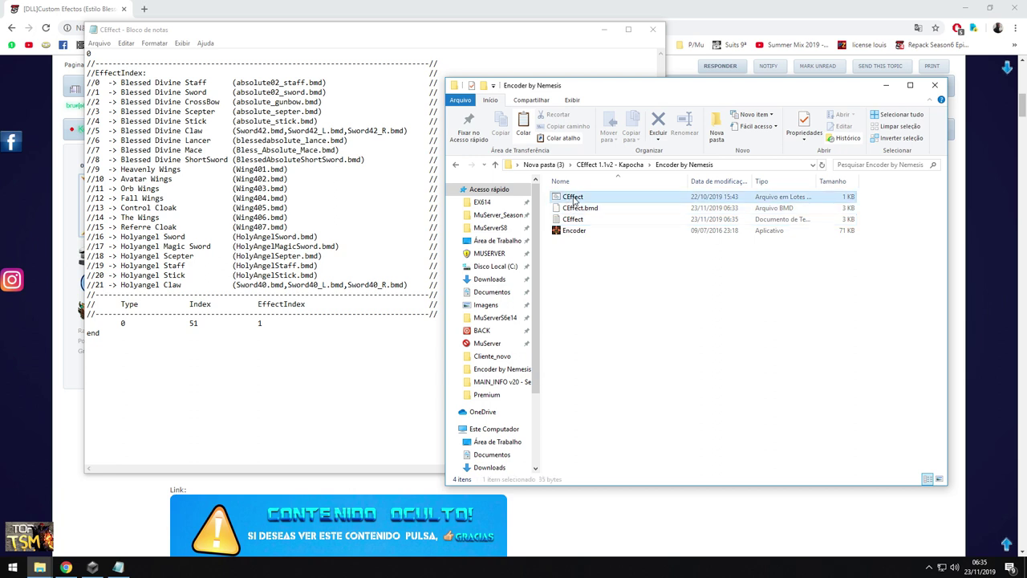
pyautogui.rightClick(577, 206)
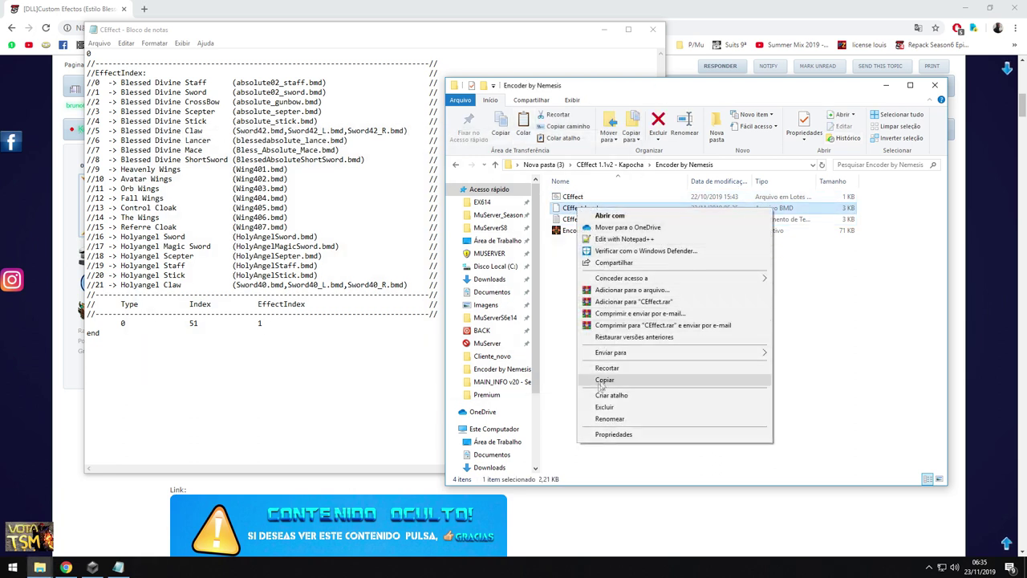
pyautogui.click(598, 384)
# Paste CEffect.bmd into Cliente_novo\Data\Local, replacing the existing file
pyautogui.click(120, 517)
pyautogui.doubleClick(175, 194)
pyautogui.doubleClick(172, 259)
pyautogui.click(177, 281)
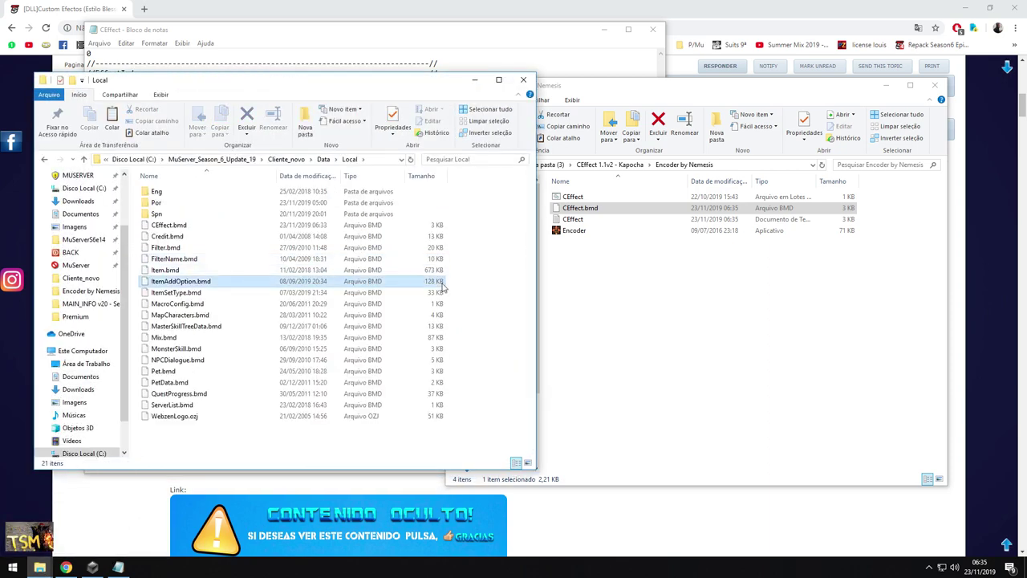
pyautogui.rightClick(475, 271)
pyautogui.click(494, 347)
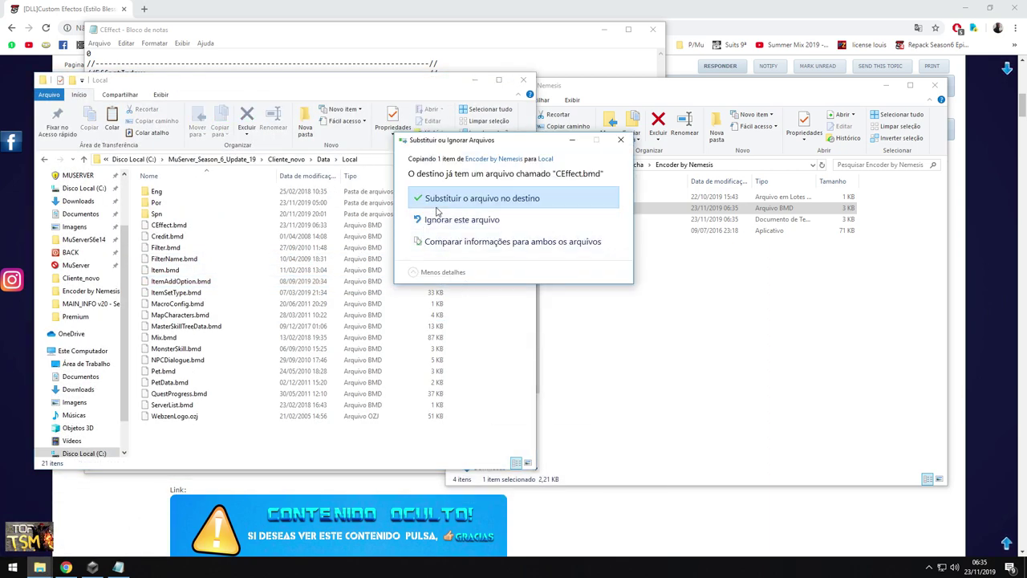
pyautogui.click(462, 218)
# Return to Cliente_novo and launch Main to start MU Online
pyautogui.press('BackSpace')
pyautogui.press('BackSpace')
pyautogui.click(159, 258)
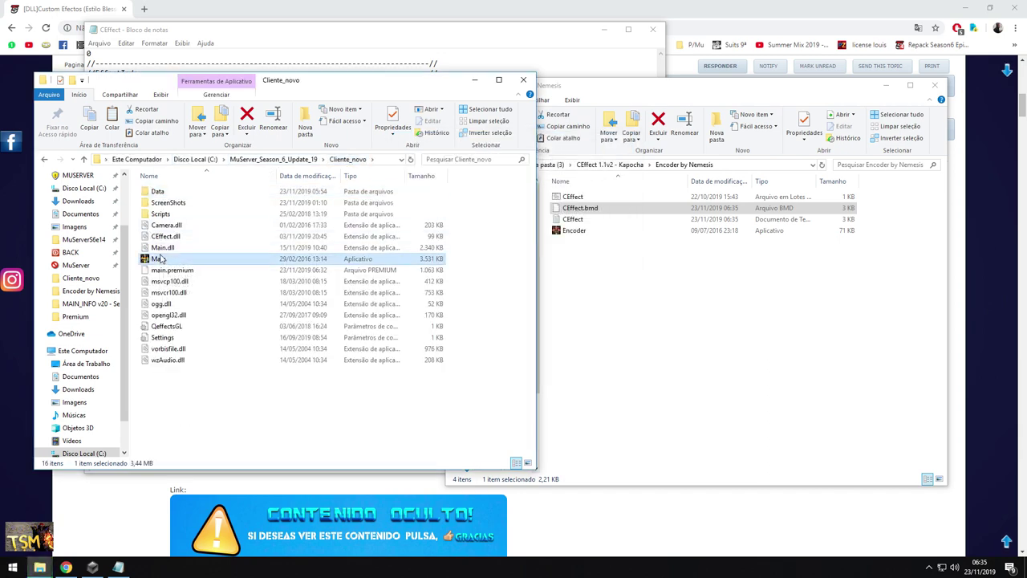
pyautogui.doubleClick(160, 258)
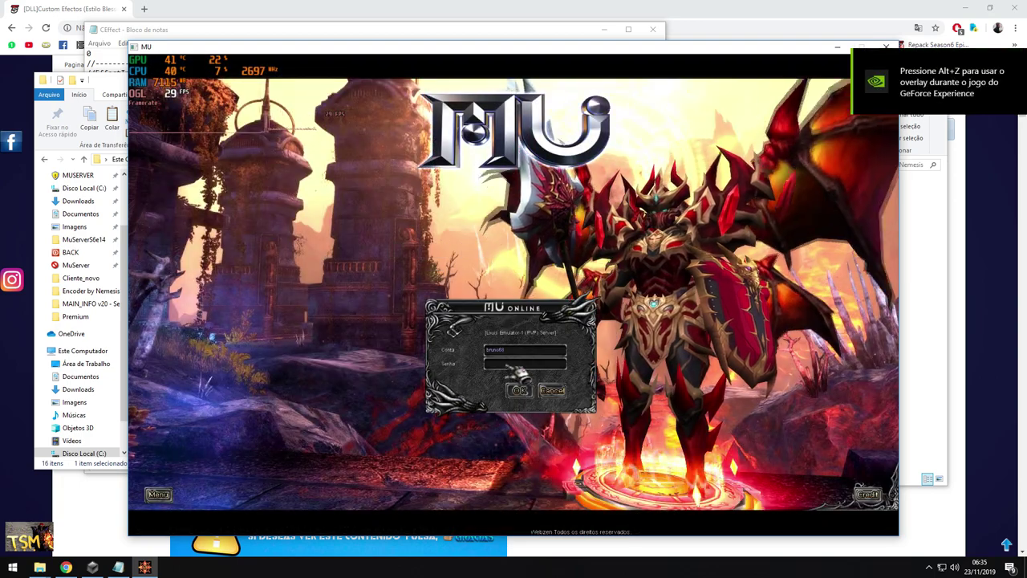
# Log in with the knight and view the Blessed Divine Sword's glow in the inventory
pyautogui.press('Return')
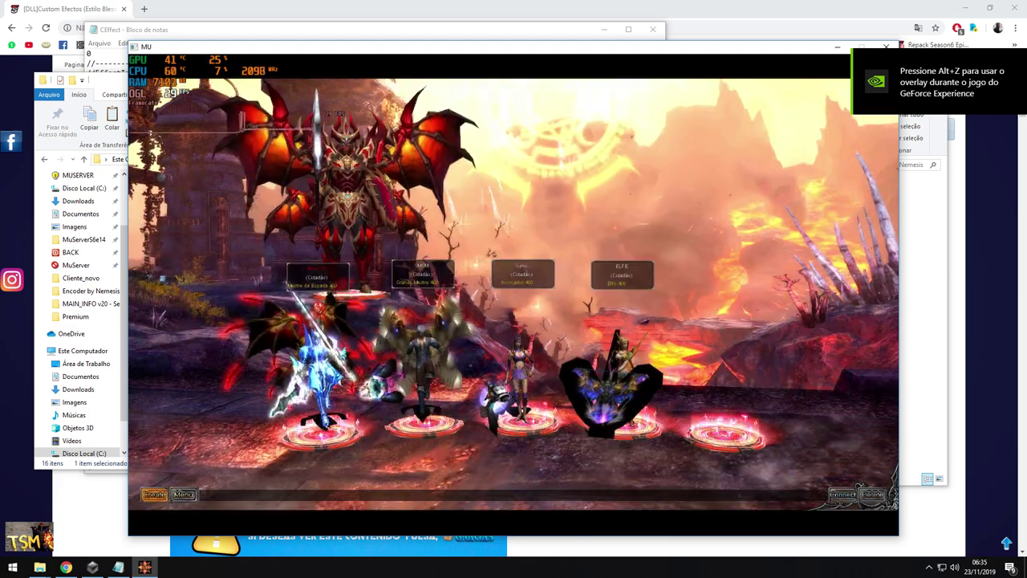
pyautogui.press('Return')
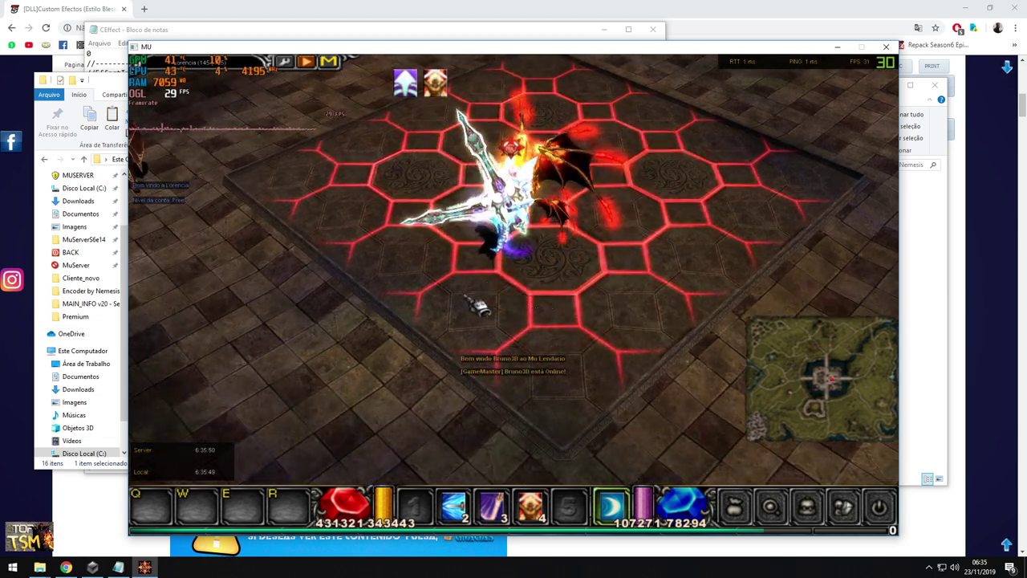
pyautogui.press('v')
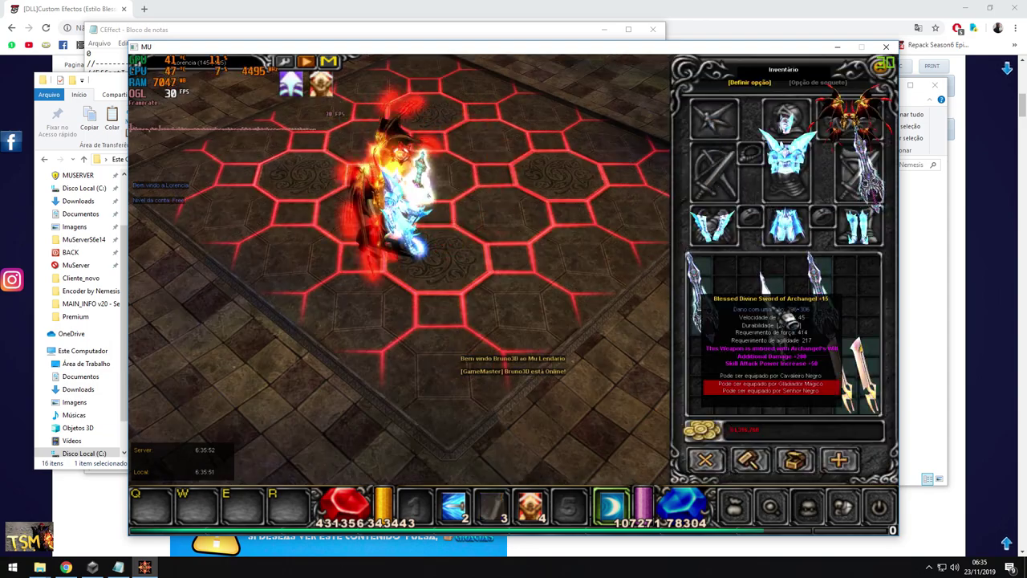
pyautogui.click(601, 179)
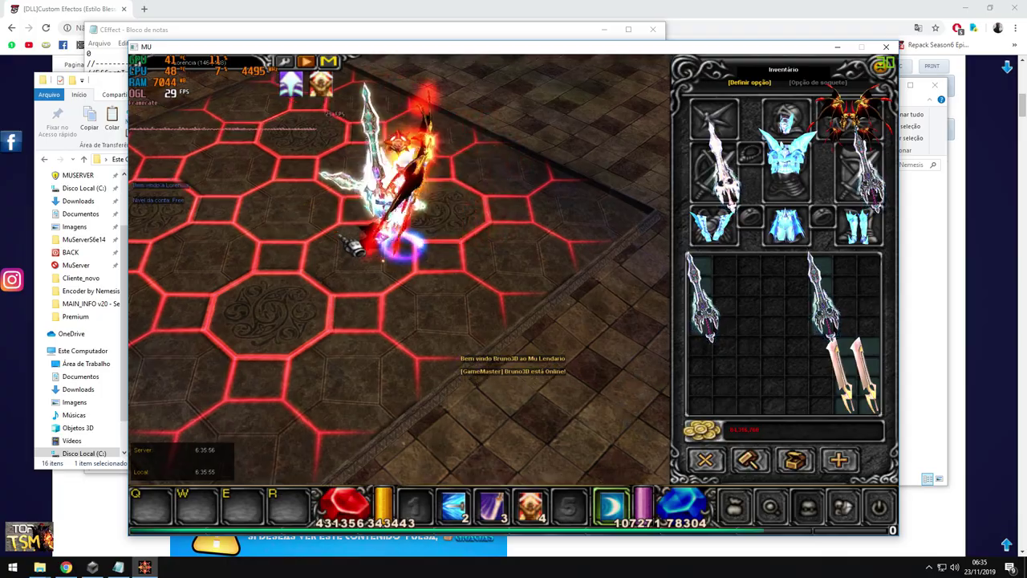
pyautogui.scroll(3, 341, 316)
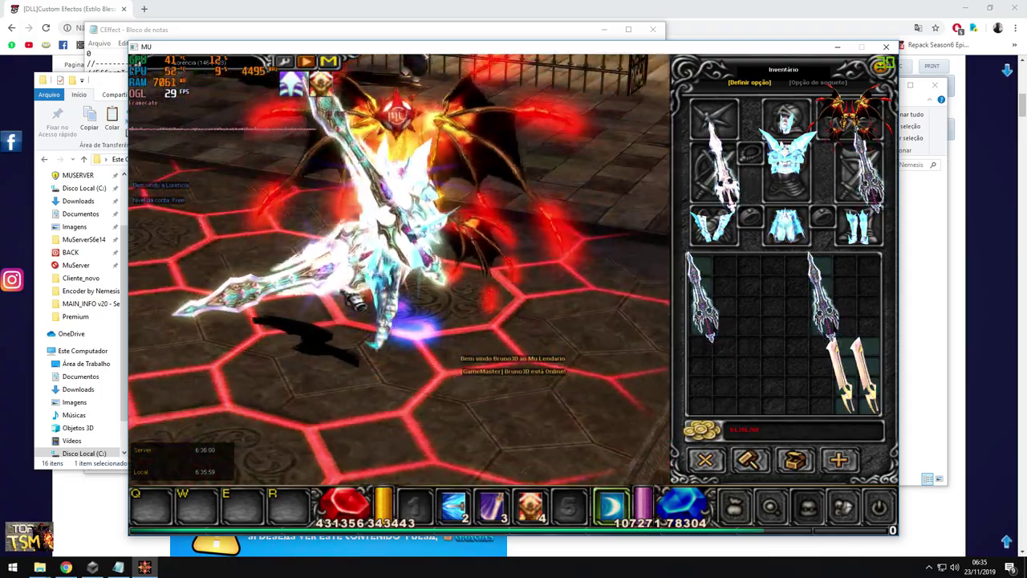
pyautogui.scroll(-3, 400, 269)
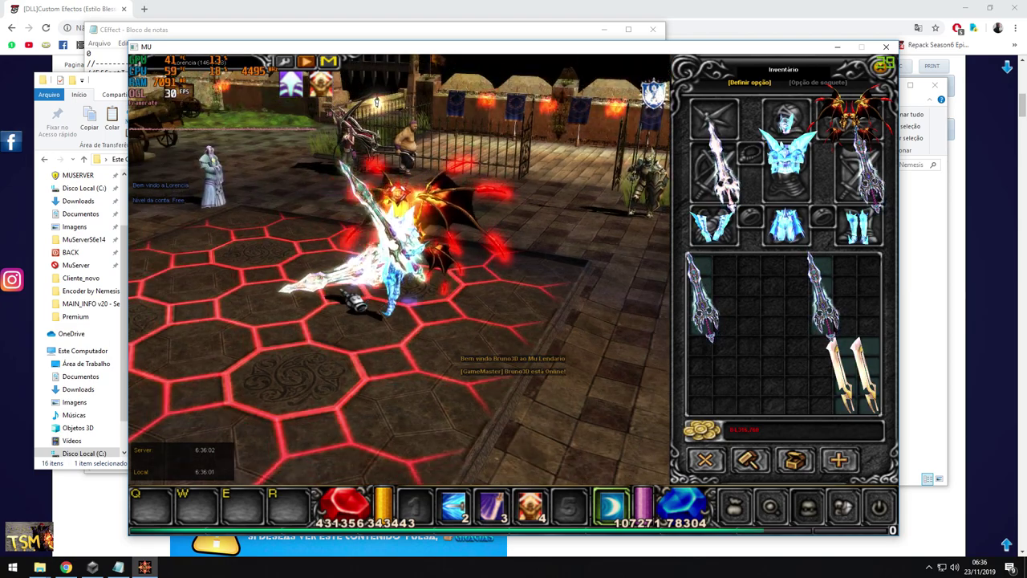
pyautogui.scroll(3, 400, 269)
pyautogui.press('Escape')
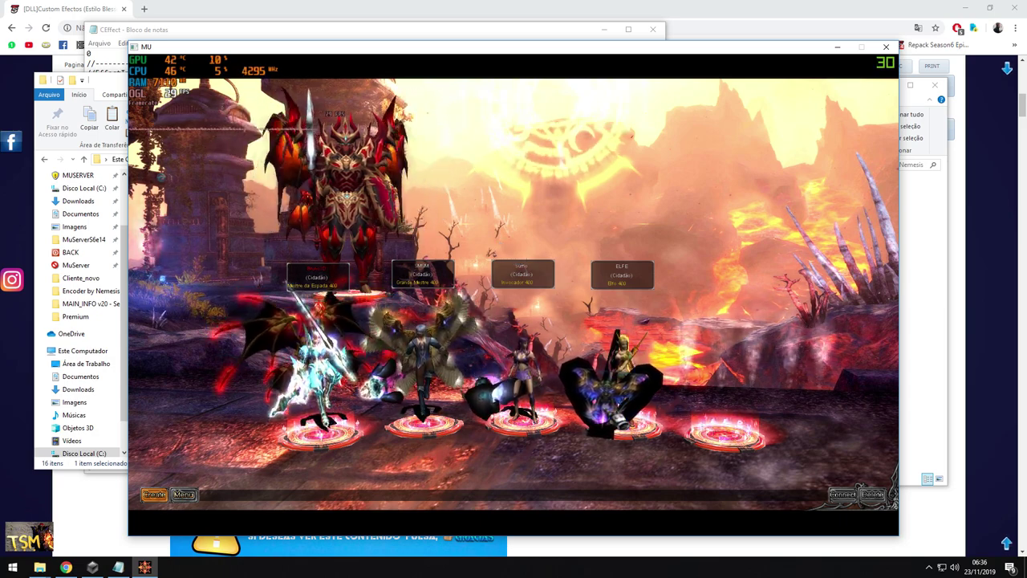
# Enter as the elf, warp to Lorencia, walk around, then quit the game
pyautogui.press('Return')
pyautogui.press('m')
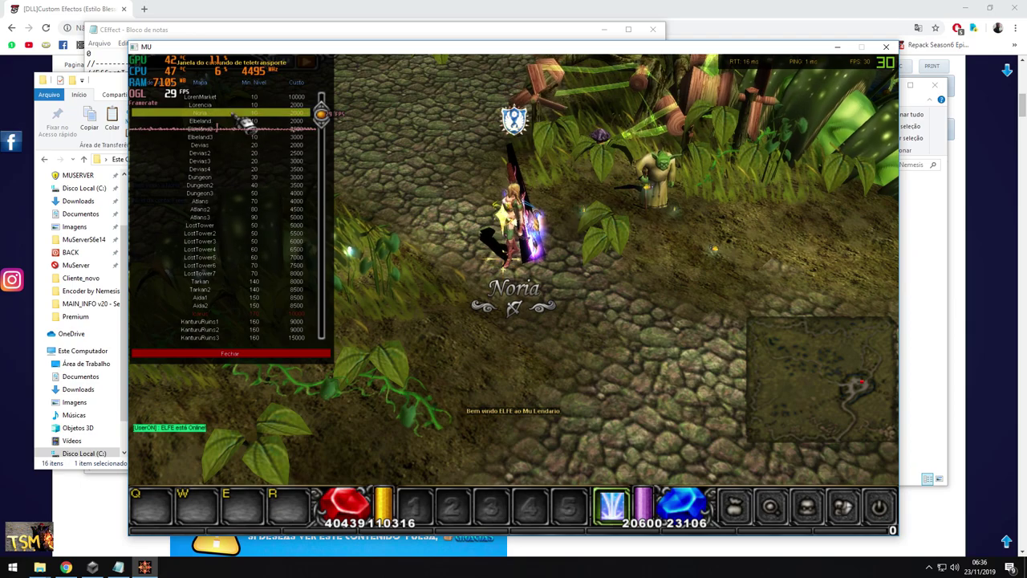
pyautogui.click(232, 104)
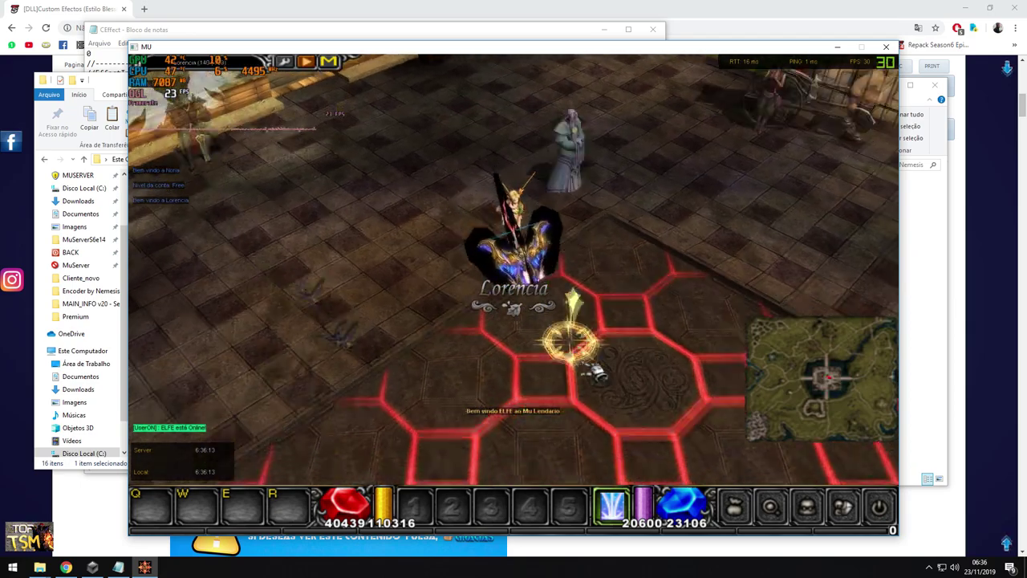
pyautogui.click(477, 353)
pyautogui.click(634, 291)
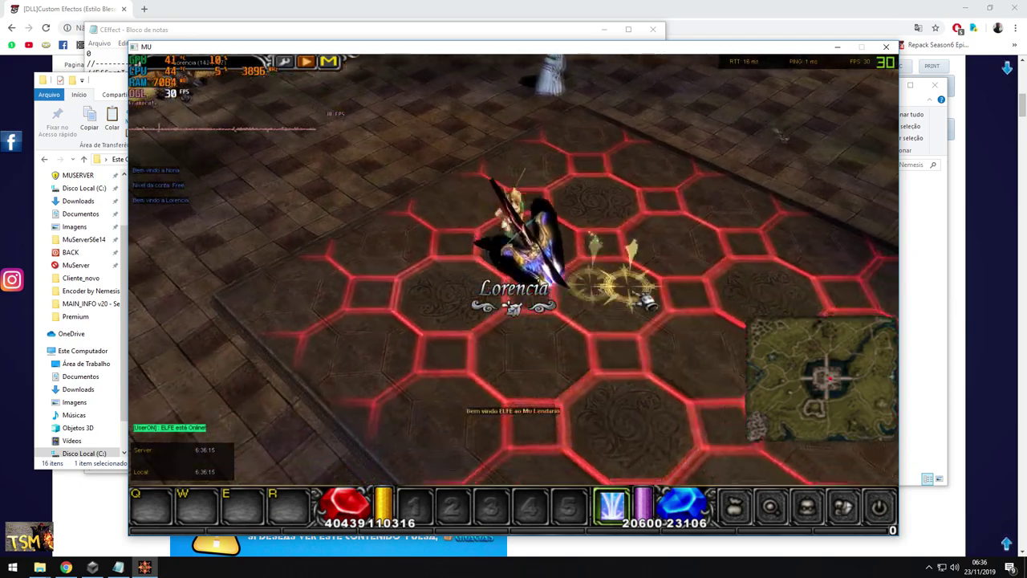
pyautogui.hotkey('alt', 'F4')
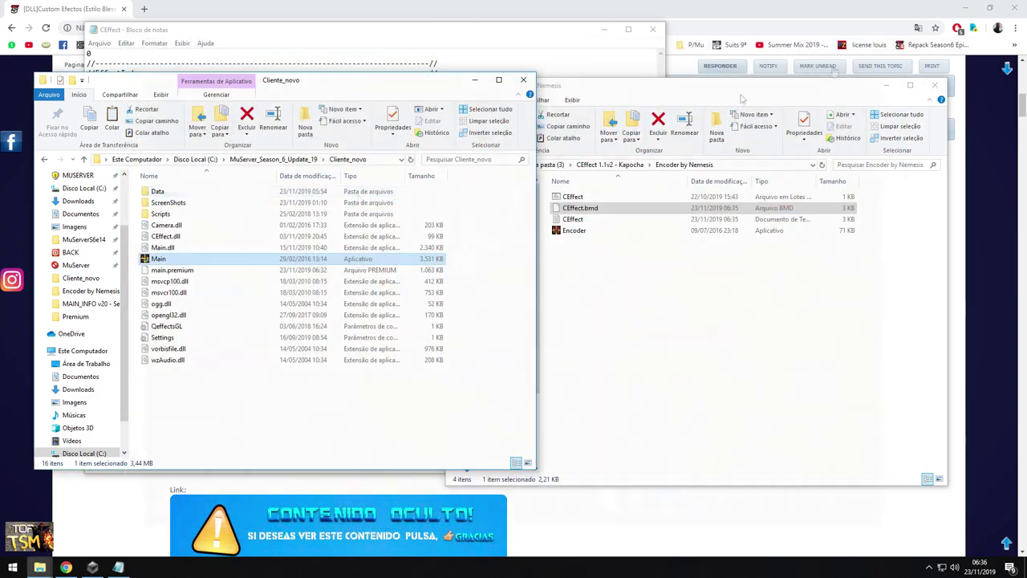
# Add the line 4 30 2 beneath the 0 51 1 entry in the CEffect list
pyautogui.click(118, 567)
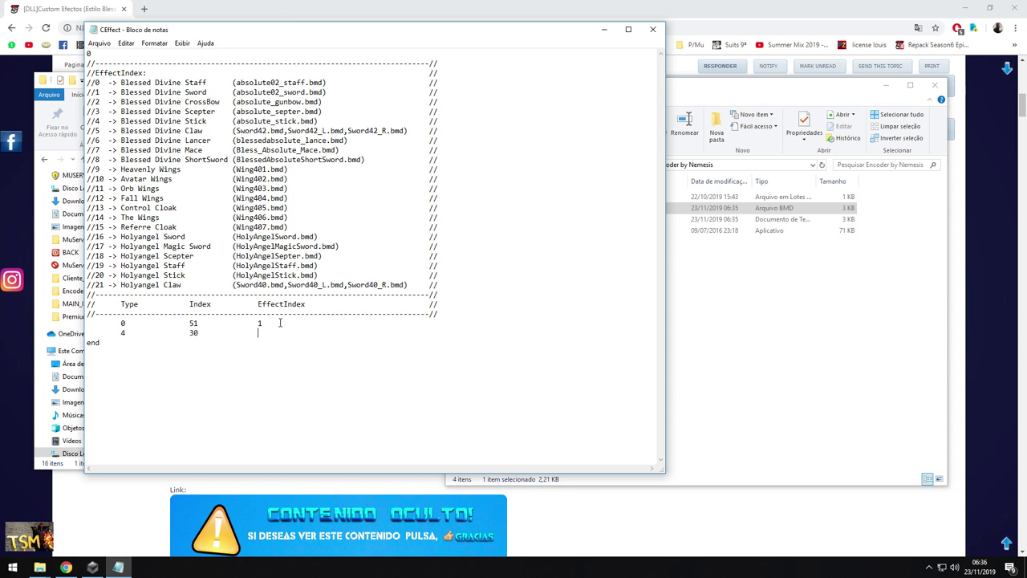
pyautogui.moveTo(122, 102); pyautogui.dragTo(96, 104)
pyautogui.click(99, 43)
# Save the edited list and run the encoder to rebuild CEffect.bmd
pyautogui.click(112, 79)
pyautogui.click(646, 255)
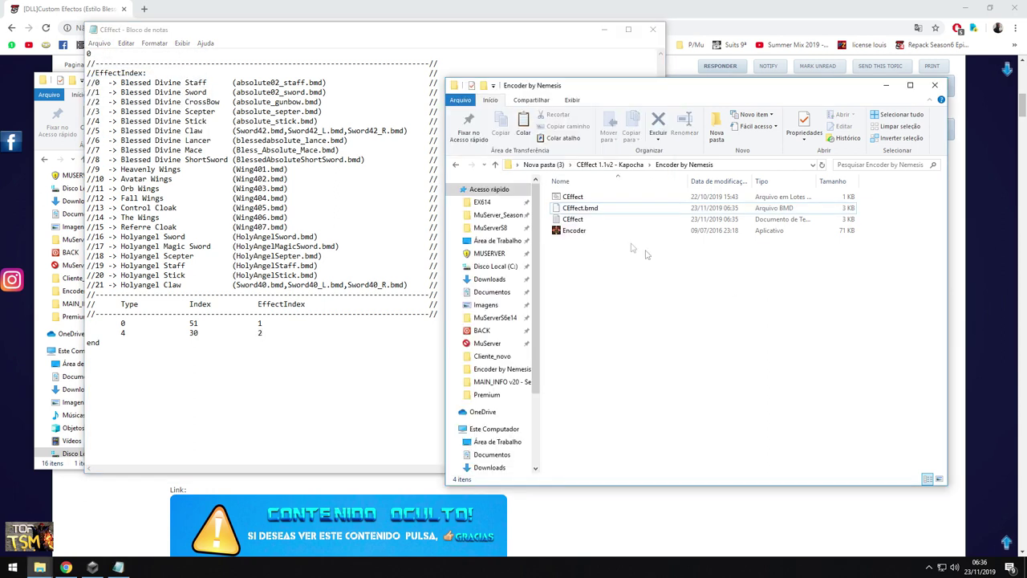
pyautogui.click(573, 197)
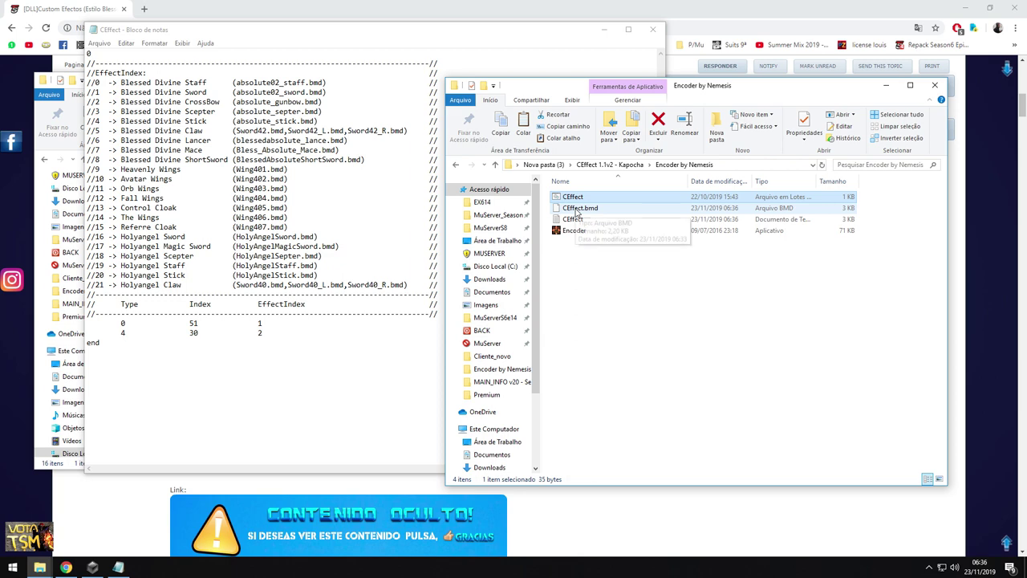
pyautogui.click(577, 211)
# Paste the rebuilt CEffect.bmd over the old one in Data\Local and relaunch Main
pyautogui.moveTo(40, 566)
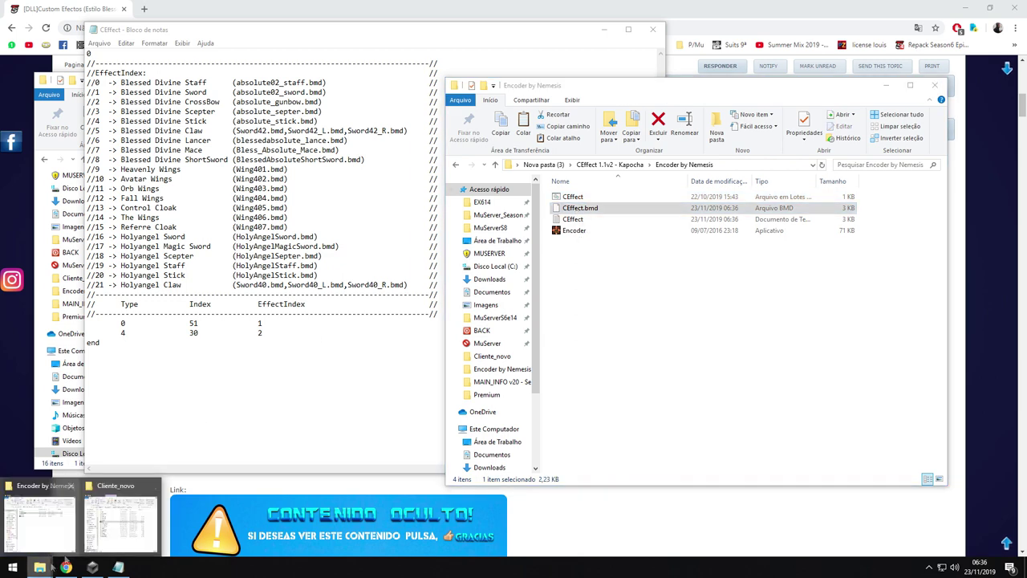
pyautogui.click(44, 517)
pyautogui.doubleClick(162, 194)
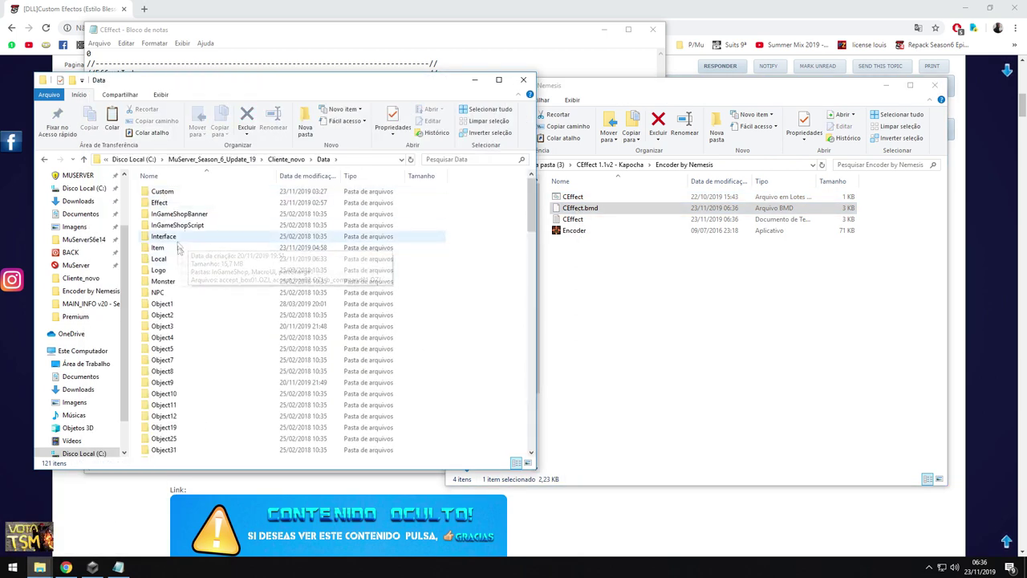
pyautogui.doubleClick(174, 261)
pyautogui.hotkey('ctrl', 'v')
pyautogui.click(480, 197)
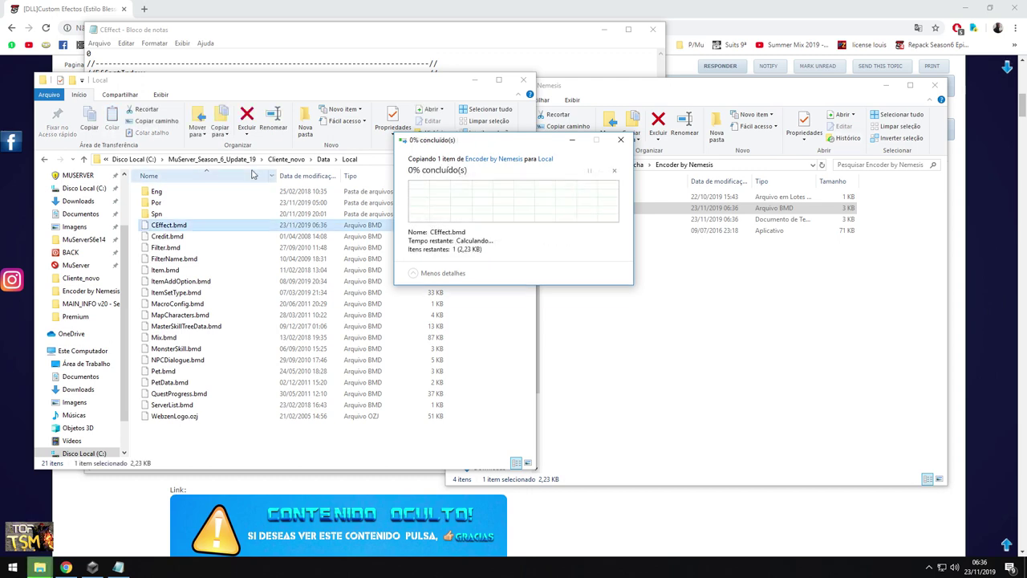
pyautogui.press('BackSpace')
pyautogui.press('BackSpace')
pyautogui.doubleClick(165, 259)
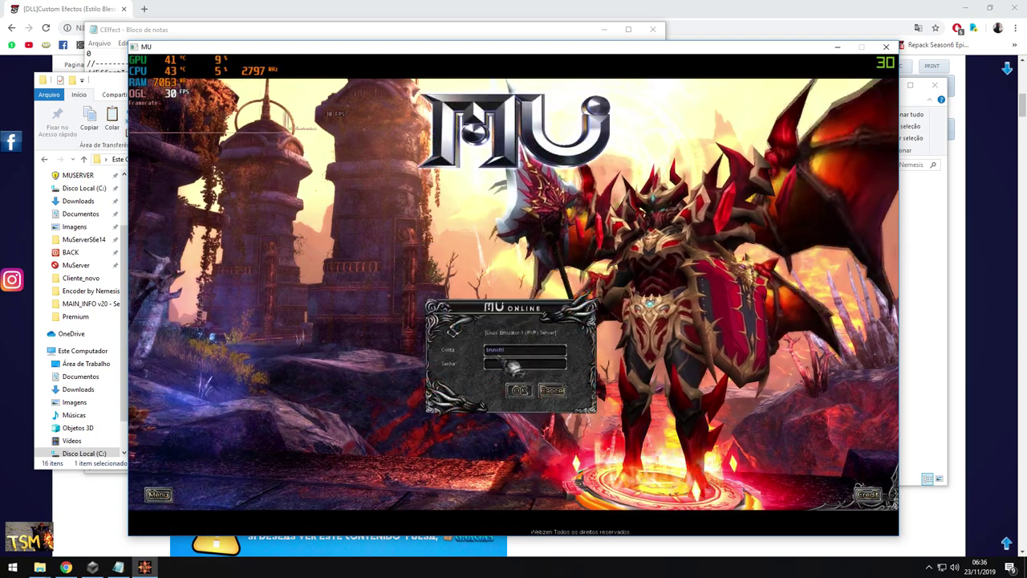
# Log in with ELFE and equip the crossbow to see its 4 30 2 glow
pyautogui.click(520, 391)
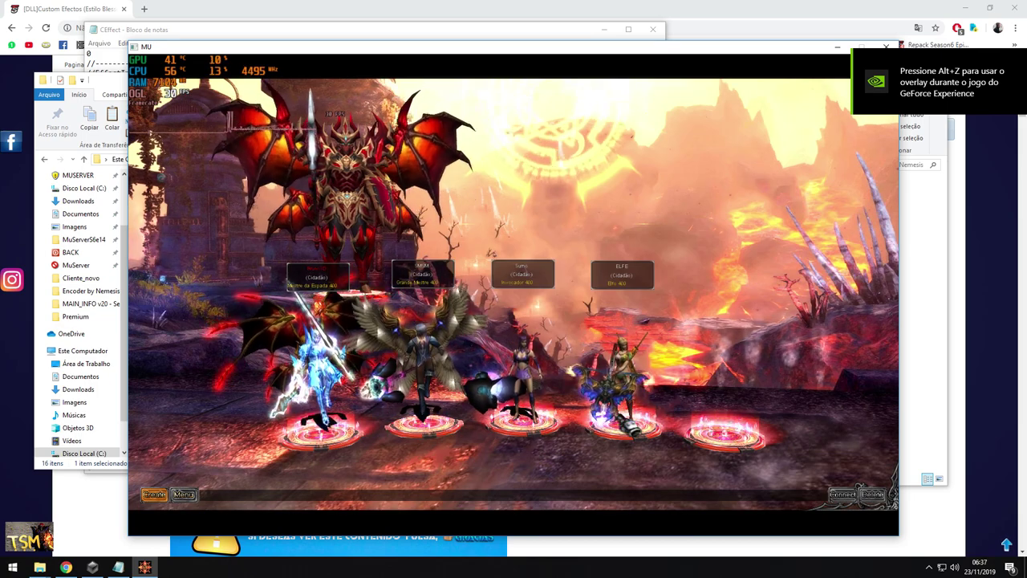
pyautogui.doubleClick(622, 373)
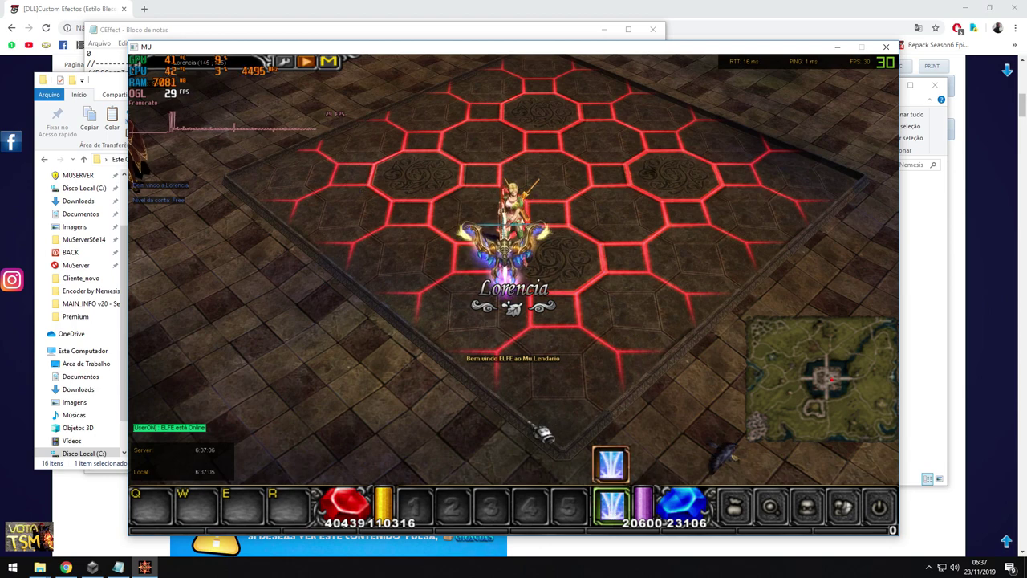
pyautogui.click(642, 201)
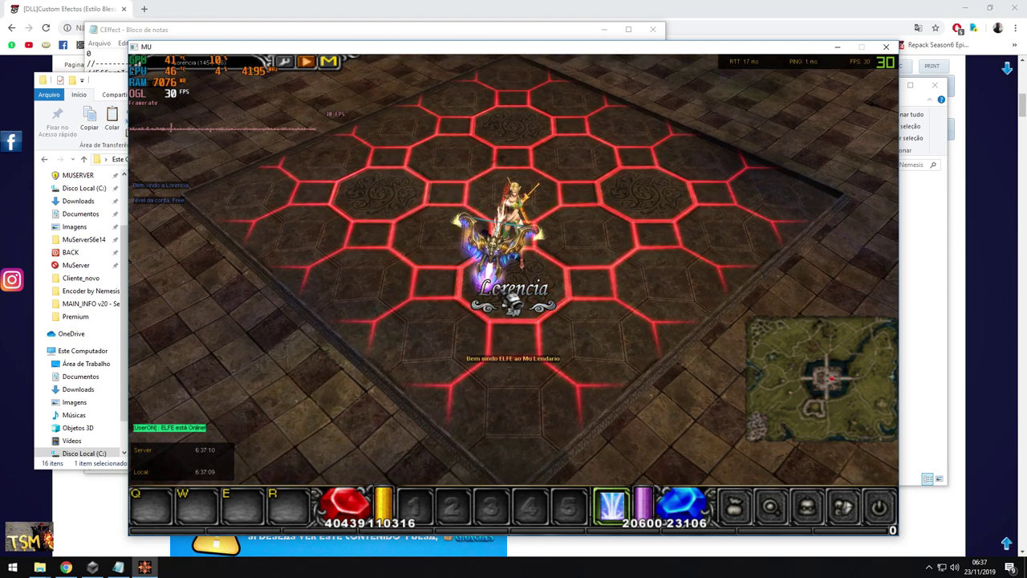
pyautogui.press('v')
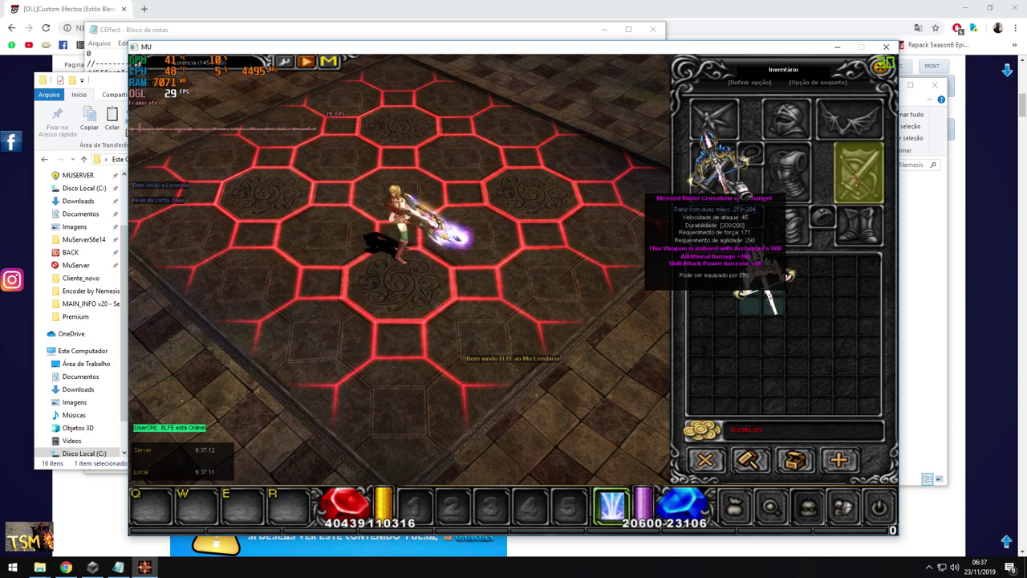
pyautogui.click(717, 167)
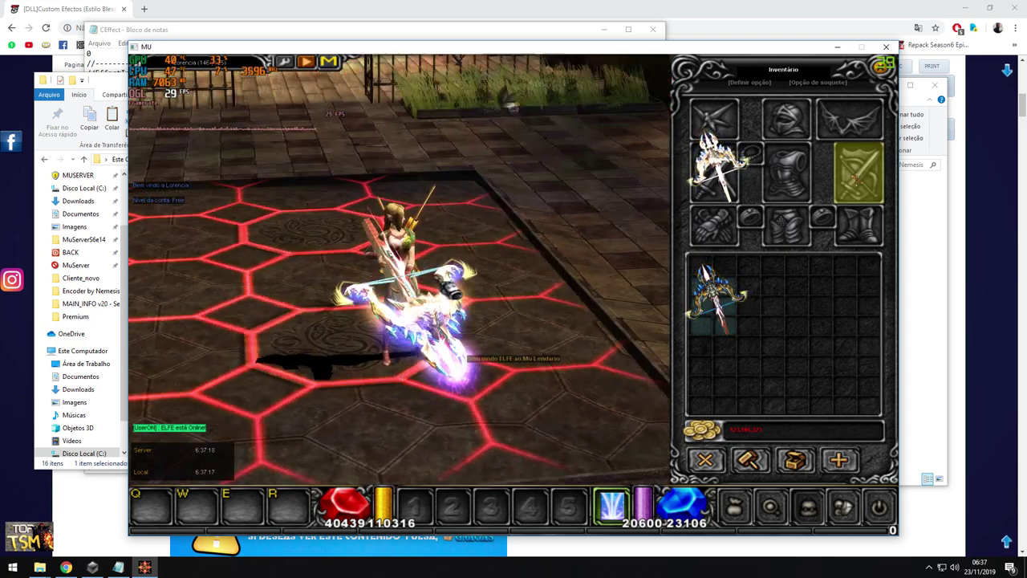
# Walk the elf around, then return to character selection through the game menu
pyautogui.click(368, 325)
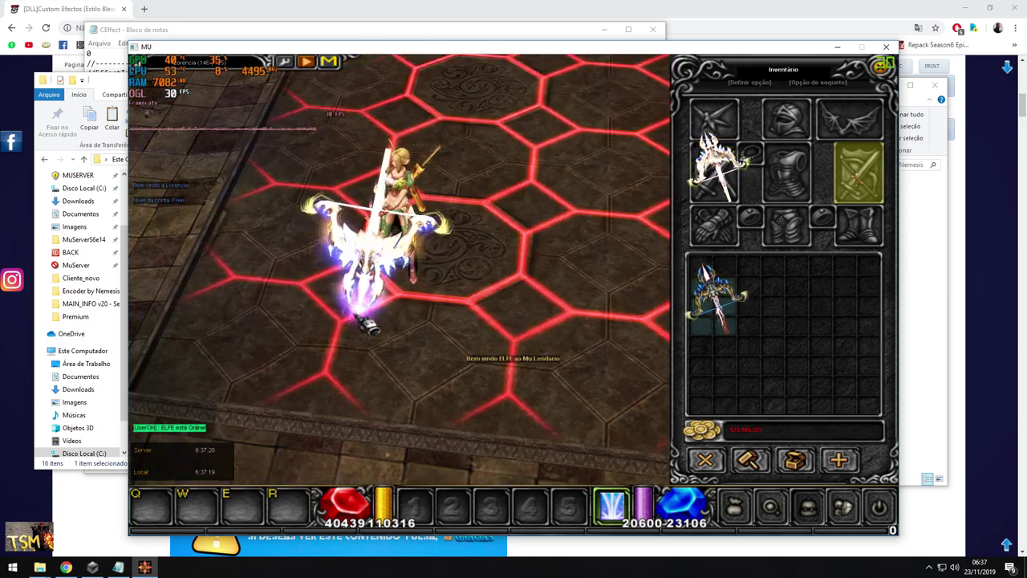
pyautogui.scroll(-3, 438, 272)
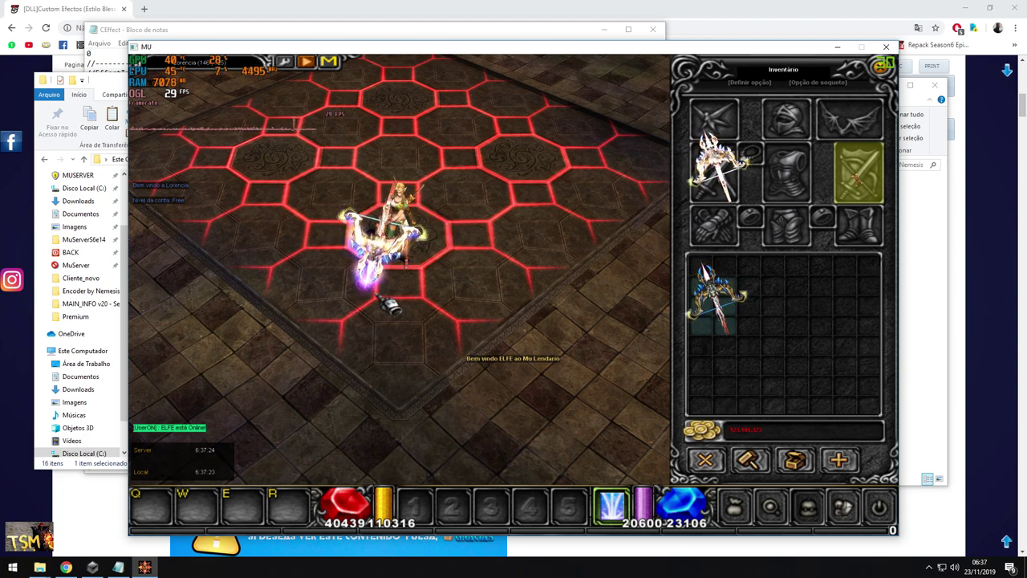
pyautogui.press('Escape')
pyautogui.click(513, 252)
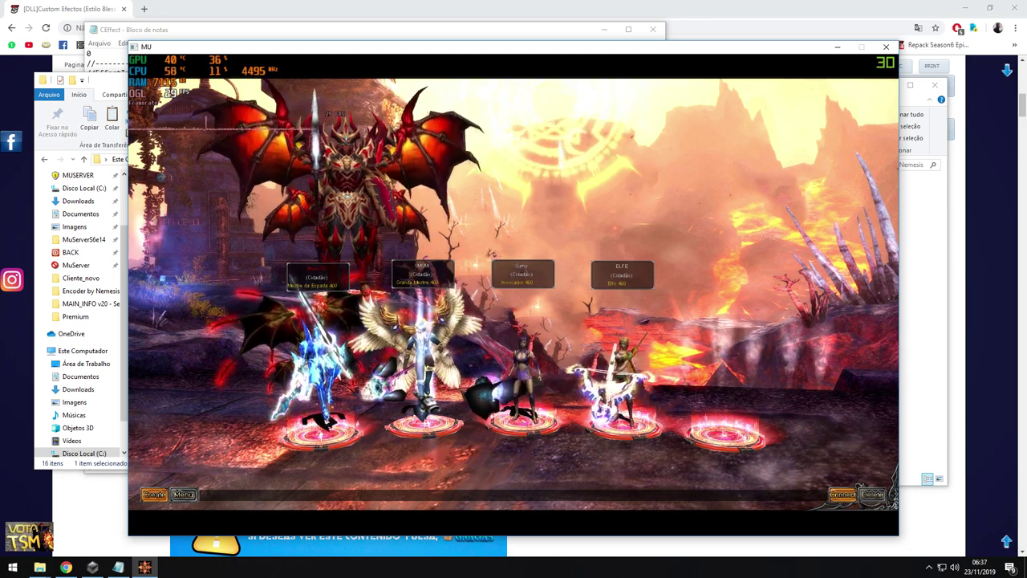
# Enter as the Dark Knight and create staff 5 49 with /make 5 49
pyautogui.press('Return')
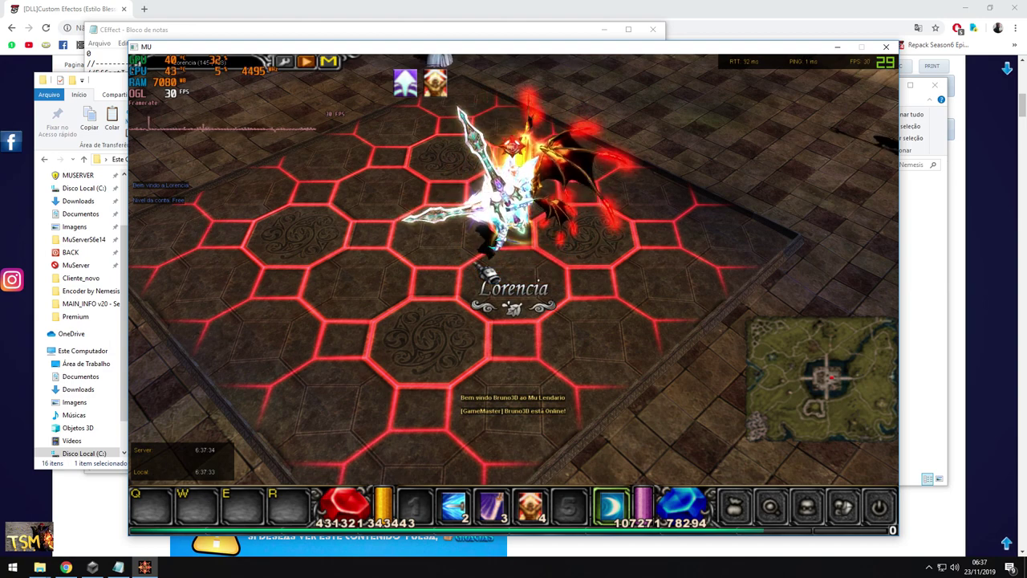
pyautogui.write('i/make 5 49')
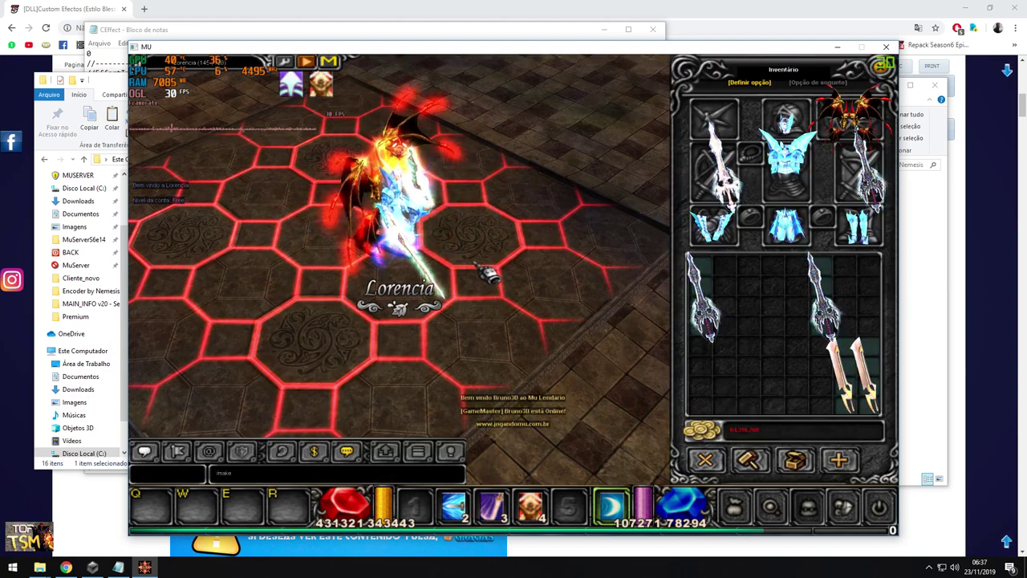
pyautogui.press('Return')
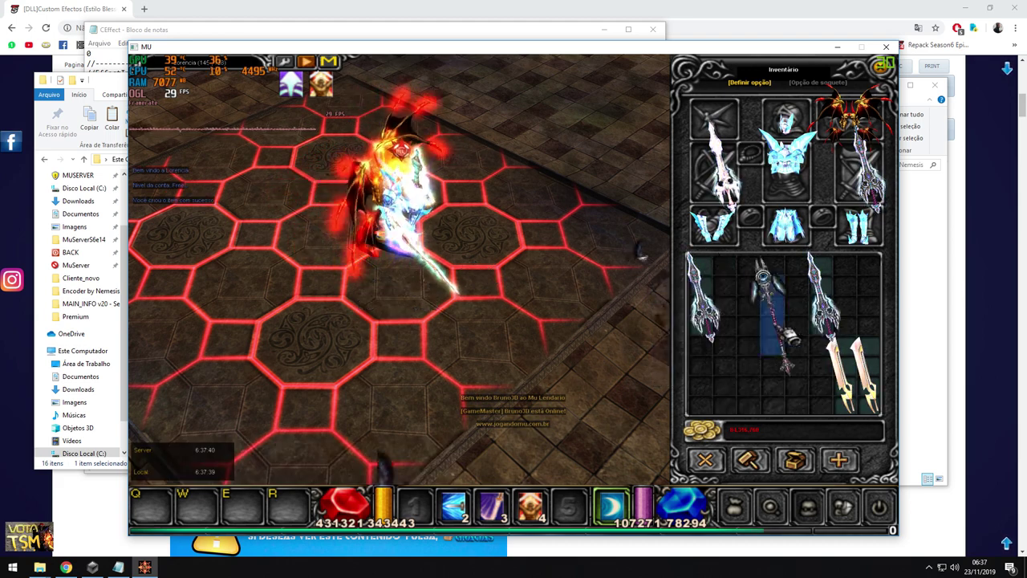
pyautogui.press('Escape')
pyautogui.press('Escape')
pyautogui.press('Escape')
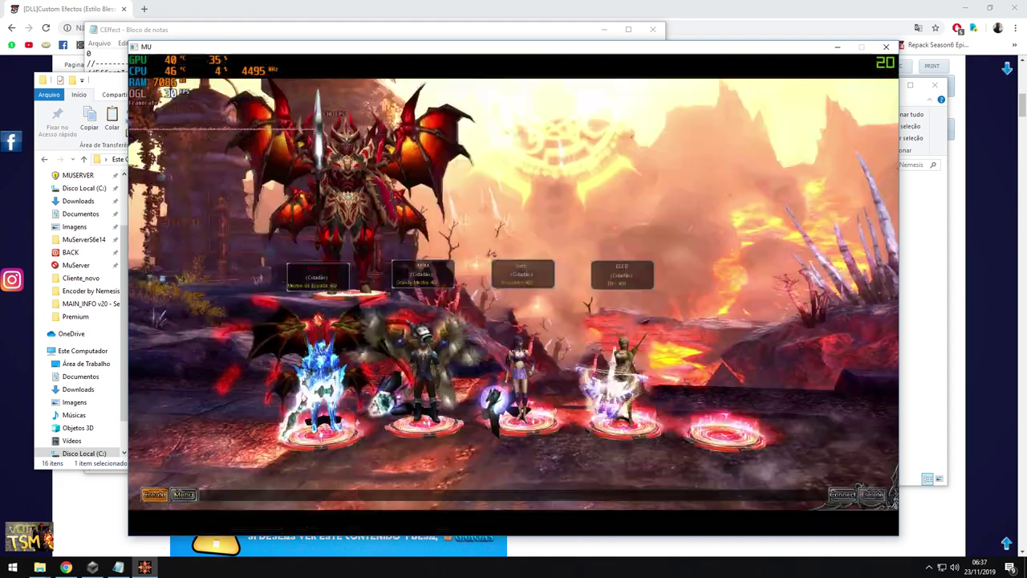
# Switch character, close the game client and return to the CEffect notes
pyautogui.doubleClick(424, 385)
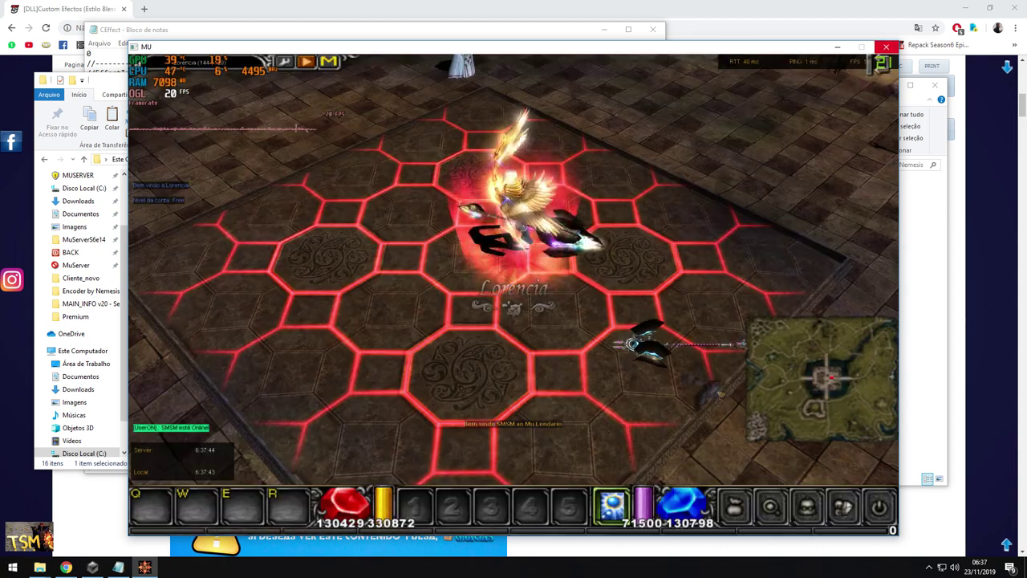
pyautogui.hotkey('alt', 'F4')
pyautogui.click(118, 567)
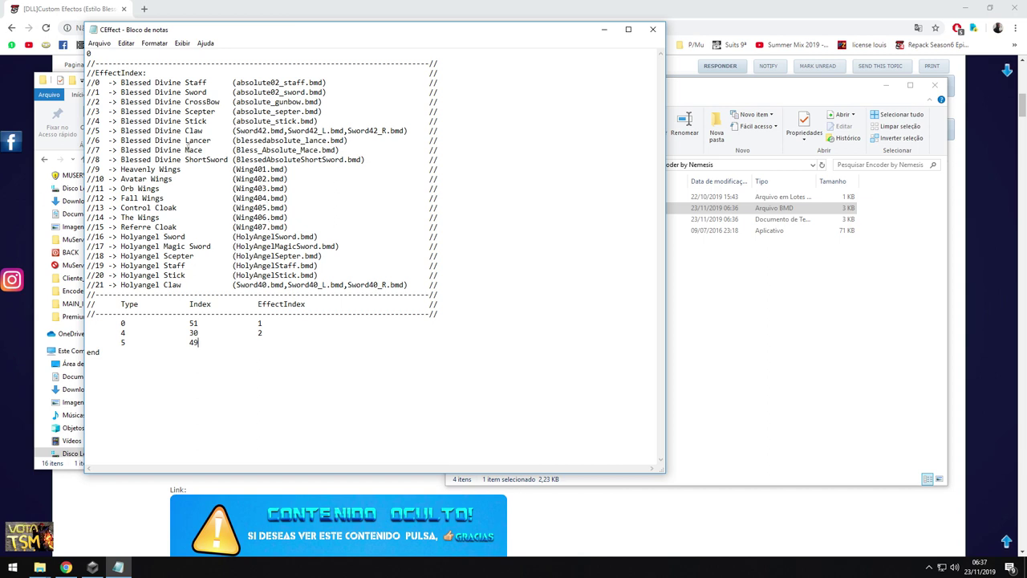
# Complete the 5 49 entry with effect index 0 and save the CEffect list
pyautogui.tripleClick(98, 83)
pyautogui.click(126, 83)
pyautogui.click(100, 42)
pyautogui.click(116, 77)
# Run the CEffect encoding batch to produce a fresh CEffect.bmd
pyautogui.click(578, 200)
pyautogui.doubleClick(573, 197)
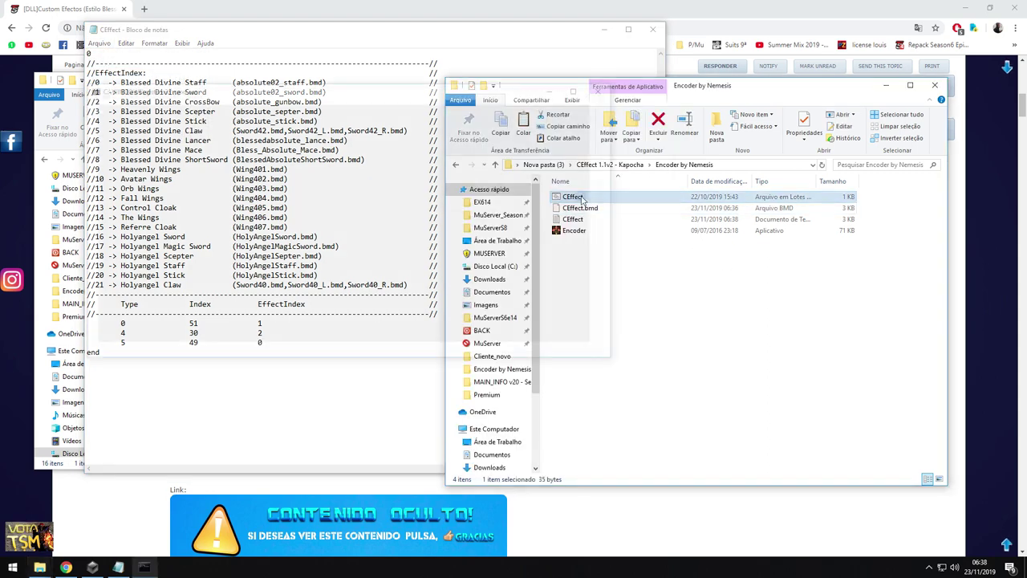
pyautogui.click(581, 210)
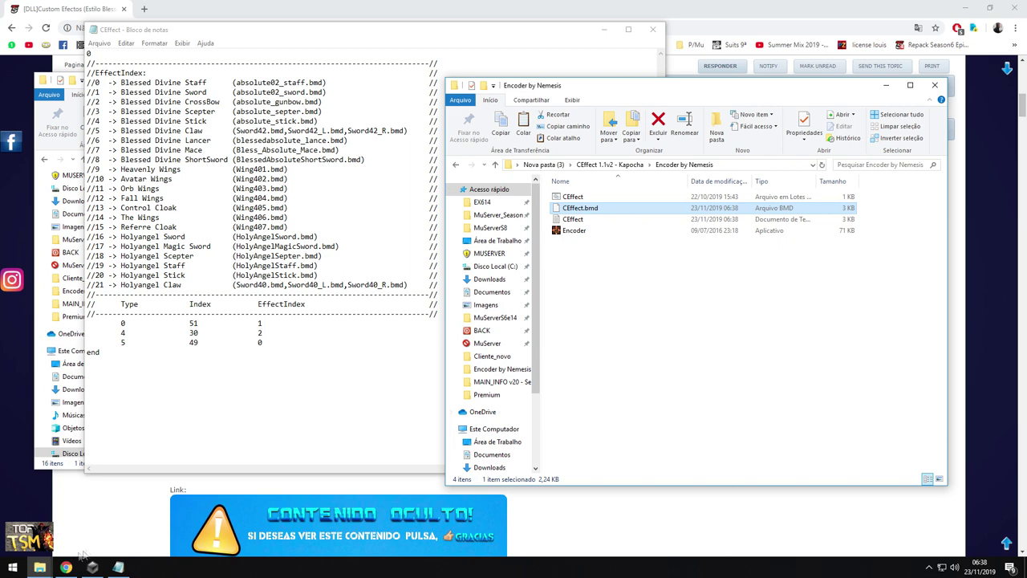
pyautogui.moveTo(39, 567)
pyautogui.click(104, 525)
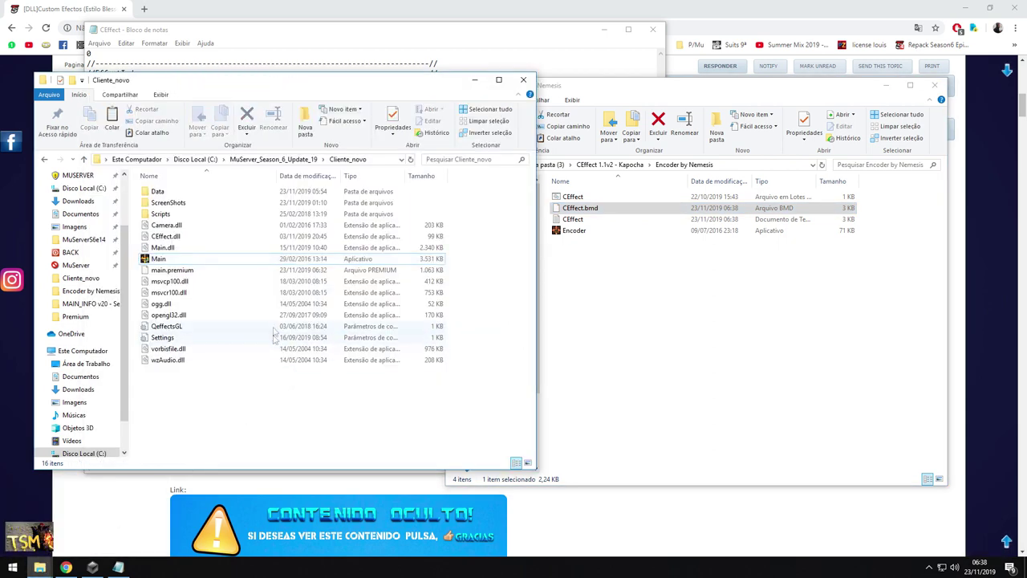
# Paste the new CEffect.bmd into Data\Local, replacing the old copy after undoing a misplaced paste
pyautogui.hotkey('ctrl', 'v')
pyautogui.hotkey('ctrl', 'z')
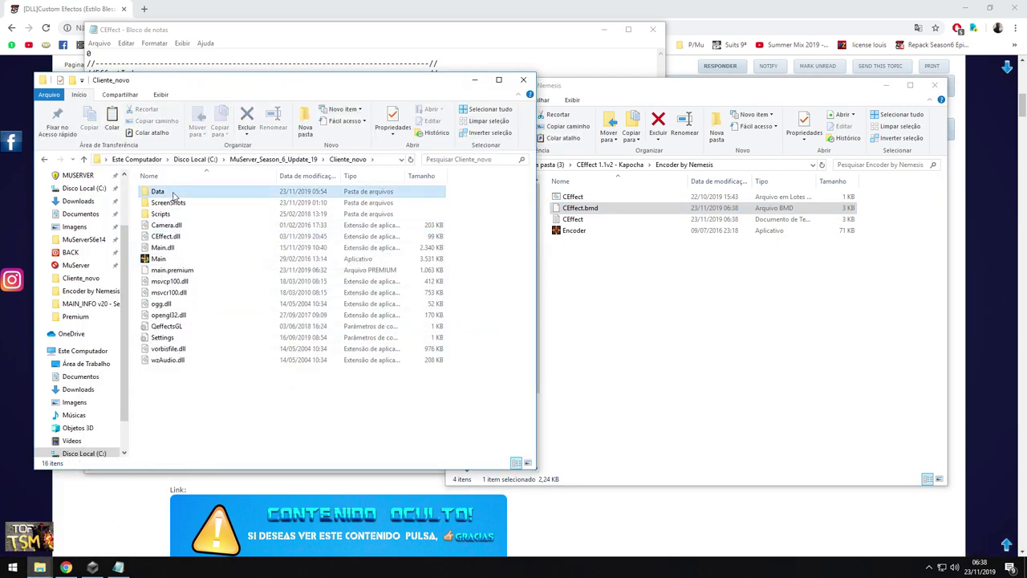
pyautogui.doubleClick(173, 196)
pyautogui.click(574, 209)
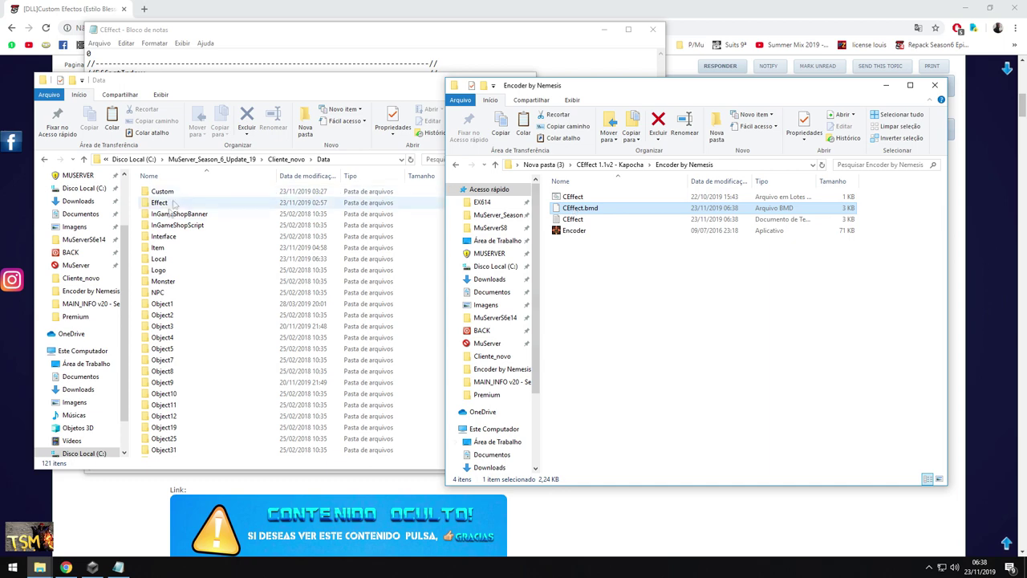
pyautogui.doubleClick(164, 259)
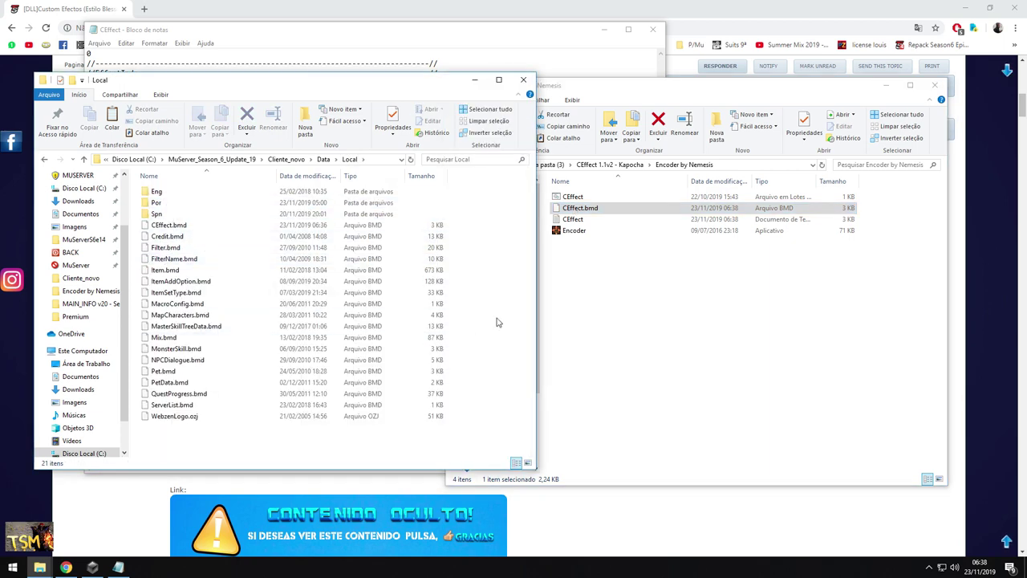
pyautogui.hotkey('ctrl', 'v')
pyautogui.click(481, 265)
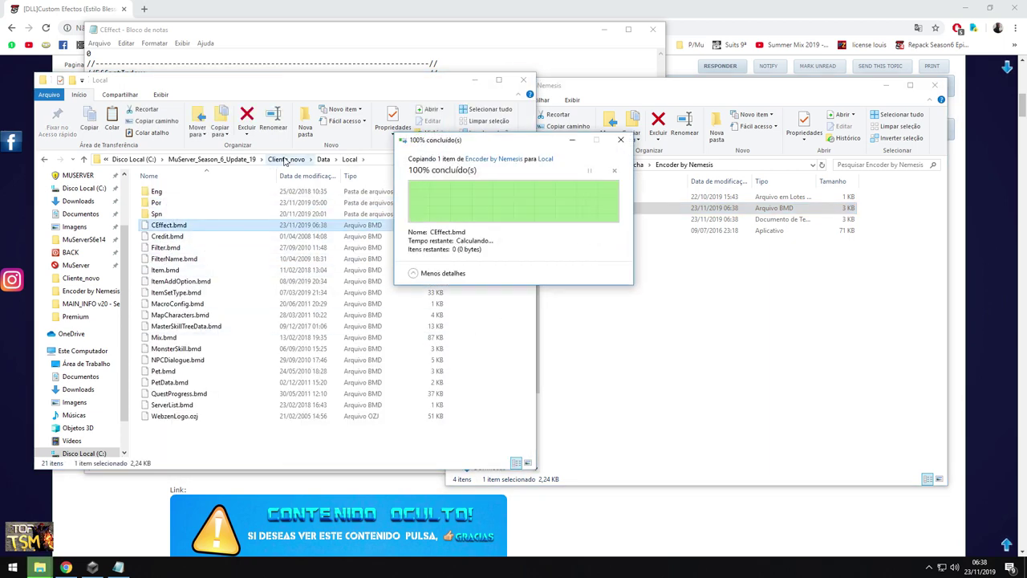
# Go back to Cliente_novo and launch Main
pyautogui.click(285, 160)
pyautogui.click(161, 259)
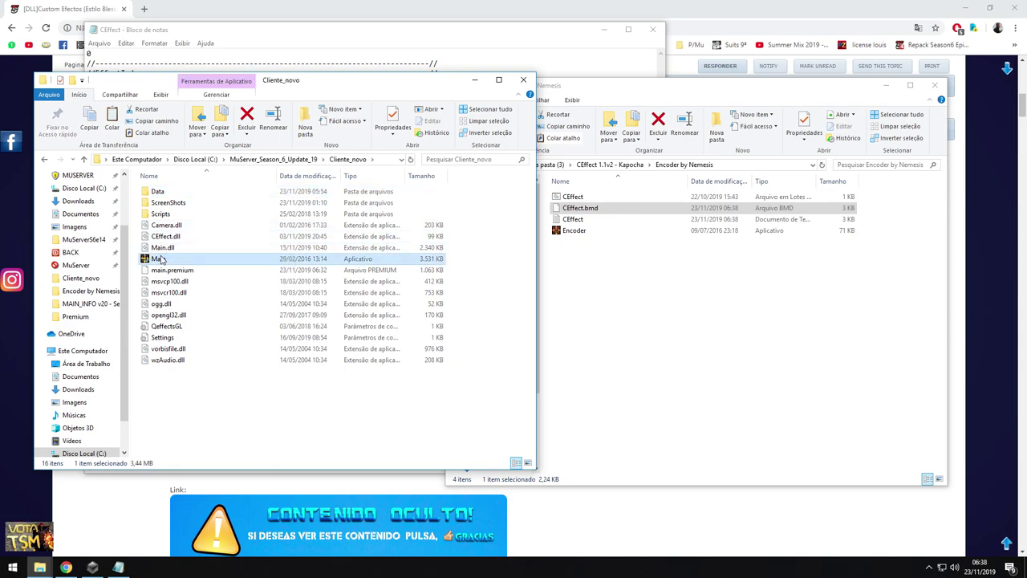
pyautogui.doubleClick(161, 259)
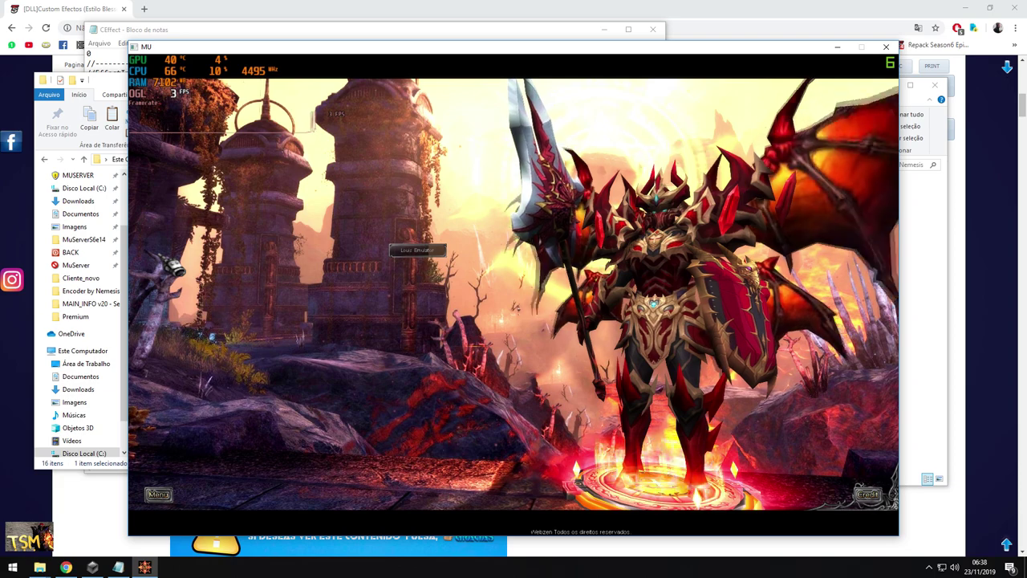
# Choose the server, log in with the account password and view the character's gear
pyautogui.click(418, 250)
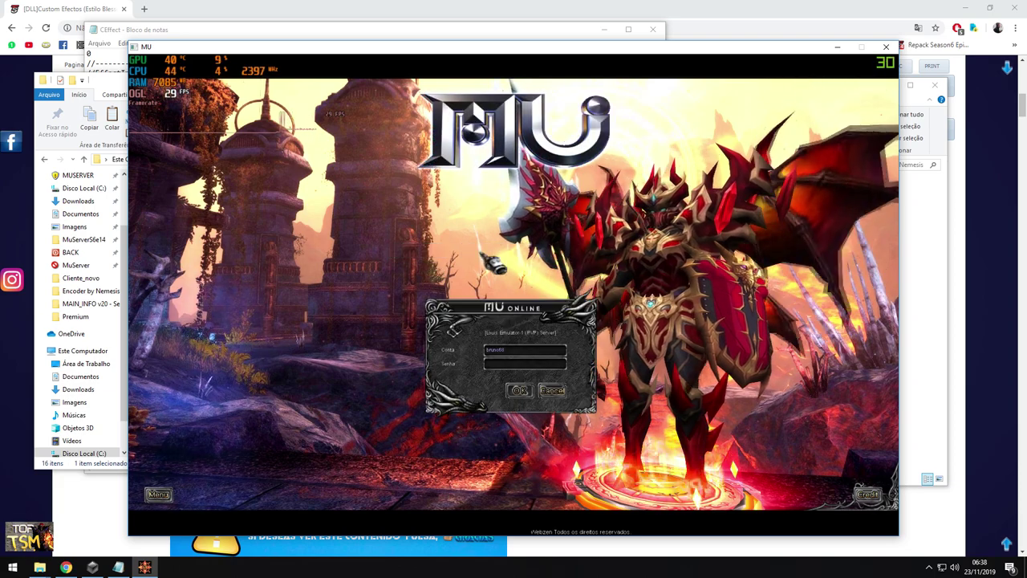
pyautogui.write('123456')
pyautogui.click(518, 390)
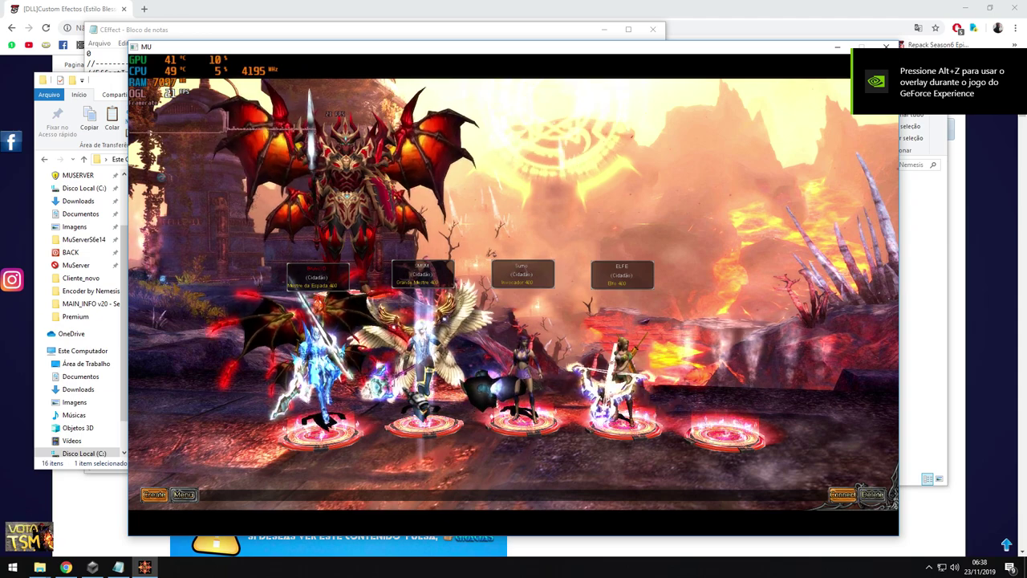
pyautogui.press('Return')
pyautogui.press('v')
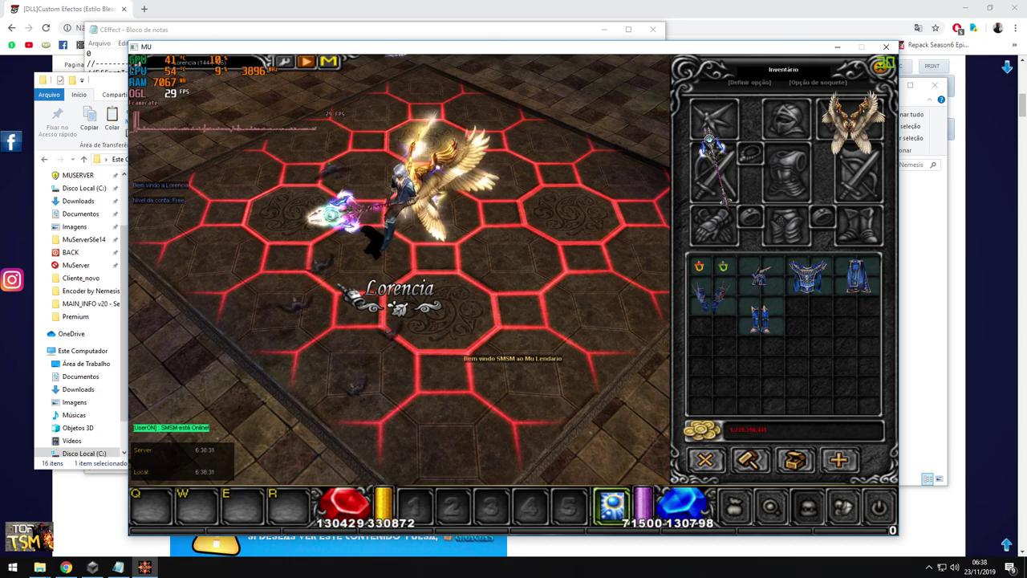
pyautogui.scroll(5, 399, 269)
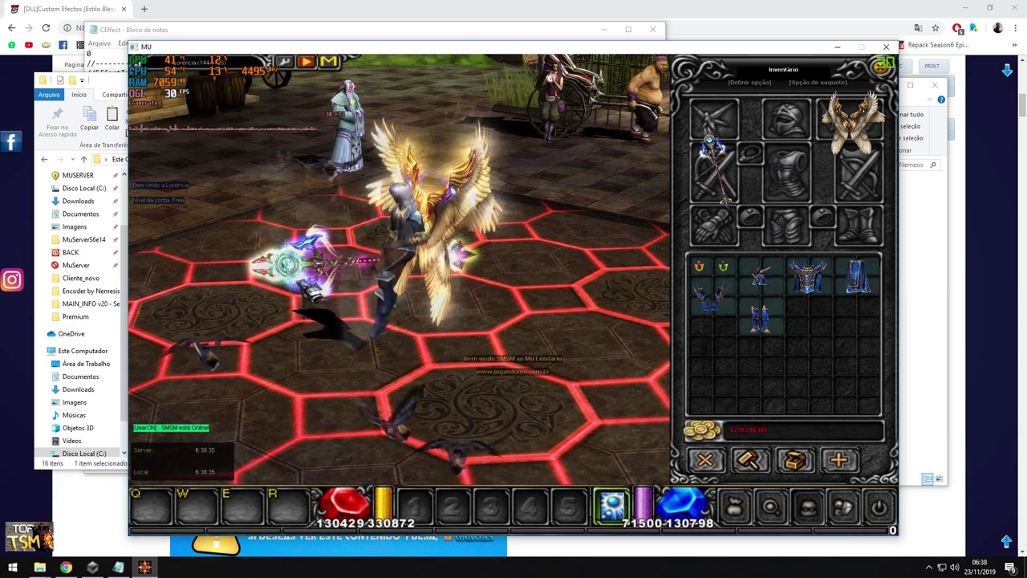
# Return to character selection and enter Lorencia with the summoner
pyautogui.press('Escape')
pyautogui.press('Escape')
pyautogui.click(492, 254)
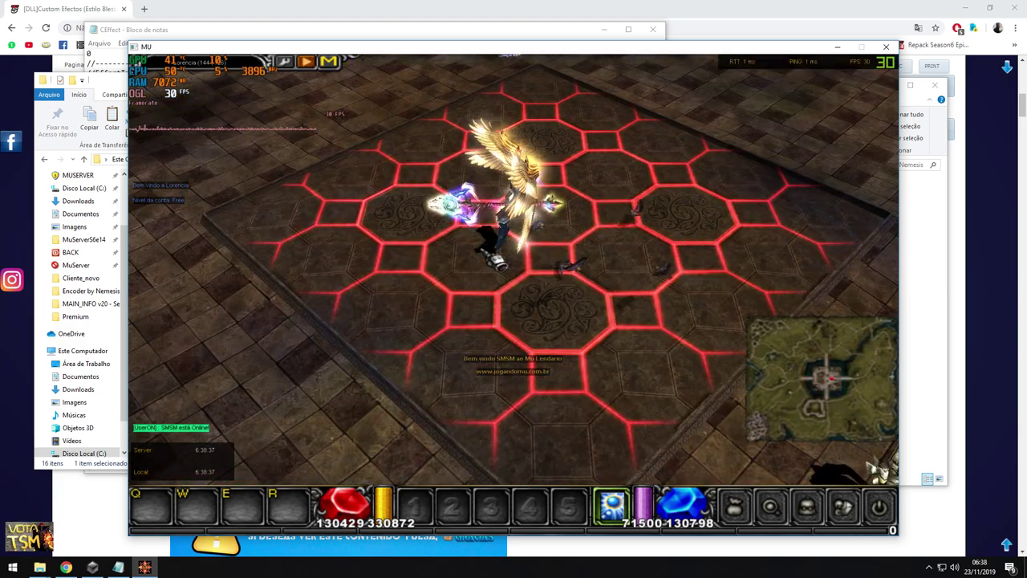
pyautogui.press('Return')
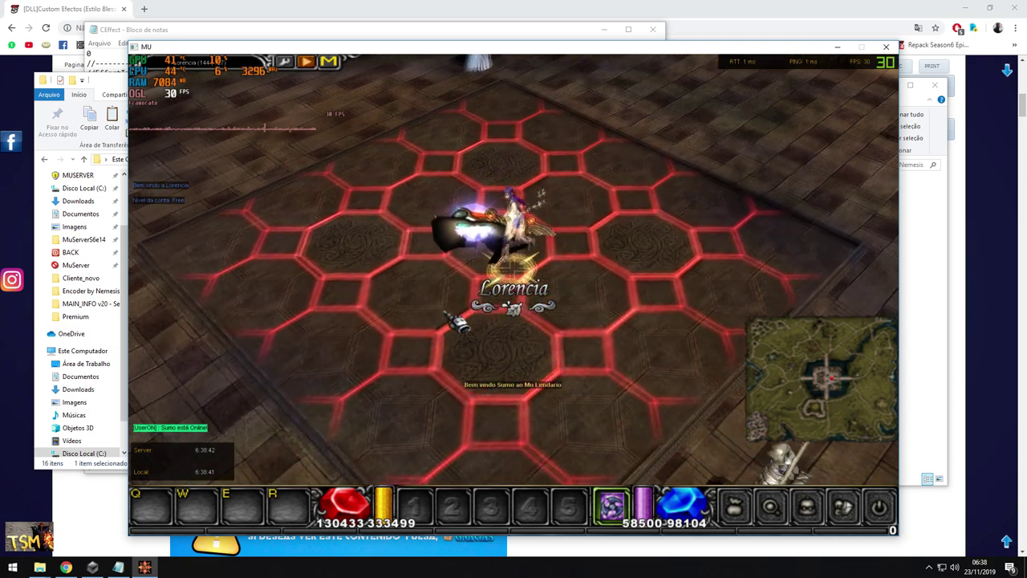
# Close the game and save the CEffect list with the new 5 50 4 row
pyautogui.click(886, 47)
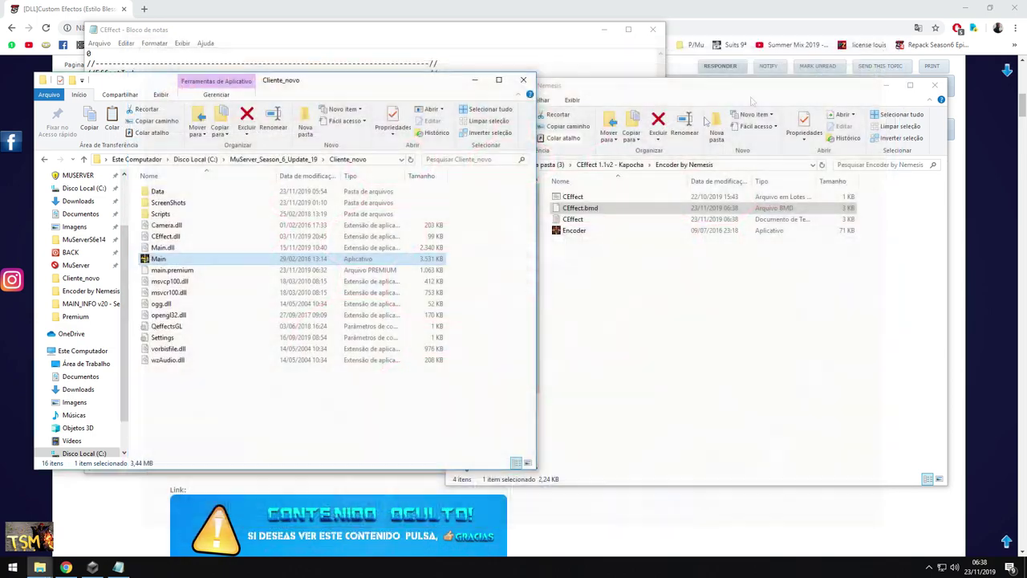
pyautogui.click(280, 50)
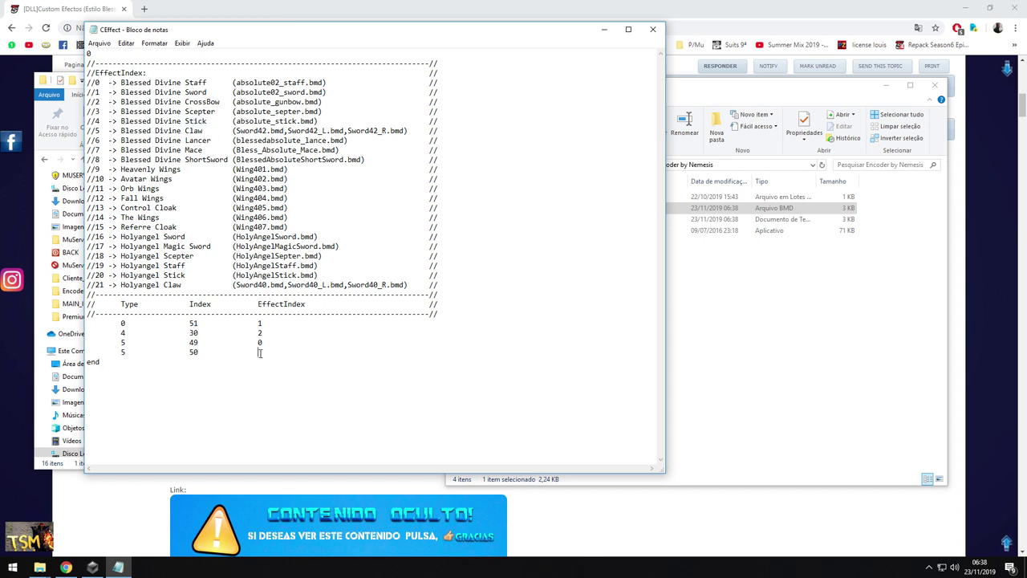
pyautogui.click(99, 44)
pyautogui.click(112, 80)
# Minimize Notepad and select the CEffect encoding batch in Encoder by Nemesis
pyautogui.click(604, 28)
pyautogui.click(582, 257)
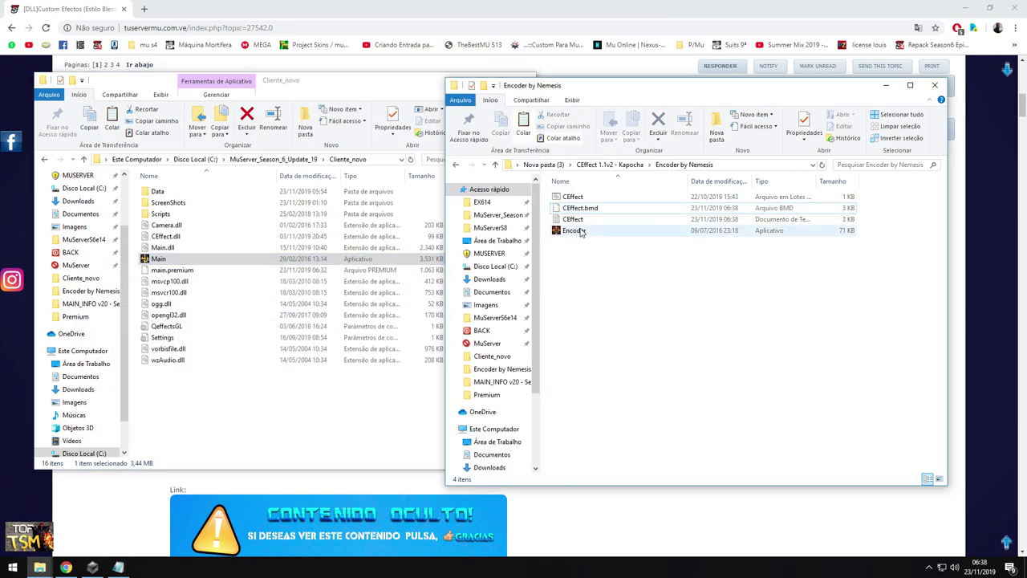
pyautogui.click(575, 199)
# Copy the encoded CEffect.bmd and go to Cliente_novo\Data\Local
pyautogui.rightClick(579, 209)
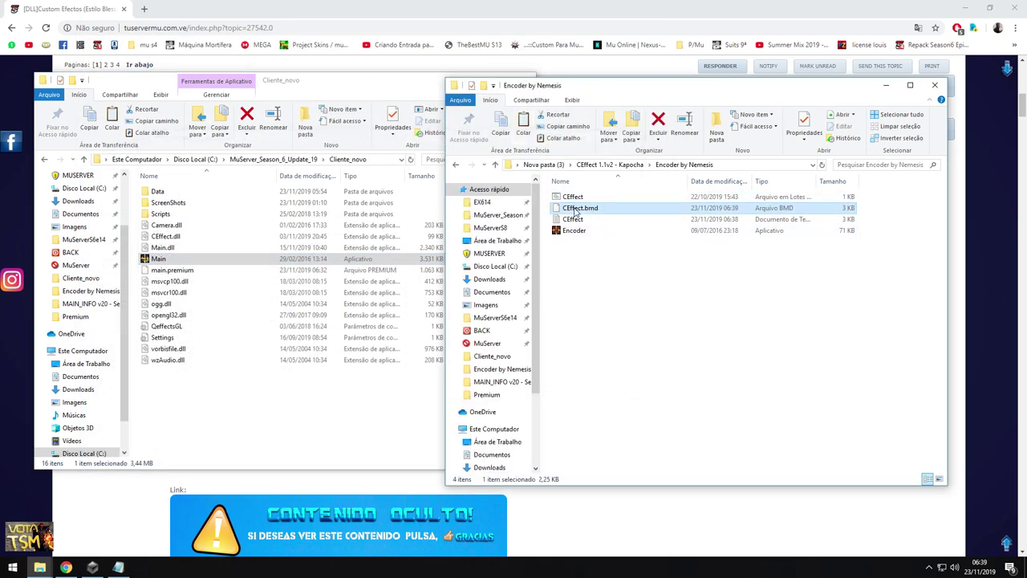
pyautogui.click(594, 383)
pyautogui.click(273, 159)
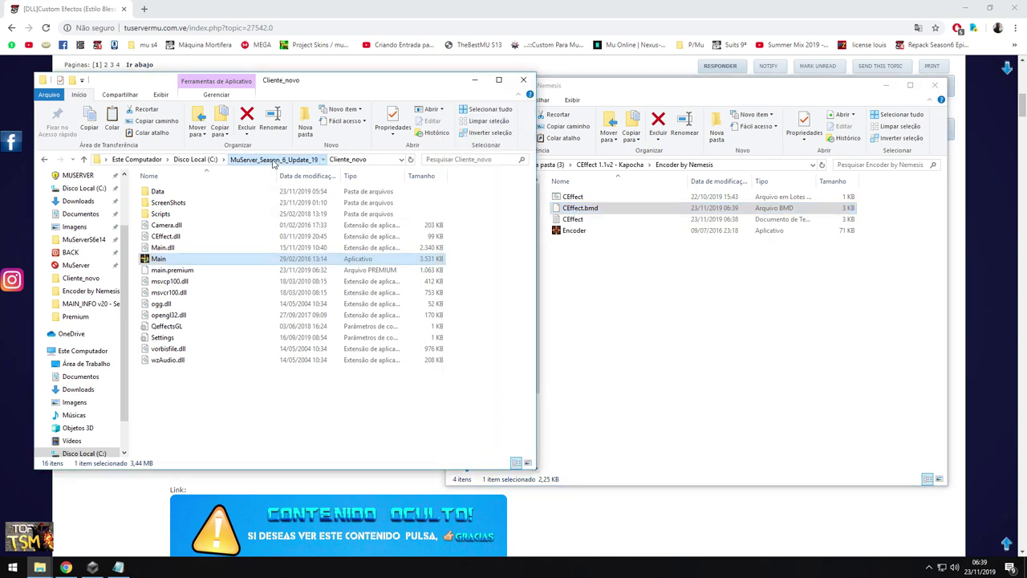
pyautogui.doubleClick(171, 194)
pyautogui.doubleClick(164, 193)
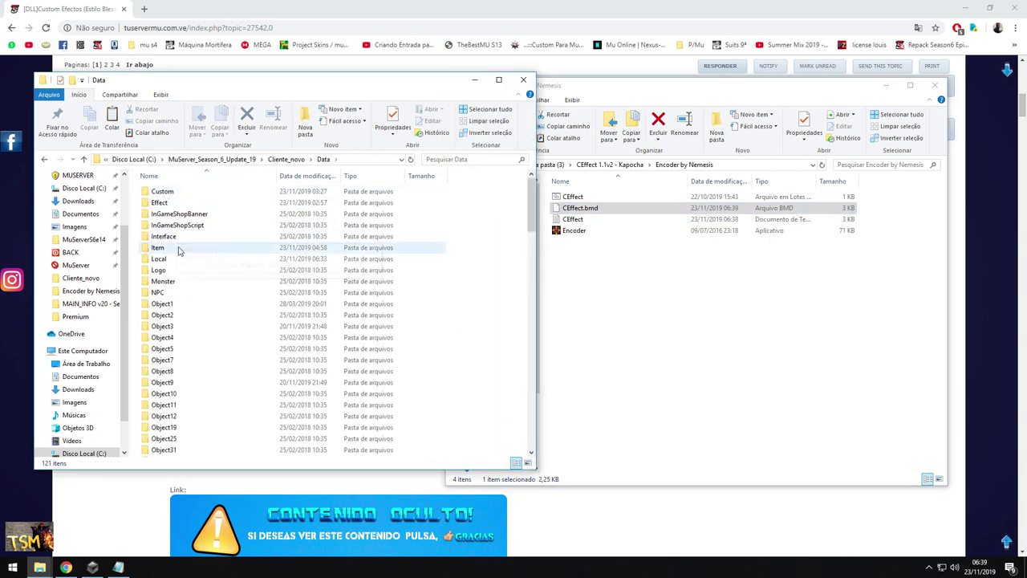
pyautogui.doubleClick(166, 258)
# Paste CEffect.bmd over the existing copy, then launch Main from Cliente_novo
pyautogui.rightClick(486, 283)
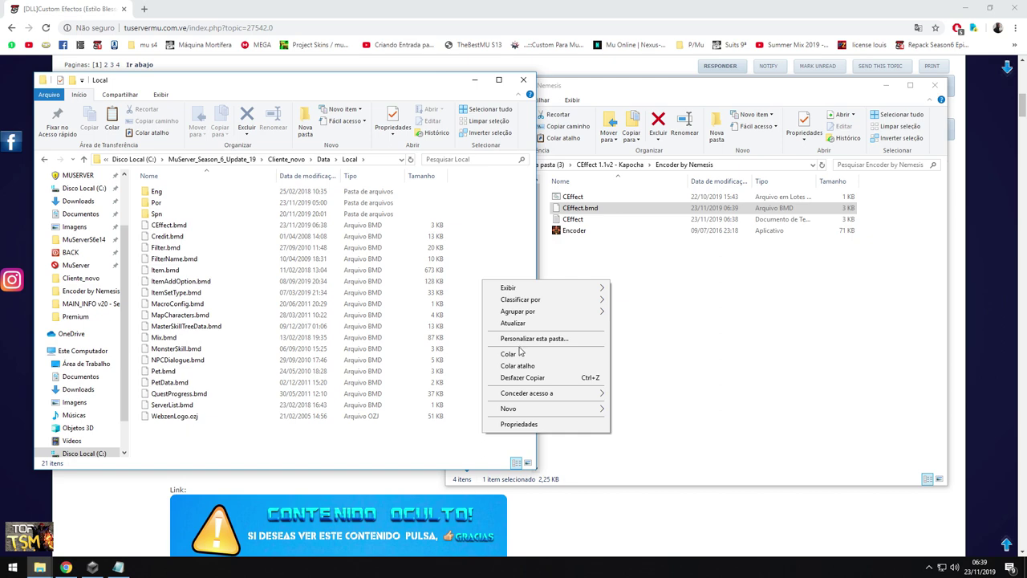
pyautogui.click(518, 356)
pyautogui.click(441, 198)
pyautogui.click(286, 159)
pyautogui.doubleClick(172, 259)
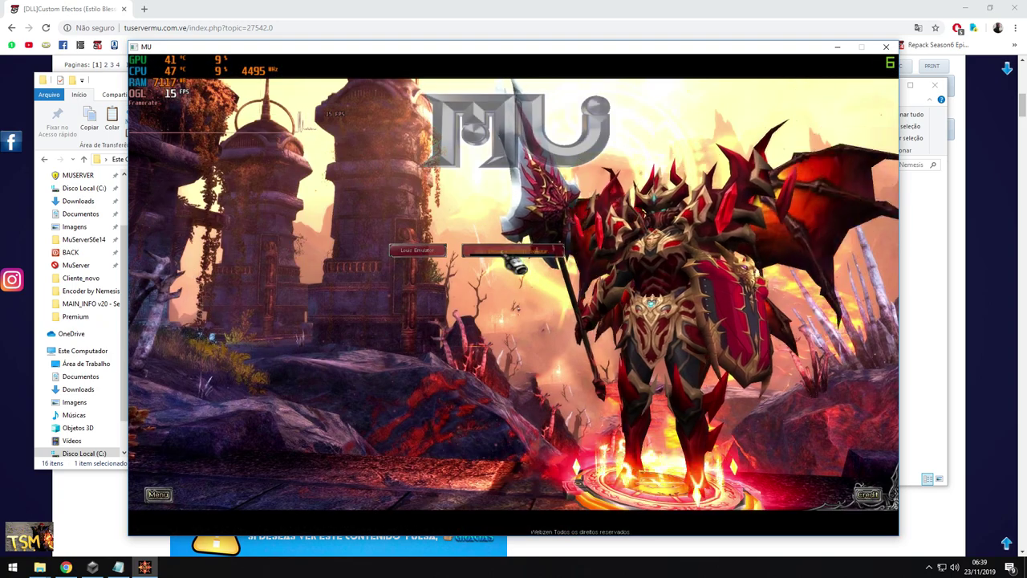
# Log in with the account password, enter the game and equip a weapon to check its glow
pyautogui.write('****')
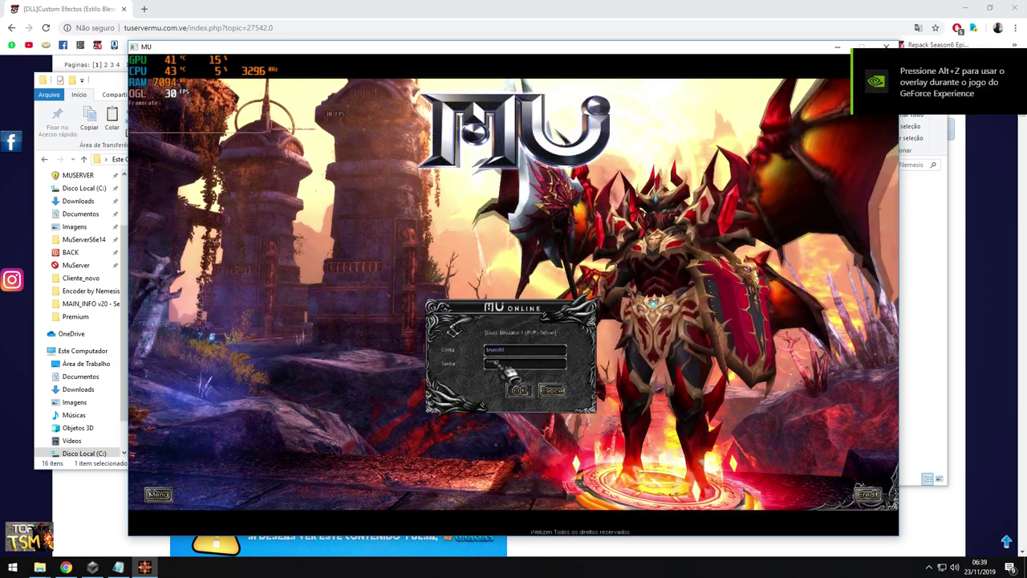
pyautogui.press('Return')
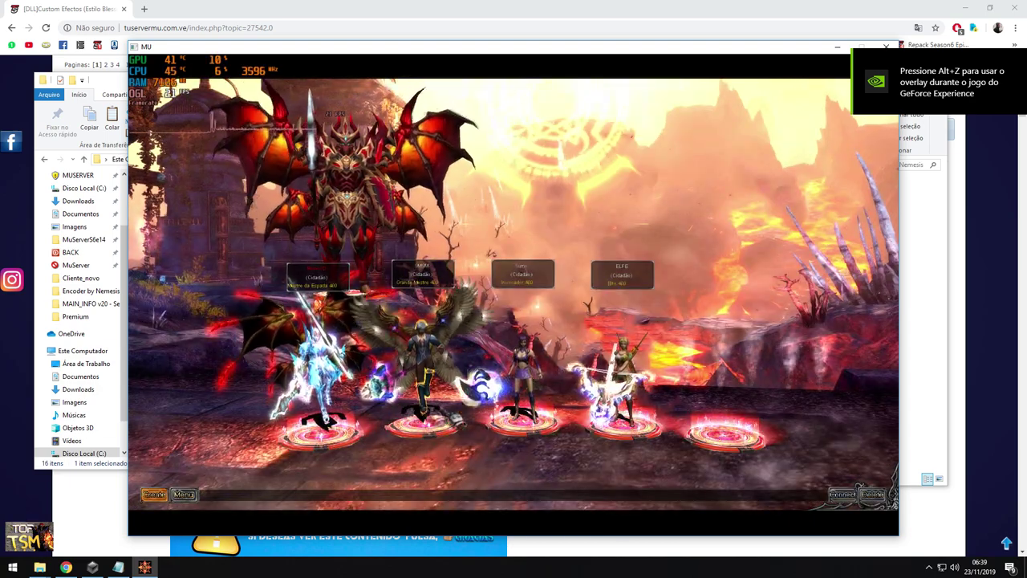
pyautogui.press('Return')
pyautogui.press('v')
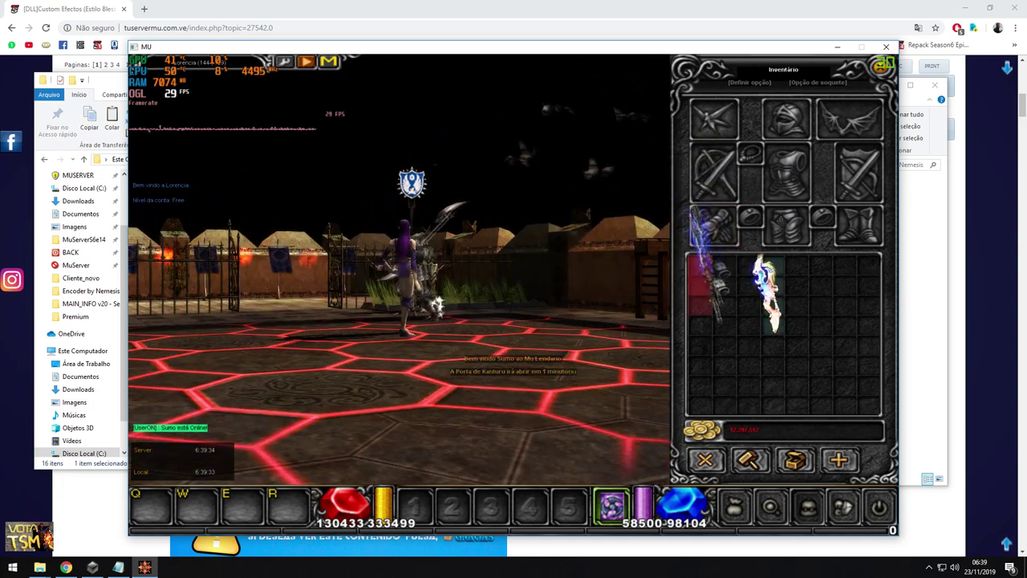
pyautogui.rightClick(767, 297)
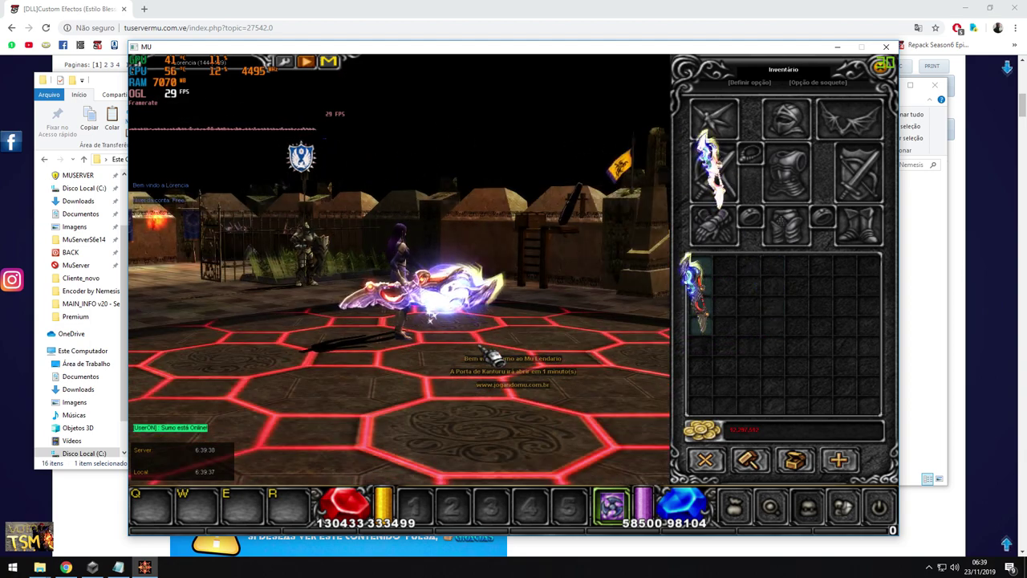
pyautogui.press('Escape')
# On another character, spawn item 12 186 with /make 12 186, then close the game
pyautogui.press('Tab')
pyautogui.press('Escape')
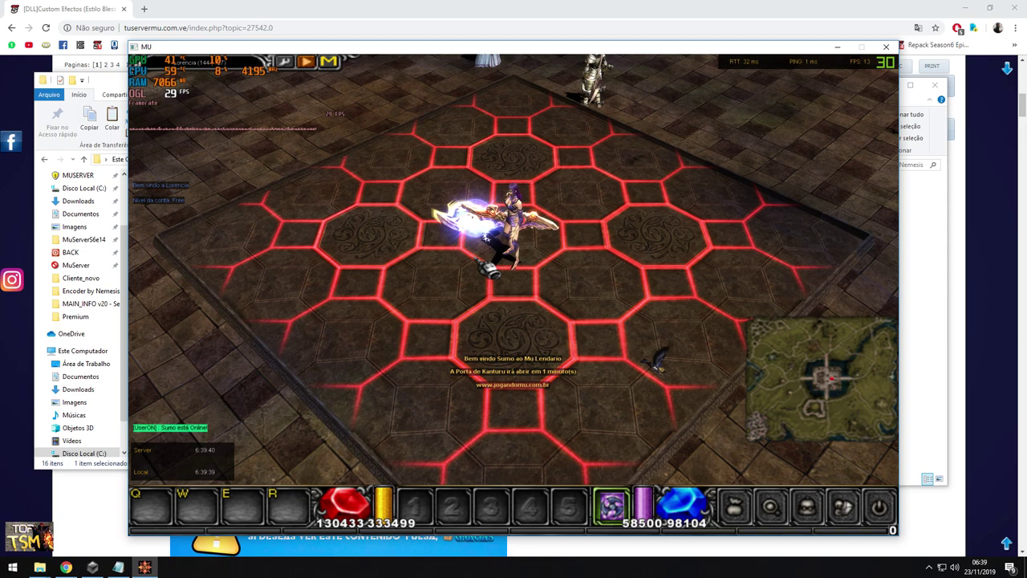
pyautogui.press('Return')
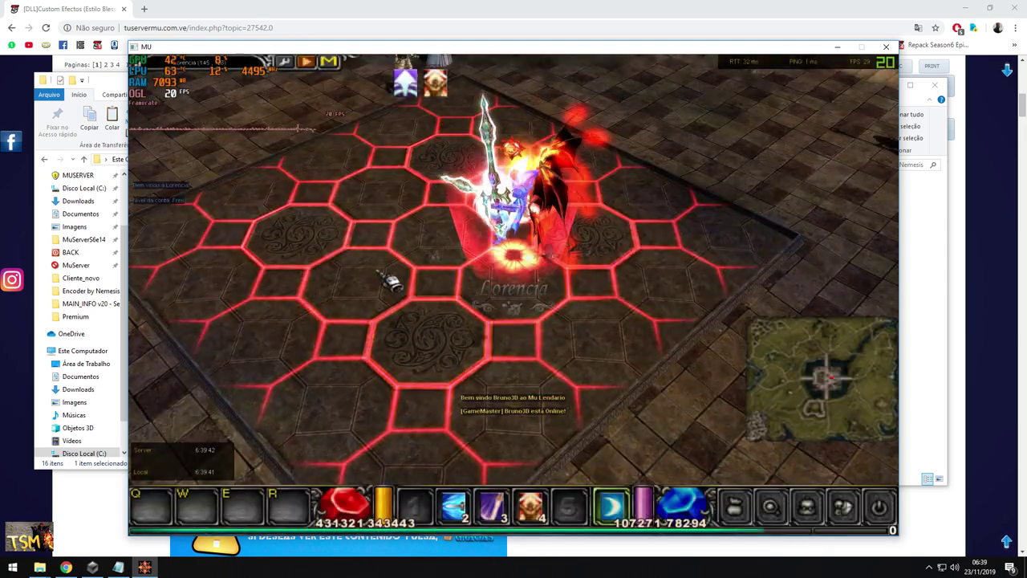
pyautogui.press('i')
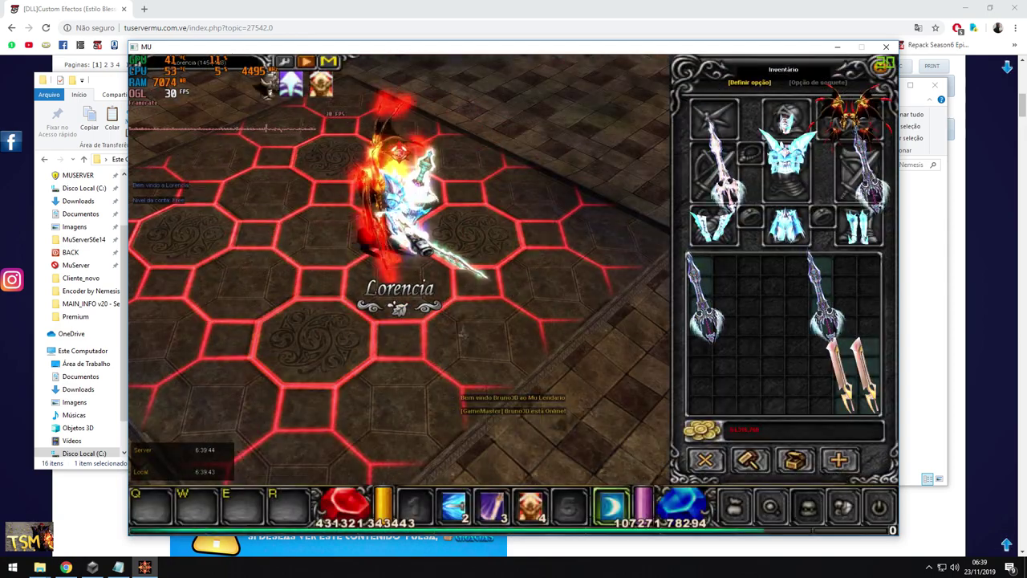
pyautogui.press('Return')
pyautogui.write('/make 12 186')
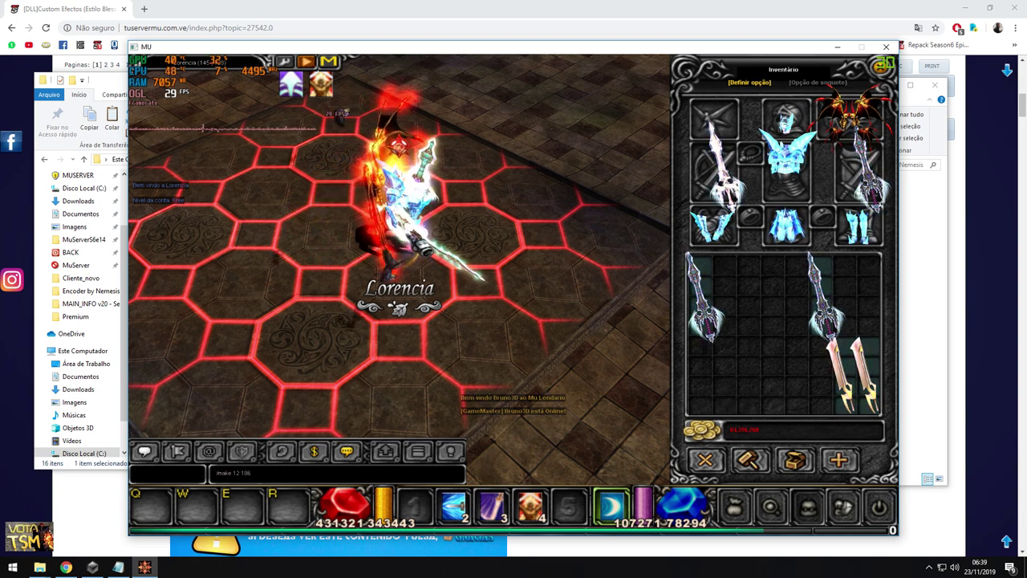
pyautogui.press('Return')
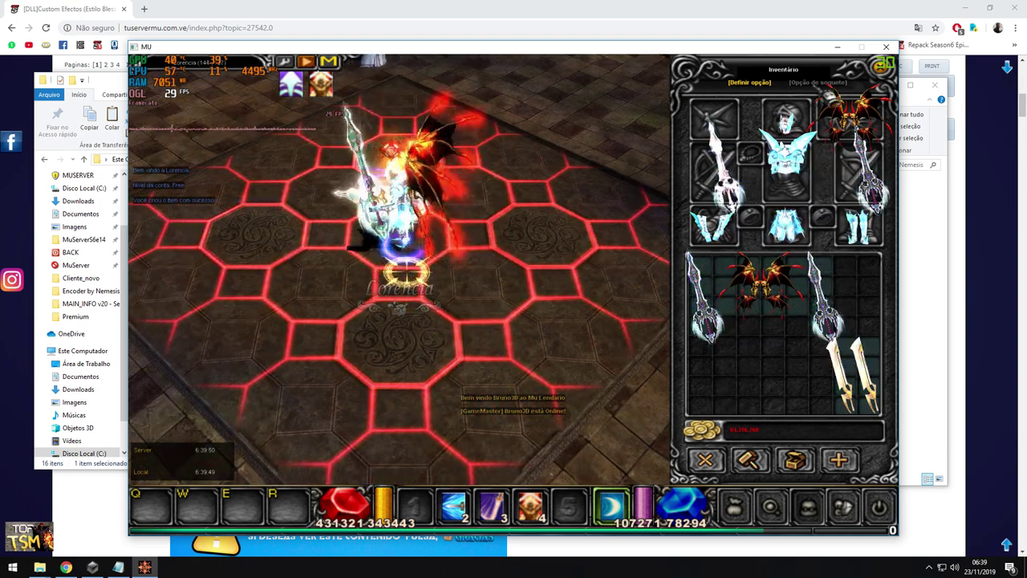
pyautogui.hotkey('alt', 'F4')
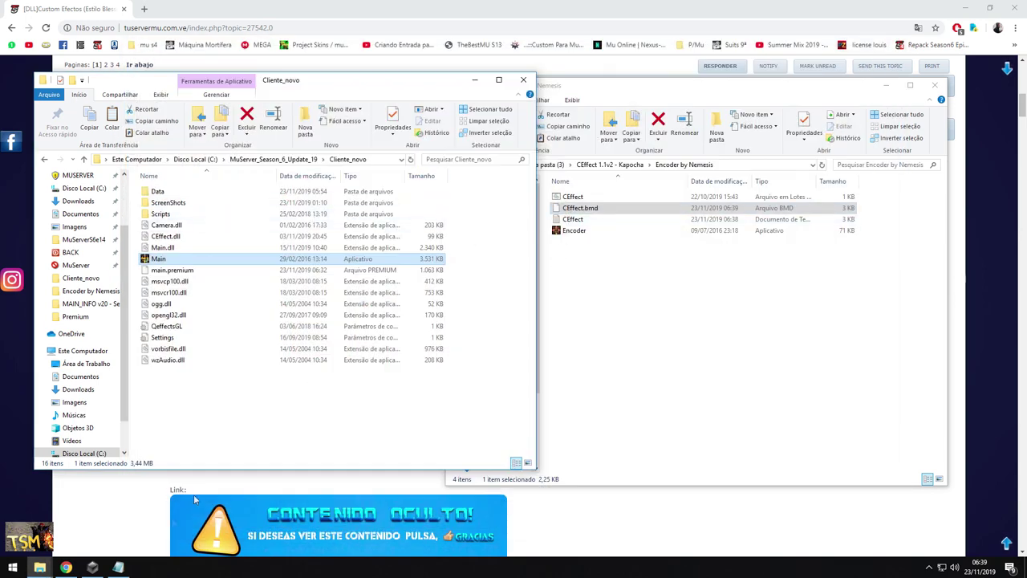
pyautogui.hotkey('alt', 'Tab')
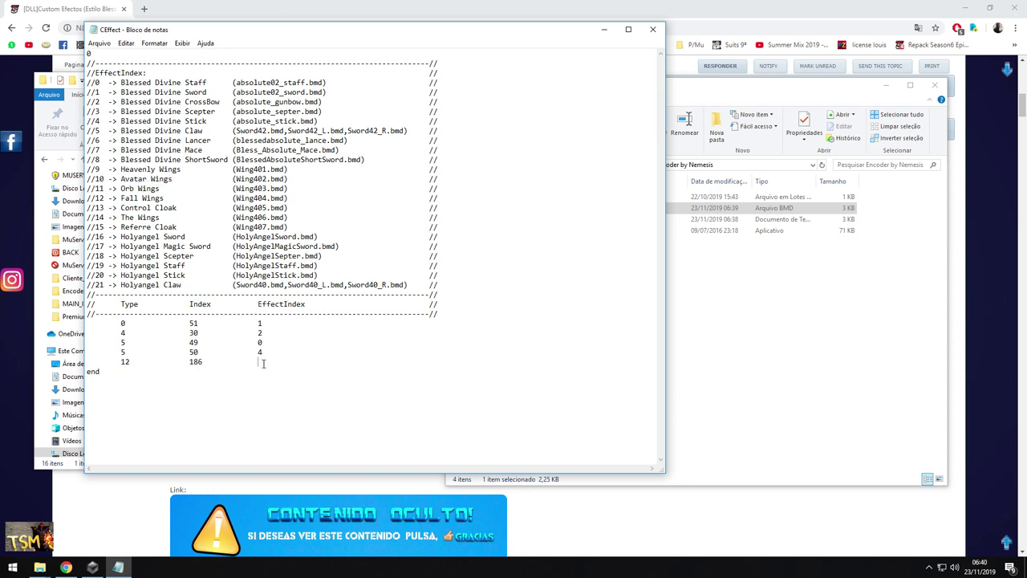
# Save the CEffect list with the 12 186 10 entry and select CEffect.bmd in Encoder by Nemesis
pyautogui.click(101, 43)
pyautogui.click(101, 85)
pyautogui.click(723, 279)
pyautogui.click(573, 198)
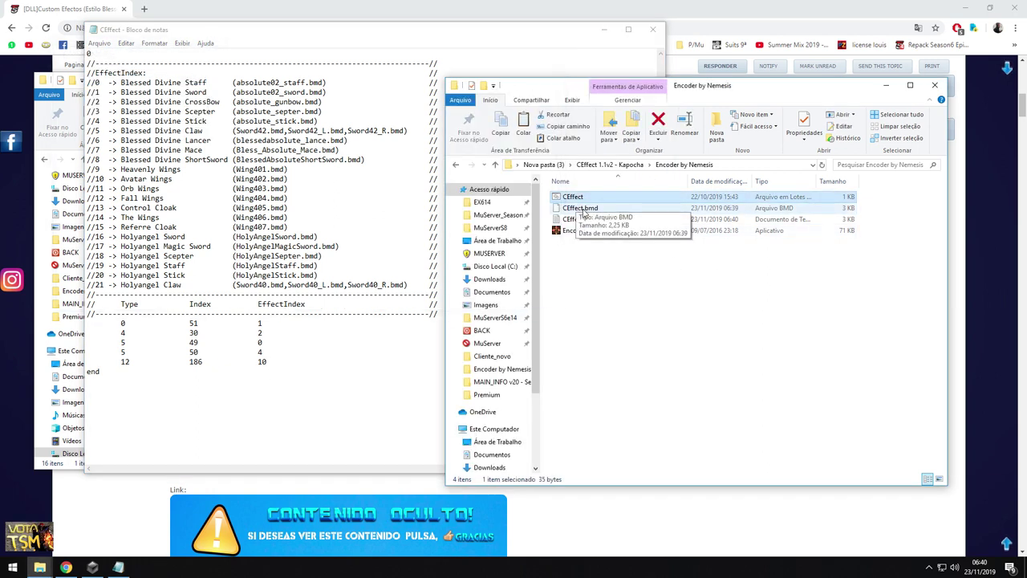
pyautogui.click(589, 210)
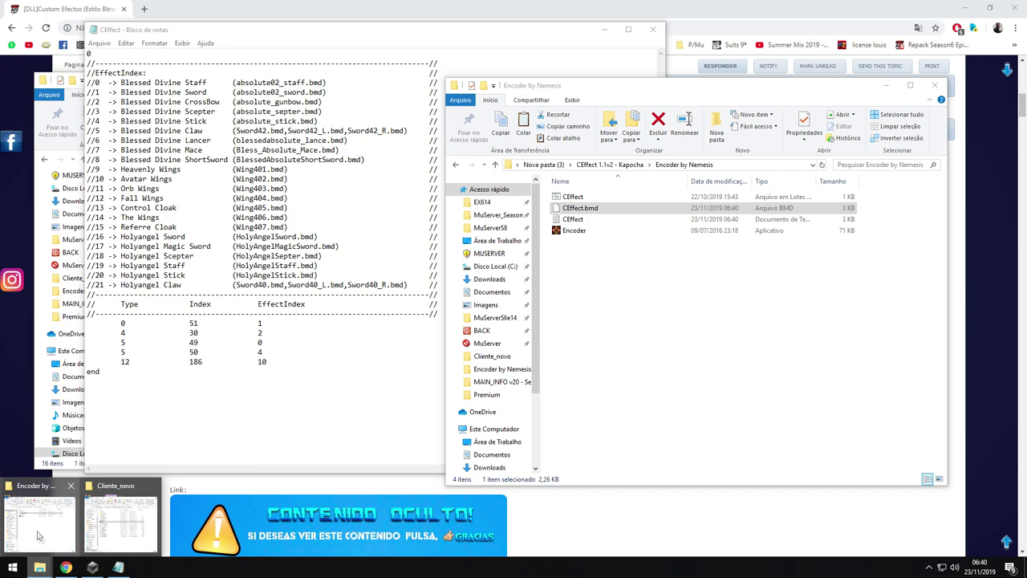
# Paste the five-entry CEffect.bmd into Cliente_novo\Data\Local, replacing the old file
pyautogui.click(40, 509)
pyautogui.doubleClick(157, 191)
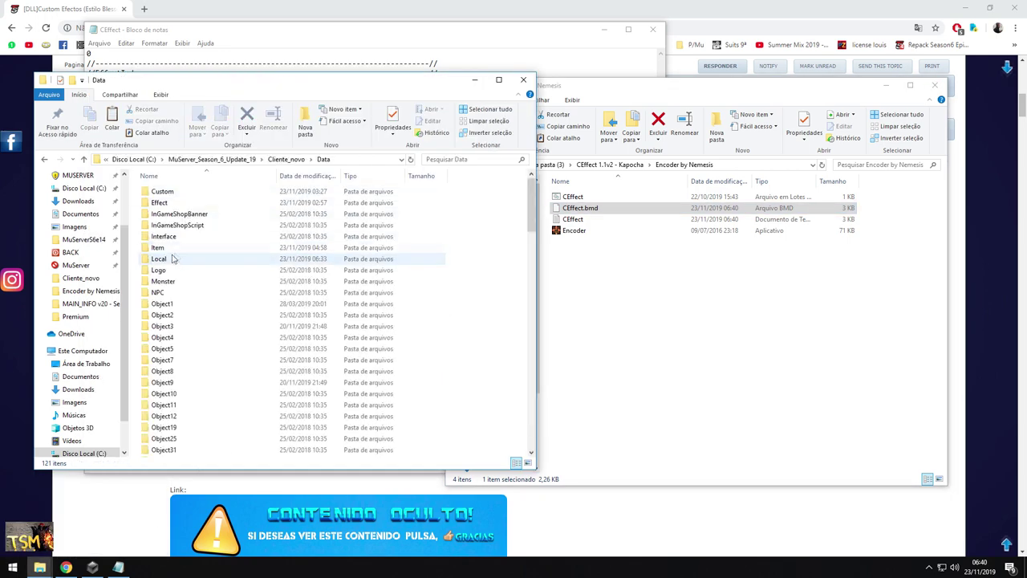
pyautogui.doubleClick(165, 258)
pyautogui.hotkey('ctrl', 'v')
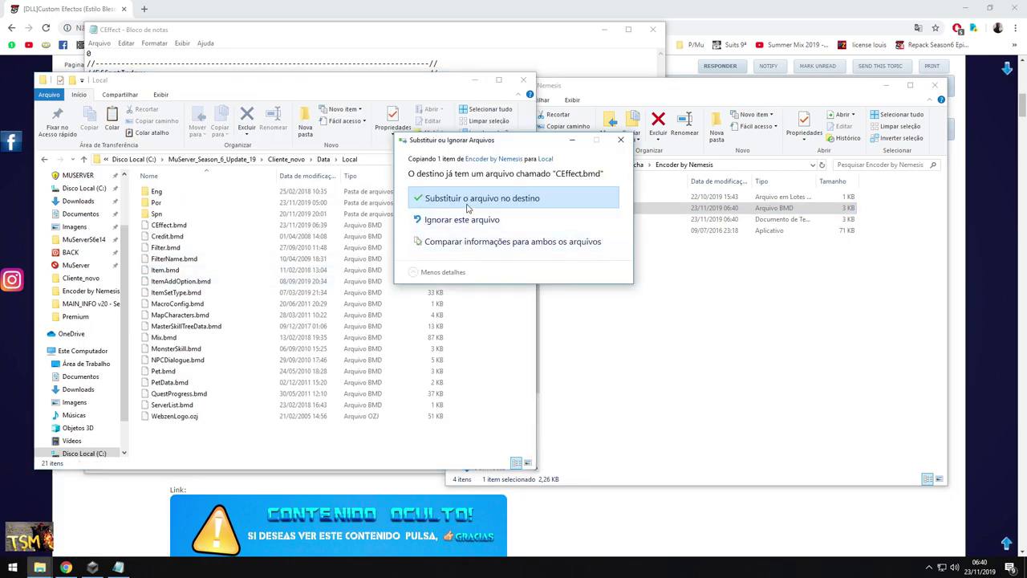
pyautogui.click(530, 328)
# Return to Cliente_novo and launch Main
pyautogui.press('BackSpace')
pyautogui.press('BackSpace')
pyautogui.click(160, 259)
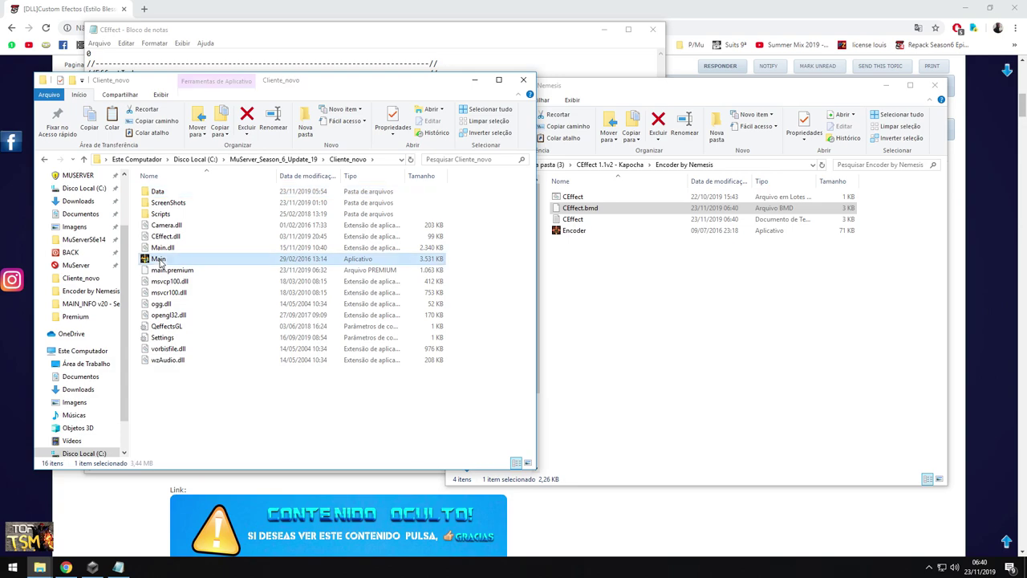
pyautogui.doubleClick(160, 261)
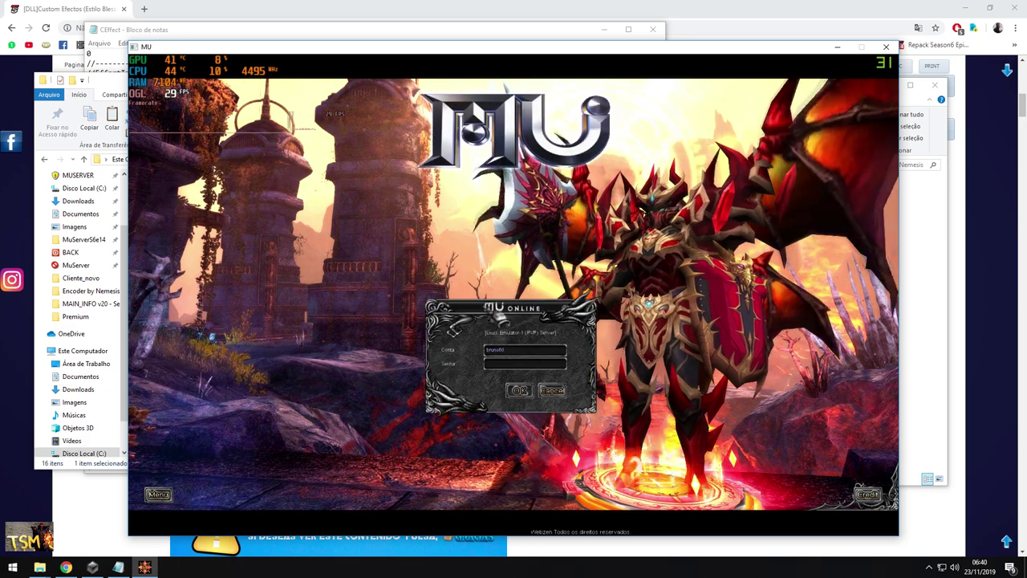
# Log in and take the character's pants and armor off into the inventory
pyautogui.click(520, 391)
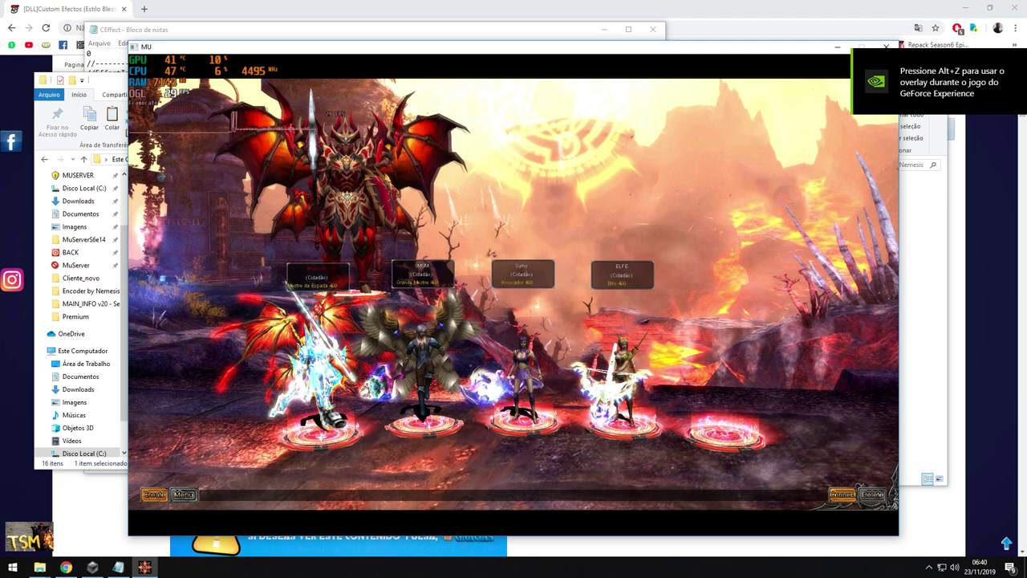
pyautogui.press('Return')
pyautogui.press('i')
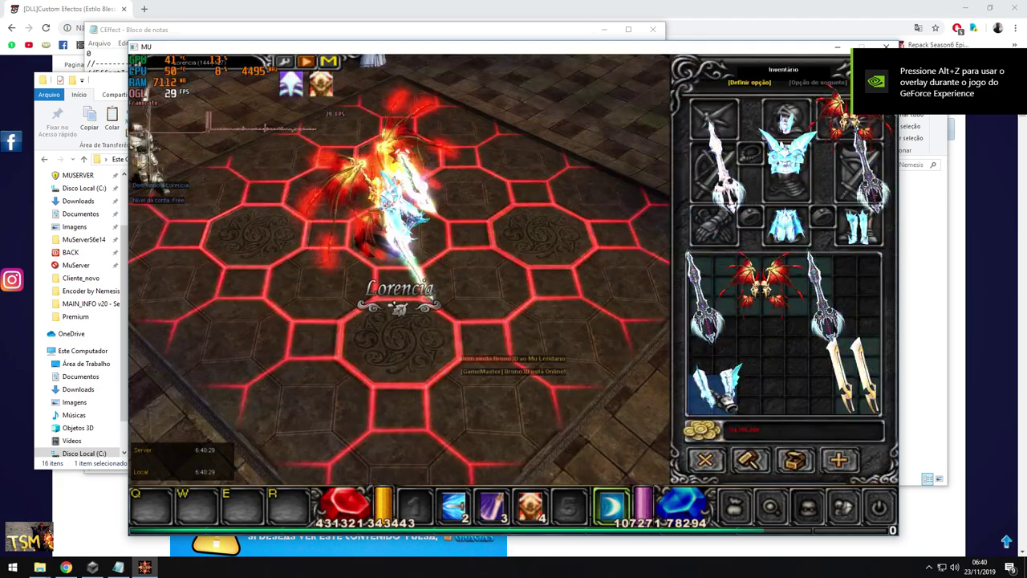
pyautogui.click(786, 225)
pyautogui.click(759, 393)
pyautogui.click(786, 161)
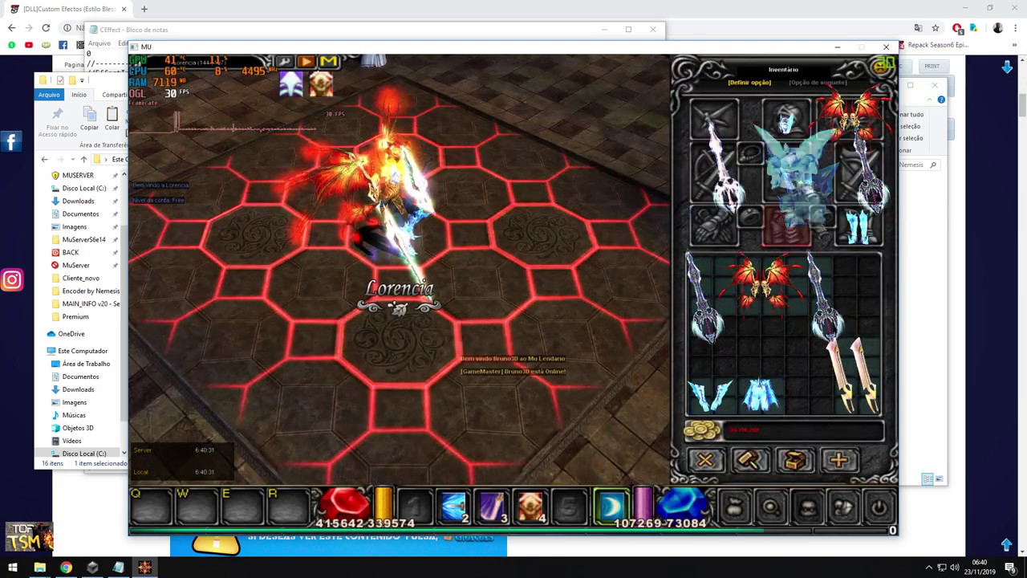
pyautogui.click(812, 377)
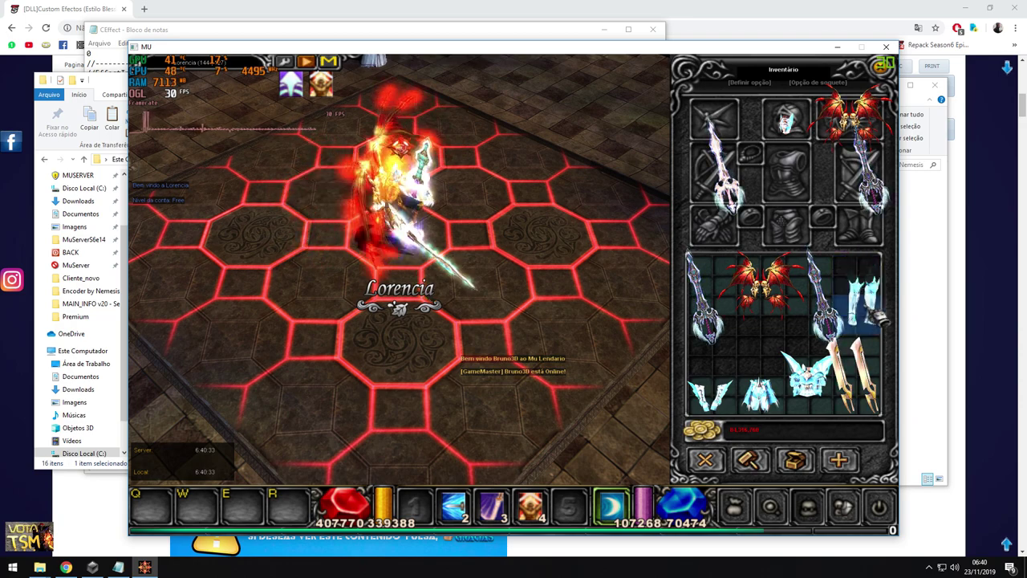
pyautogui.press('i')
# Zoom and orbit the camera around the character to inspect the red wing glow
pyautogui.press('Tab')
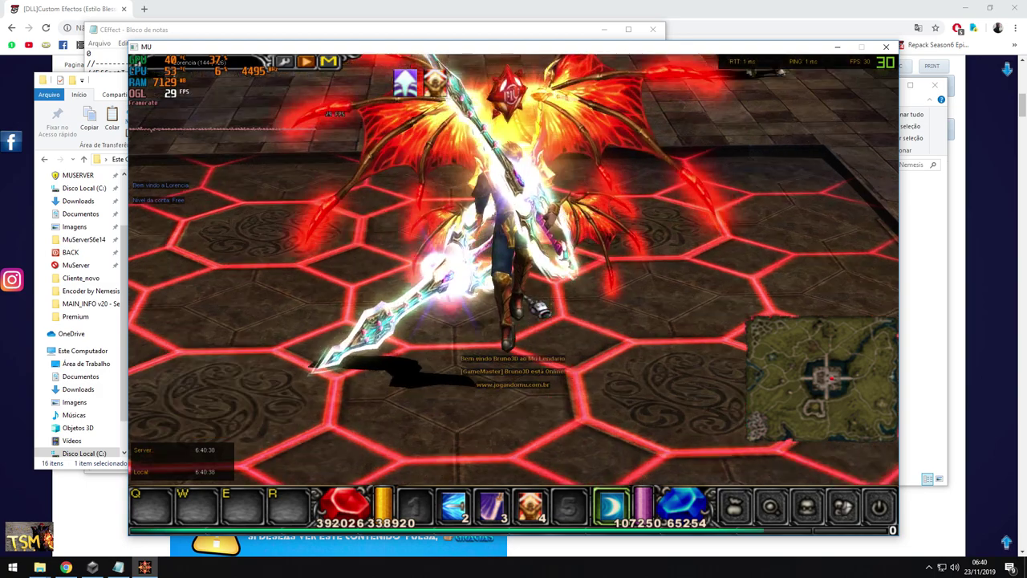
pyautogui.scroll(3, 536, 307)
pyautogui.moveTo(541, 305); pyautogui.dragTo(477, 322)
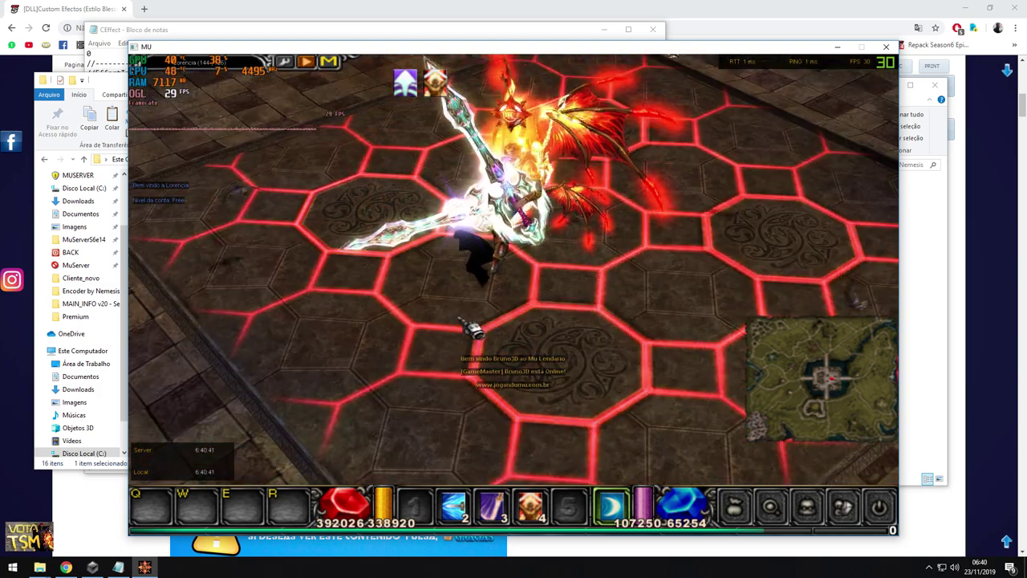
pyautogui.scroll(-2, 470, 328)
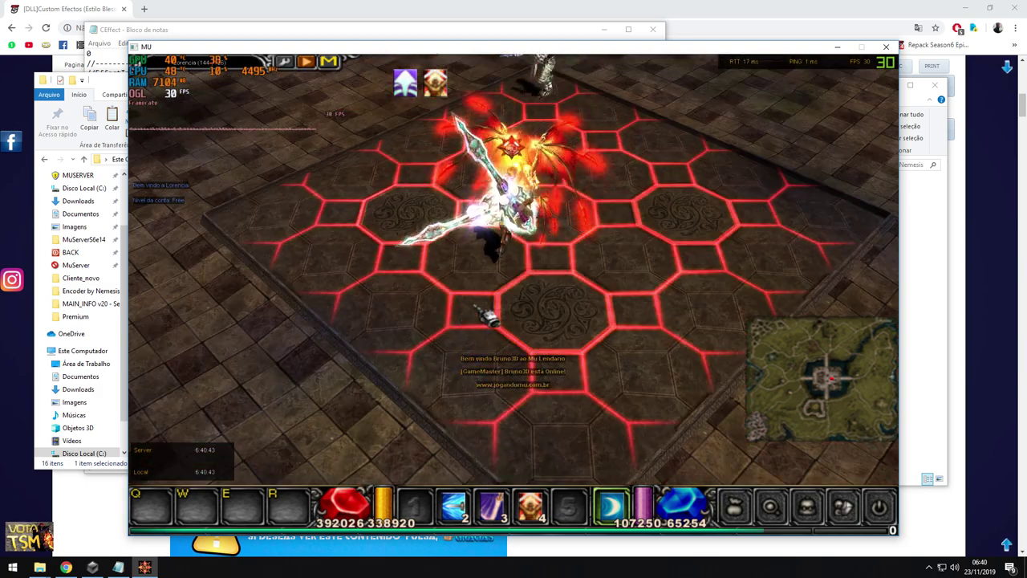
pyautogui.moveTo(470, 328); pyautogui.dragTo(450, 331)
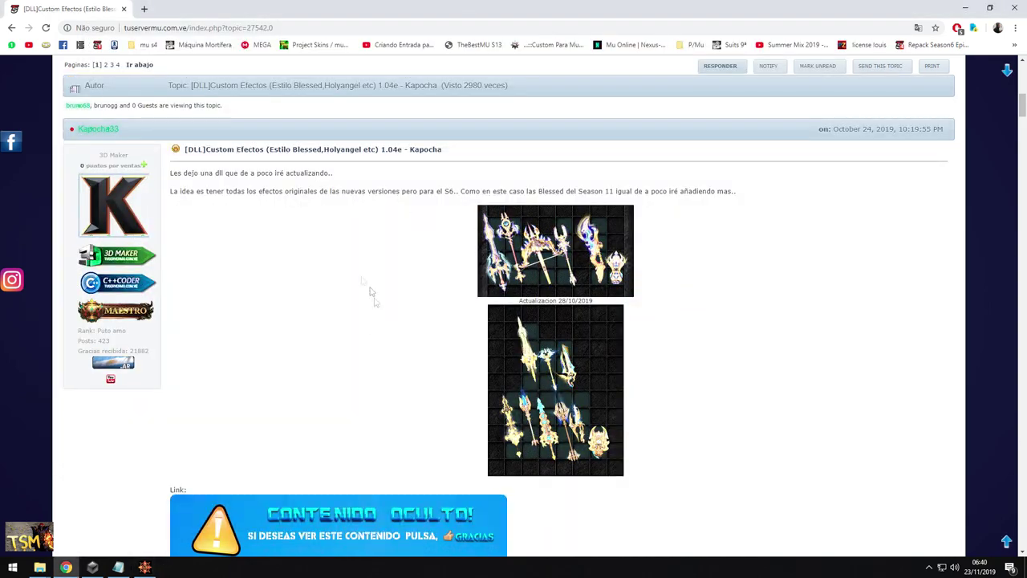
# Open MainInfo in Tools\MAIN_INFO v20 - Season 6 to confirm it loads CEffect.dll, then close it
pyautogui.moveTo(40, 567)
pyautogui.click(38, 514)
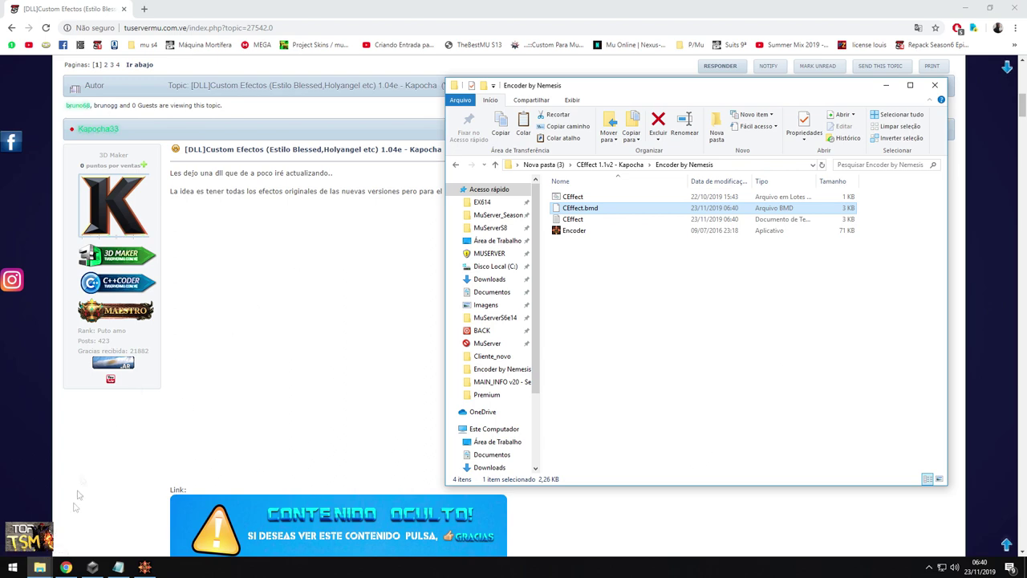
pyautogui.click(120, 518)
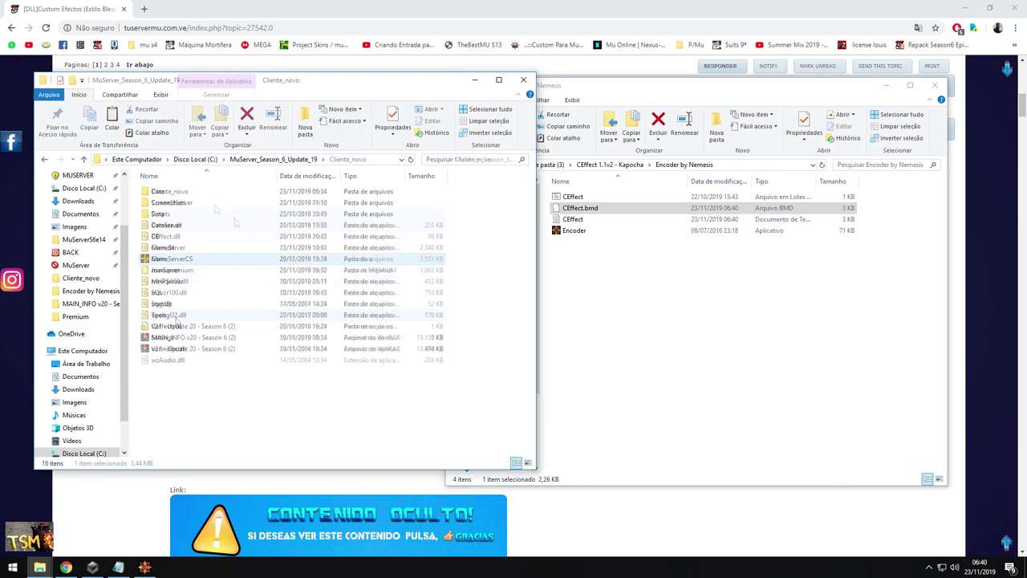
pyautogui.doubleClick(170, 316)
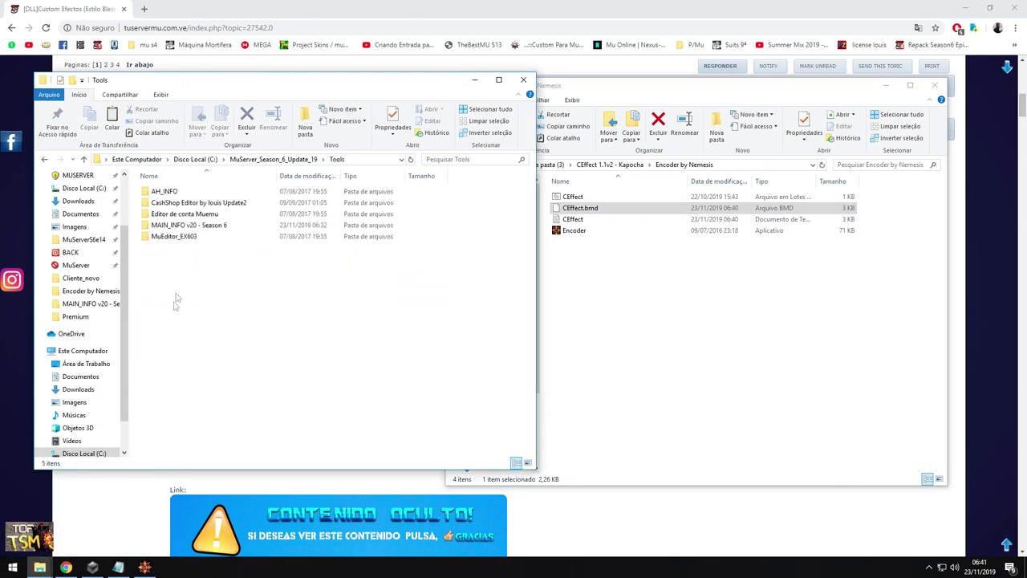
pyautogui.doubleClick(183, 229)
pyautogui.scroll(-3, 220, 305)
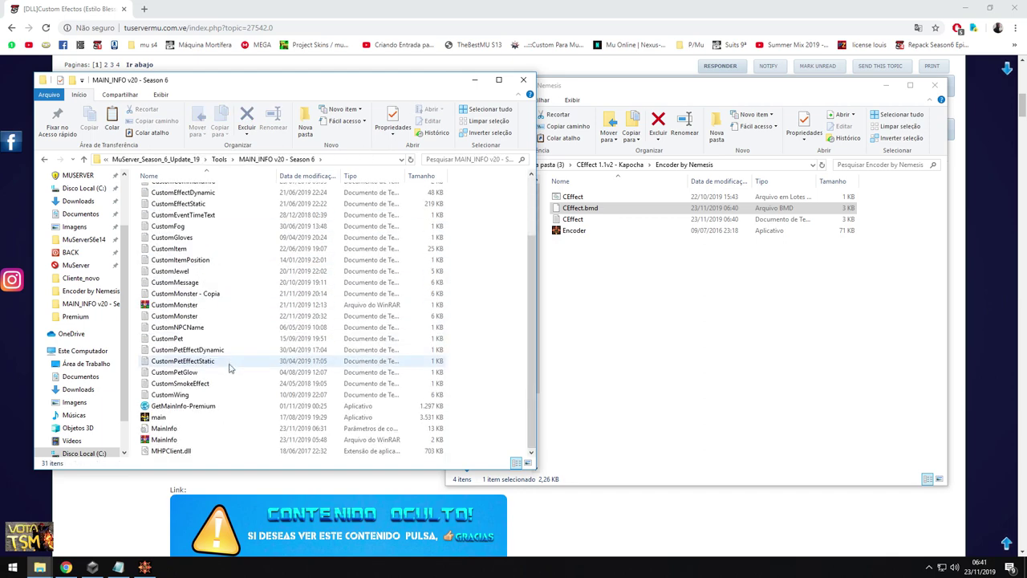
pyautogui.doubleClick(173, 427)
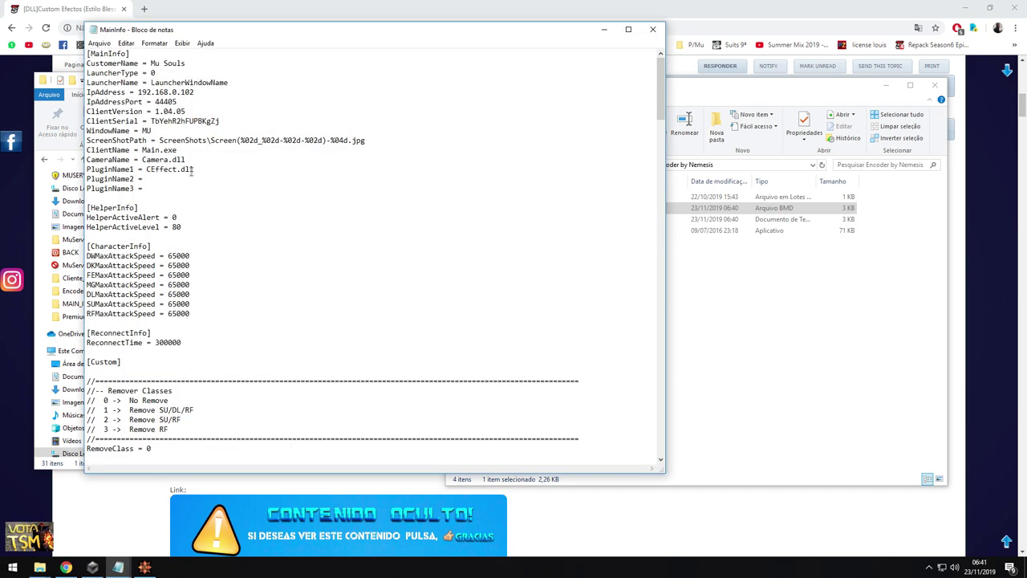
pyautogui.click(653, 28)
# Run GetMainInfo-Premium to build a new main.premium
pyautogui.click(580, 296)
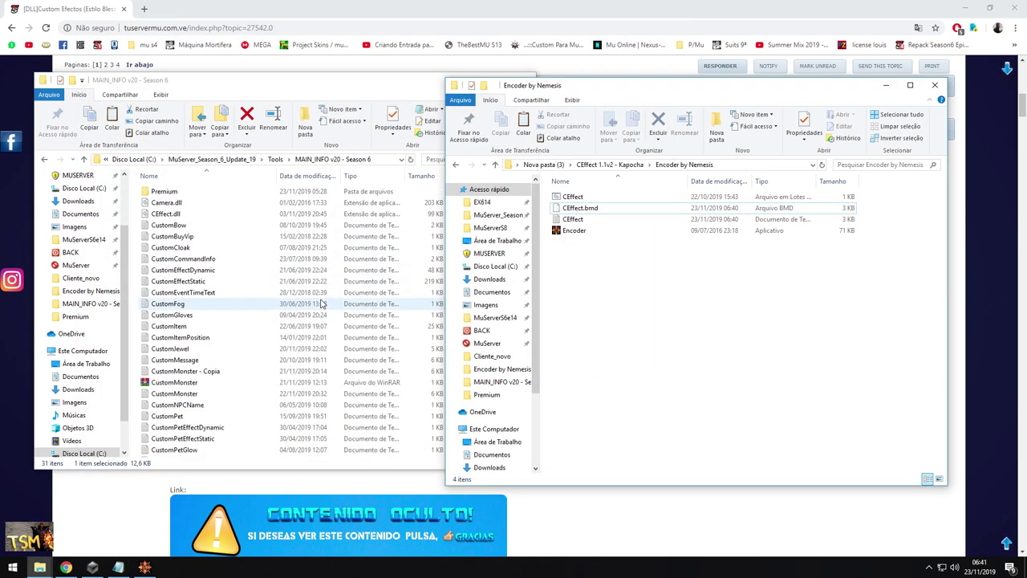
pyautogui.click(181, 247)
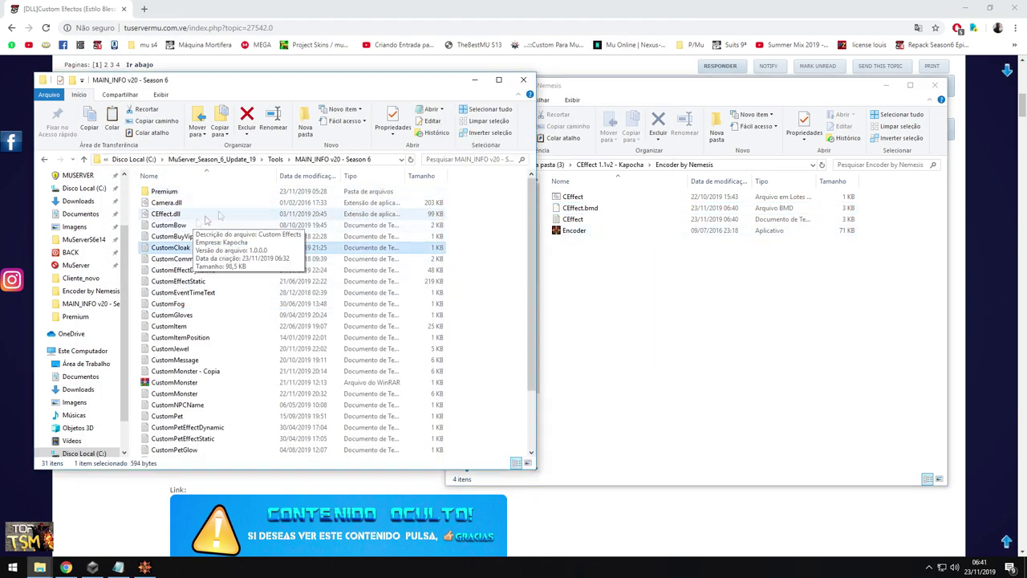
pyautogui.scroll(-3, 232, 240)
pyautogui.doubleClick(188, 405)
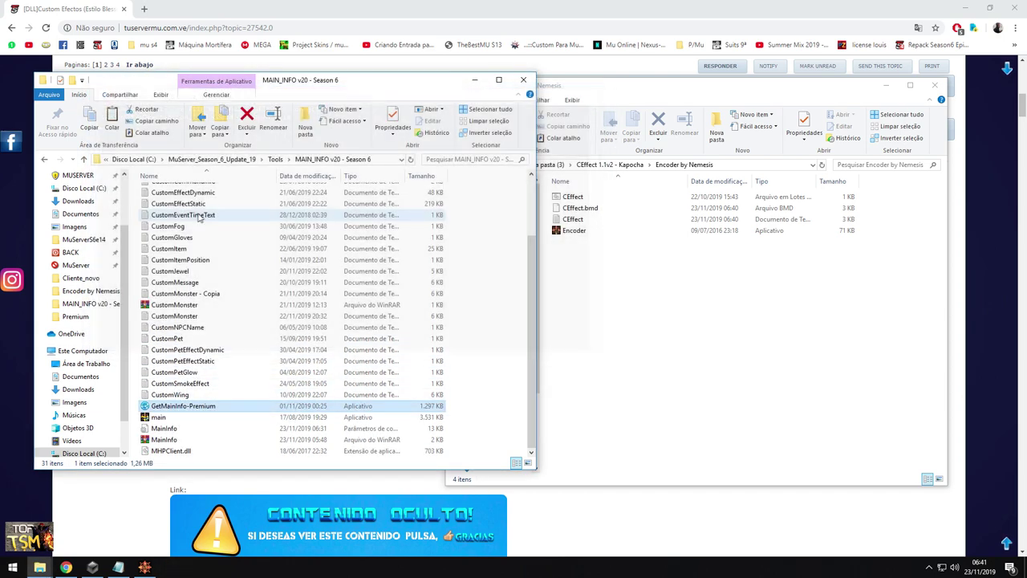
pyautogui.rightClick(177, 213)
# Move main.premium into Cliente_novo, replacing the older copy
pyautogui.click(211, 361)
pyautogui.click(165, 159)
pyautogui.doubleClick(165, 192)
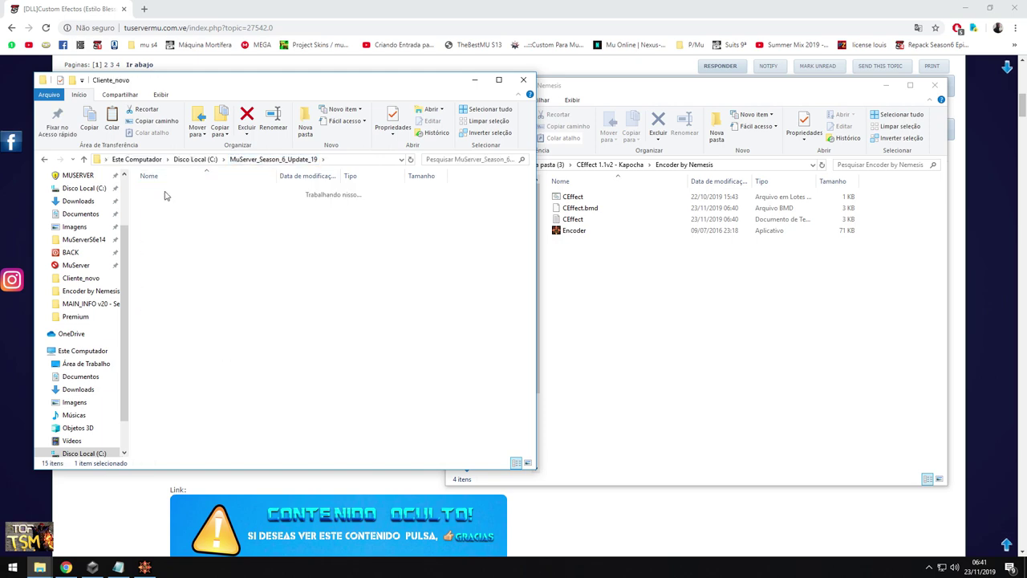
pyautogui.rightClick(471, 272)
pyautogui.click(477, 340)
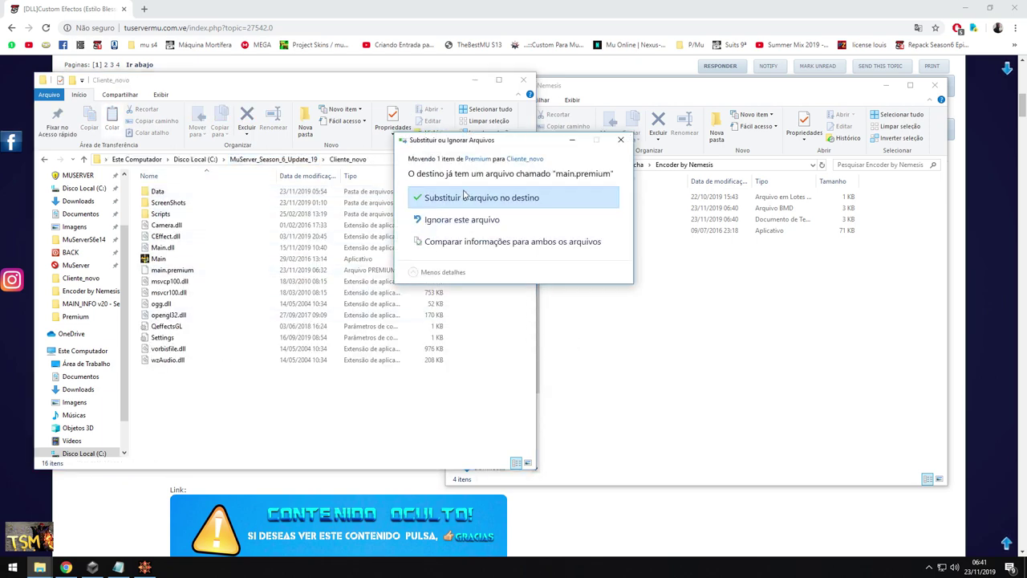
pyautogui.click(473, 198)
# Move CEffect.dll from CEffect 1.1v2 - Kapocha into Cliente_novo, replacing it with administrator permission
pyautogui.click(652, 331)
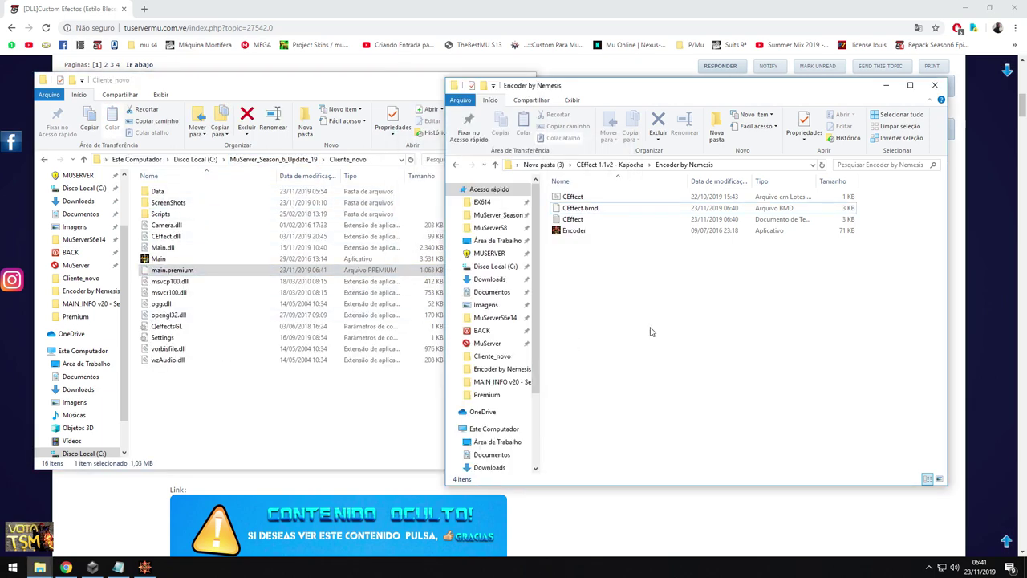
pyautogui.click(623, 166)
pyautogui.click(585, 222)
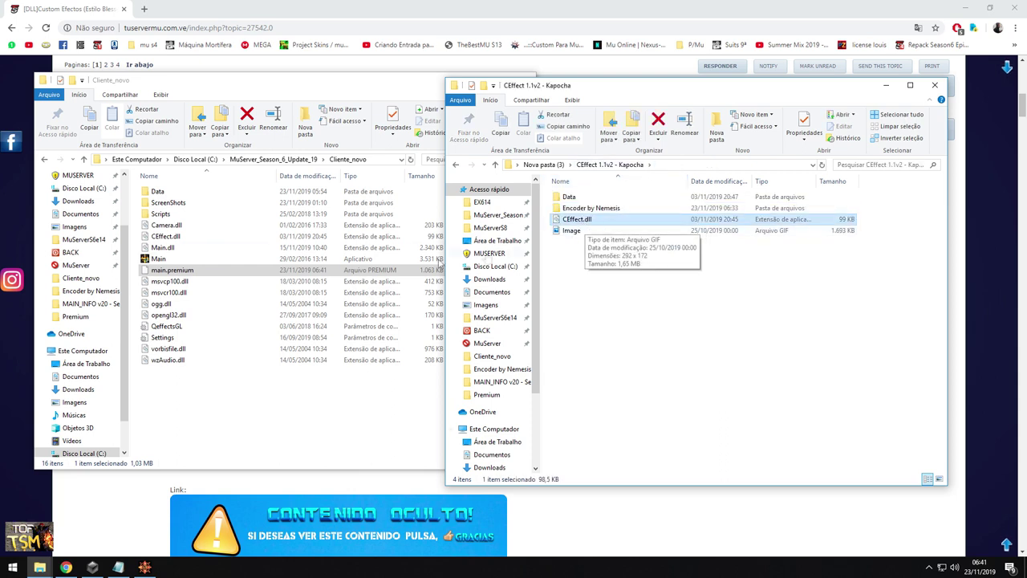
pyautogui.rightClick(579, 219)
pyautogui.click(626, 381)
pyautogui.click(262, 413)
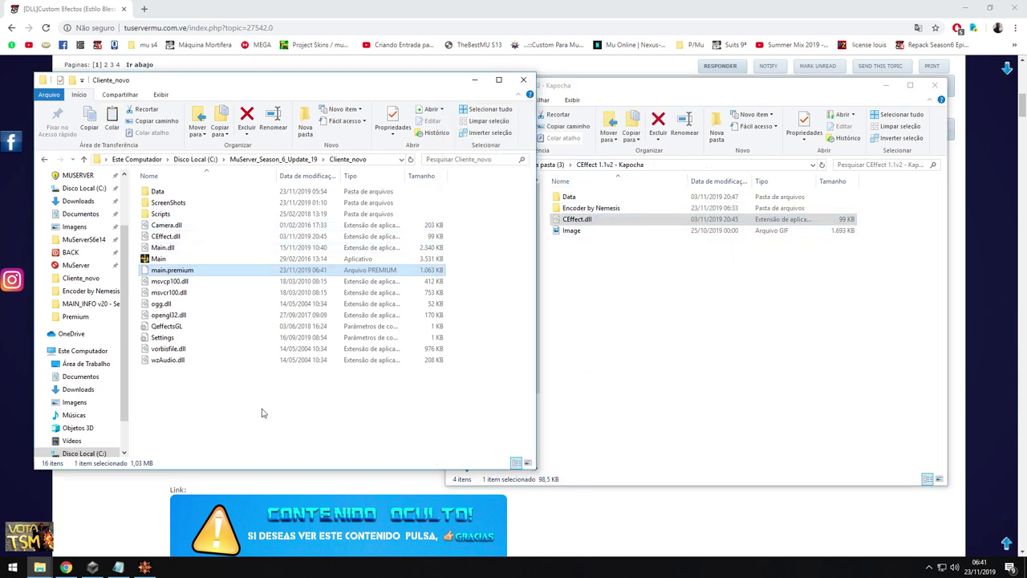
pyautogui.rightClick(262, 413)
pyautogui.click(287, 332)
pyautogui.click(474, 198)
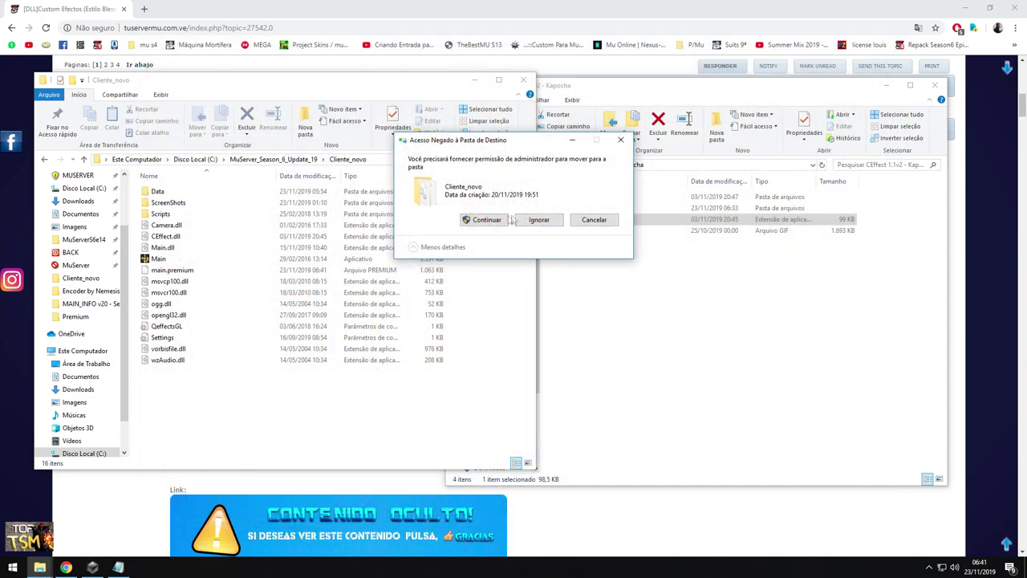
pyautogui.click(504, 220)
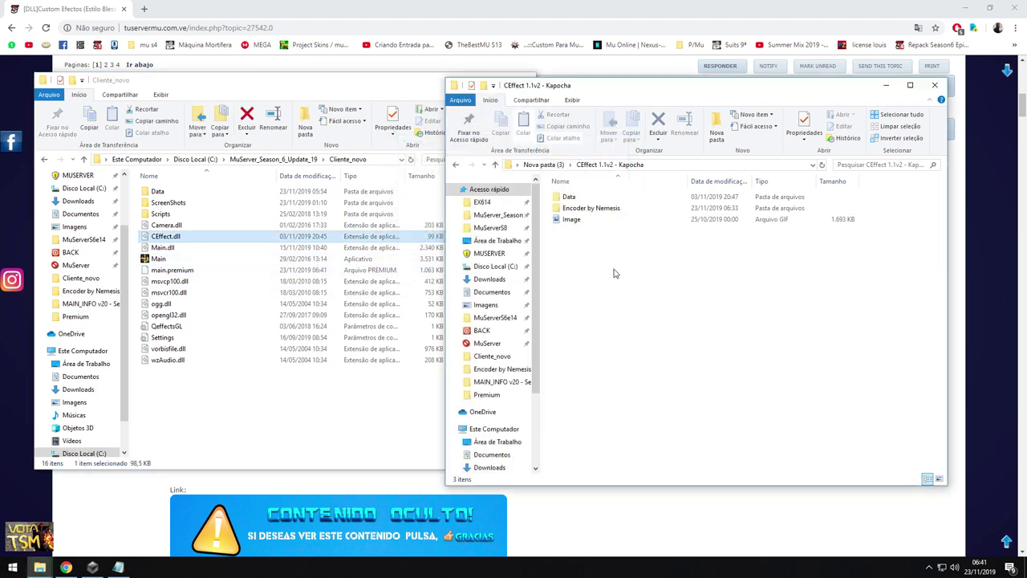
pyautogui.doubleClick(570, 196)
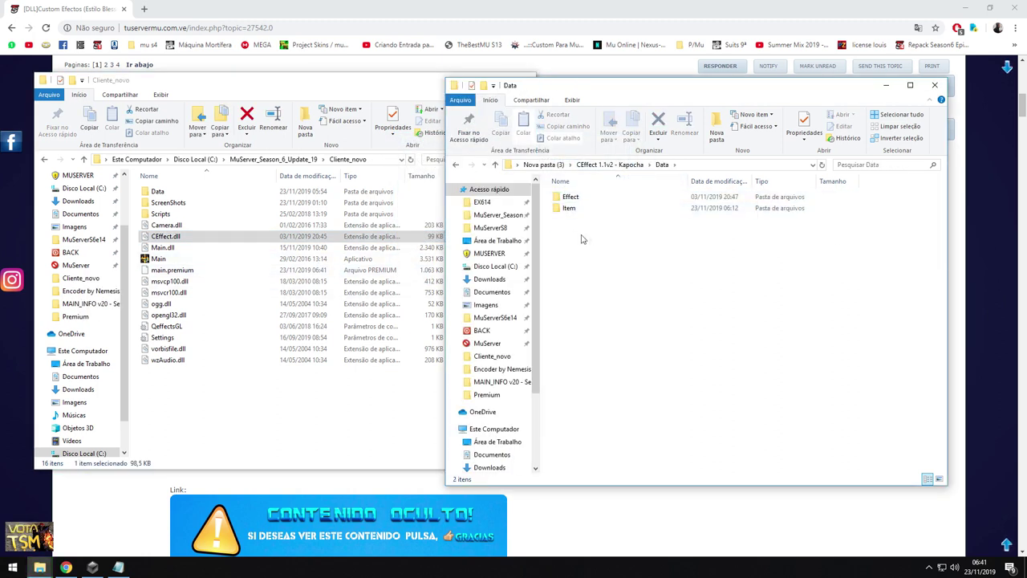
# Select the Effect and Item subfolders in the Kapocha Data folder, then just Item
pyautogui.moveTo(580, 239); pyautogui.dragTo(575, 200)
pyautogui.rightClick(574, 200)
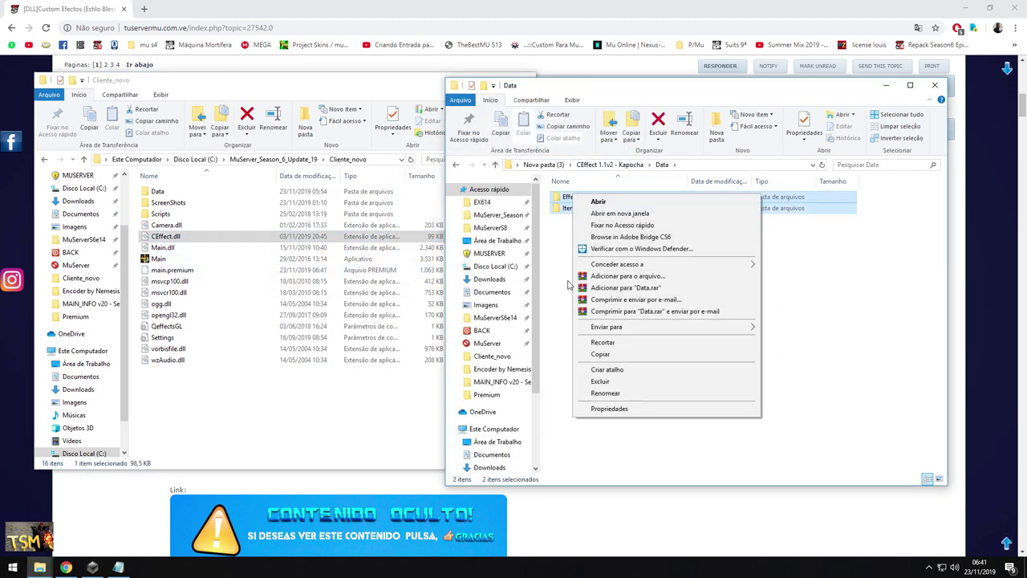
pyautogui.click(571, 285)
pyautogui.click(570, 208)
pyautogui.click(225, 247)
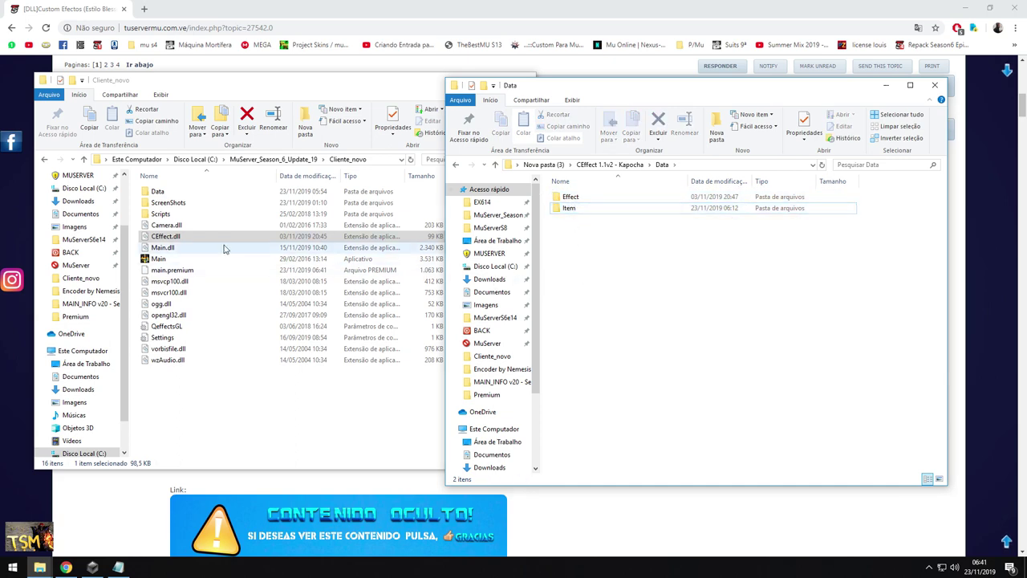
# Review the weapon effect rows and entries //15 to //17 in the CEffect settings, then minimise Notepad
pyautogui.click(118, 568)
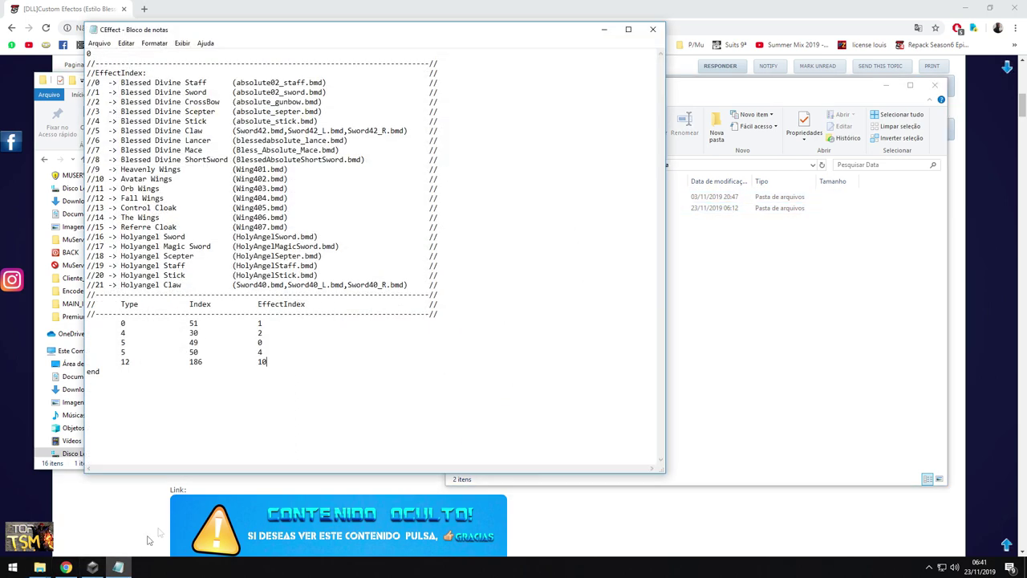
pyautogui.moveTo(270, 362); pyautogui.dragTo(144, 332)
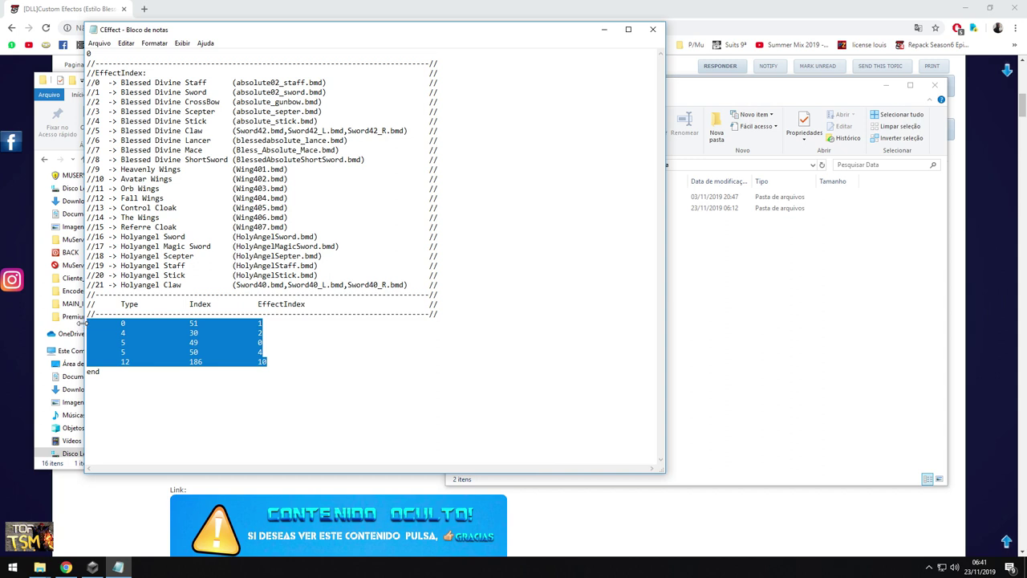
pyautogui.click(267, 362)
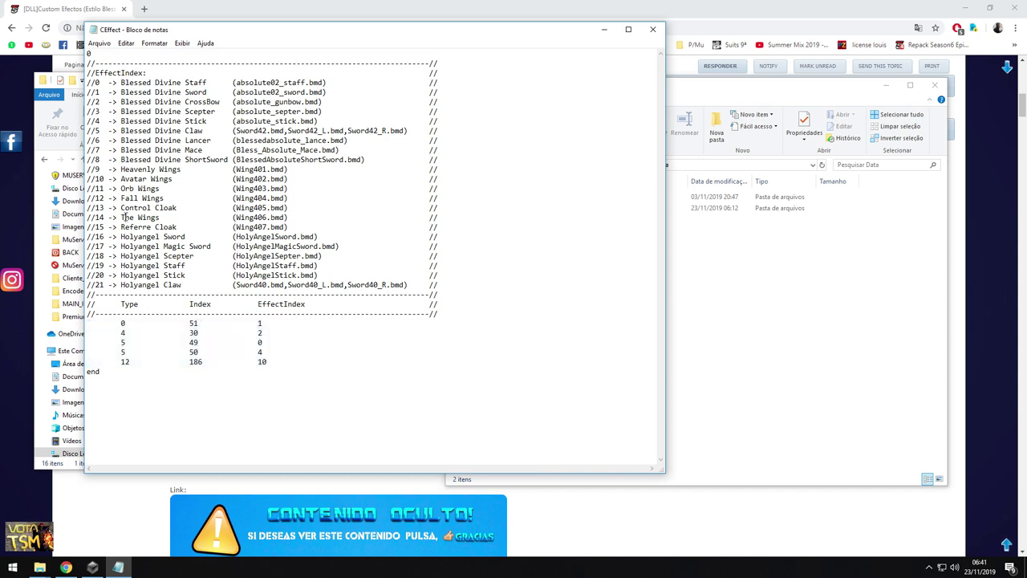
pyautogui.moveTo(94, 227); pyautogui.dragTo(335, 247)
pyautogui.click(334, 246)
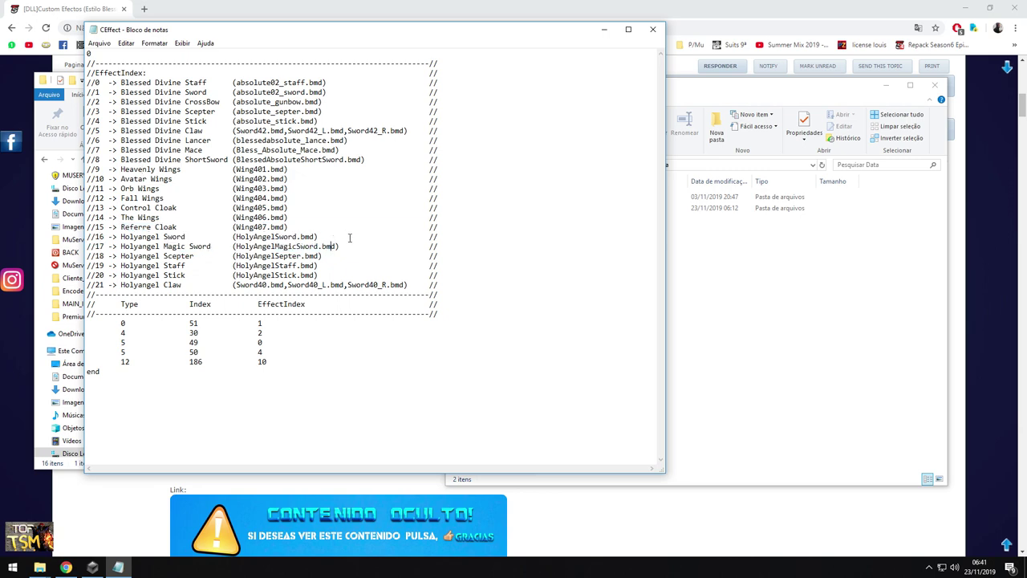
pyautogui.click(607, 32)
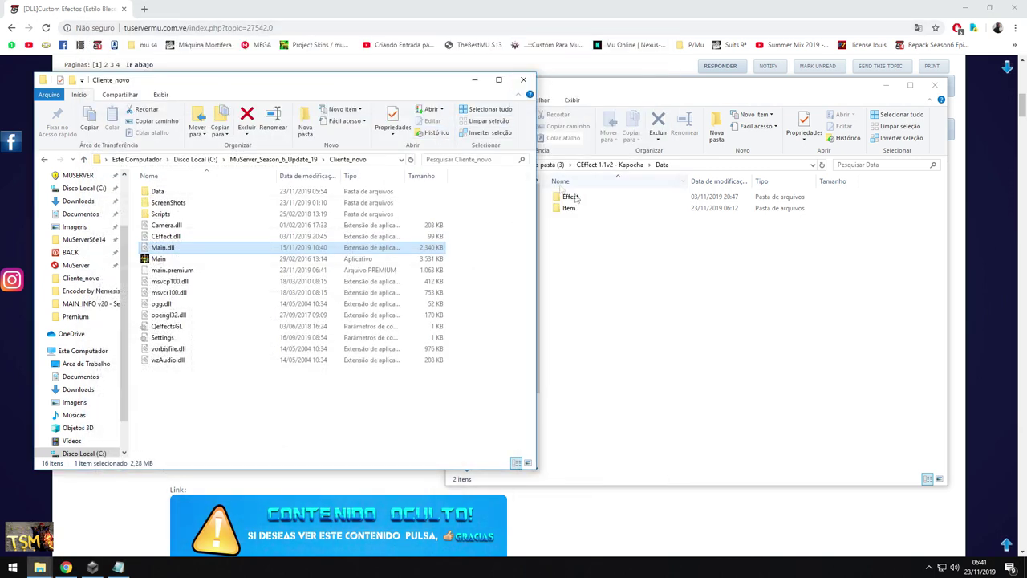